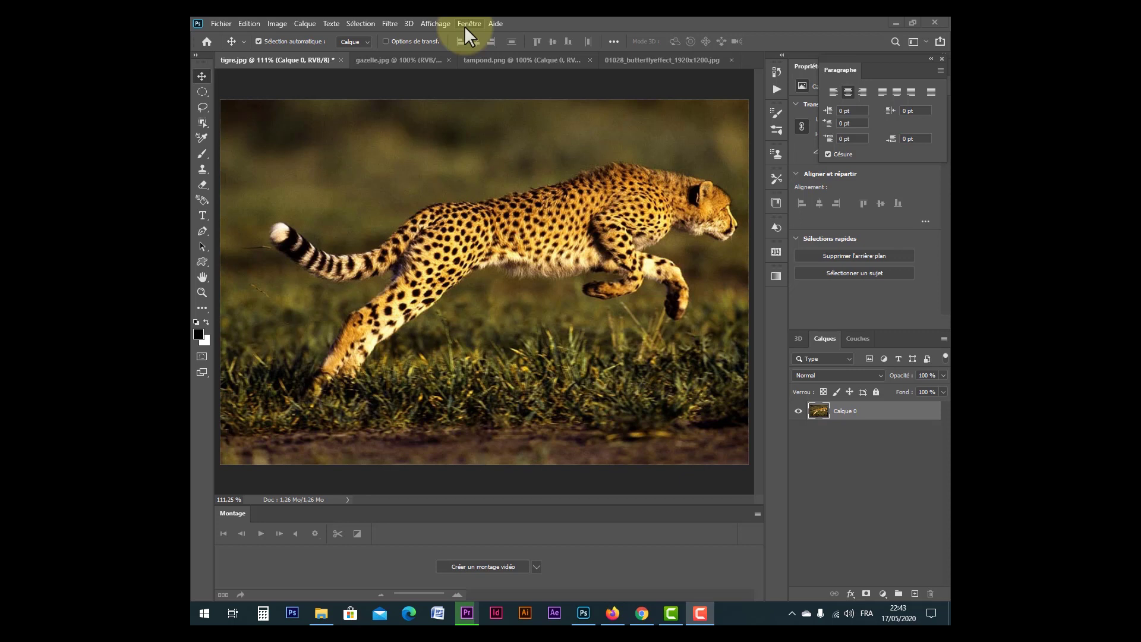
Draw a freehand selection around the running cheetah with the Lasso tool
click(548, 472)
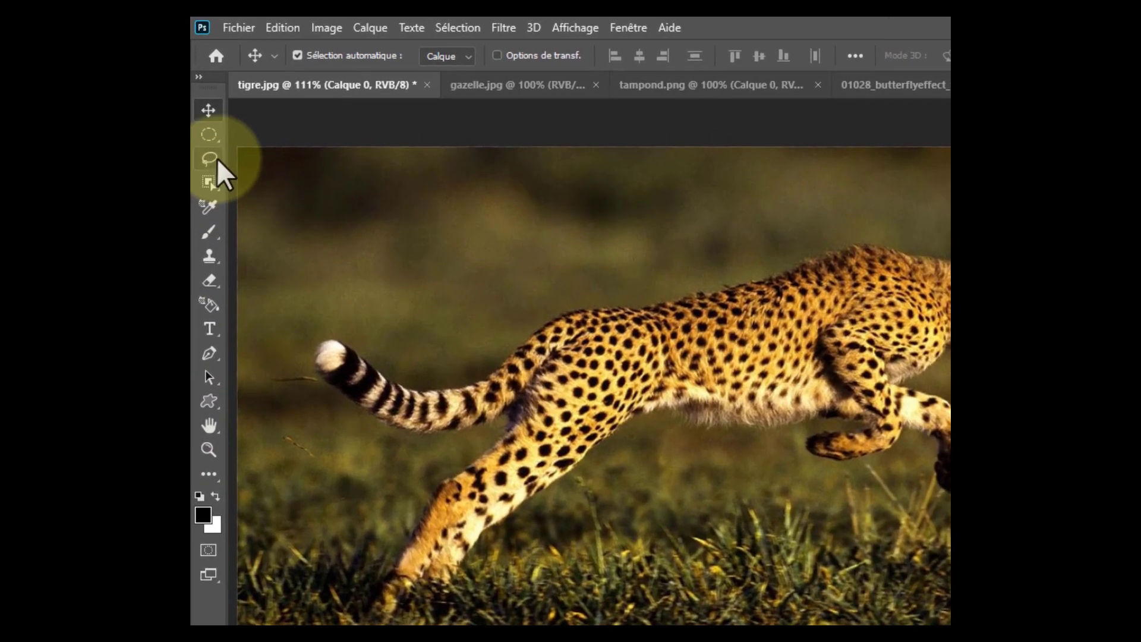
click(213, 160)
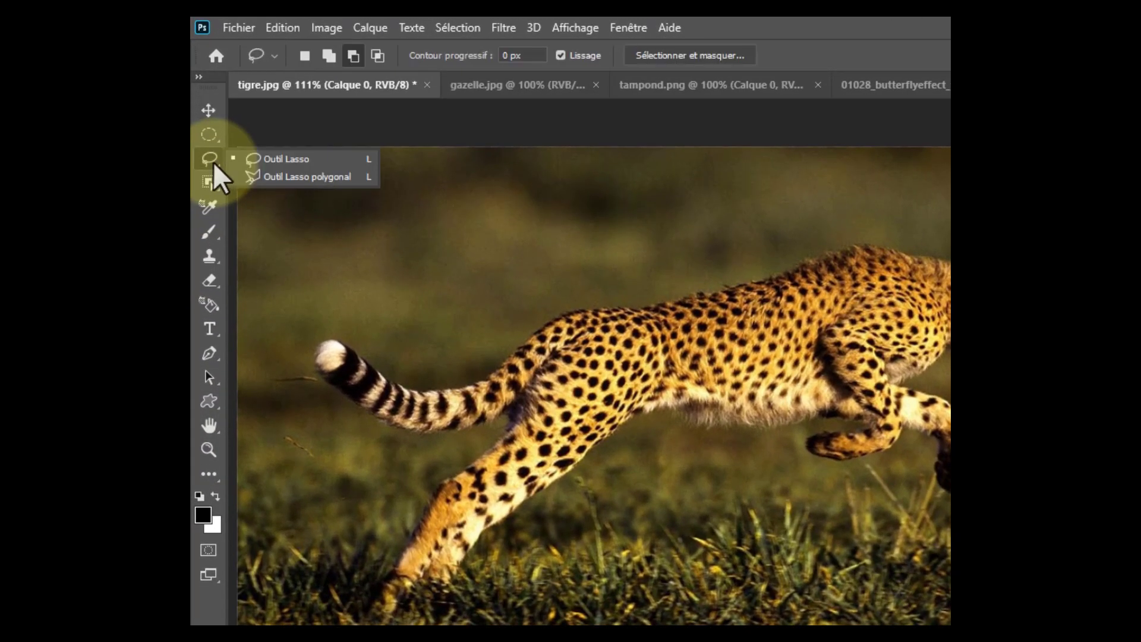
click(323, 159)
mouse_move(662, 306)
mouse_down()
mouse_move(589, 318)
mouse_move(495, 379)
mouse_up()
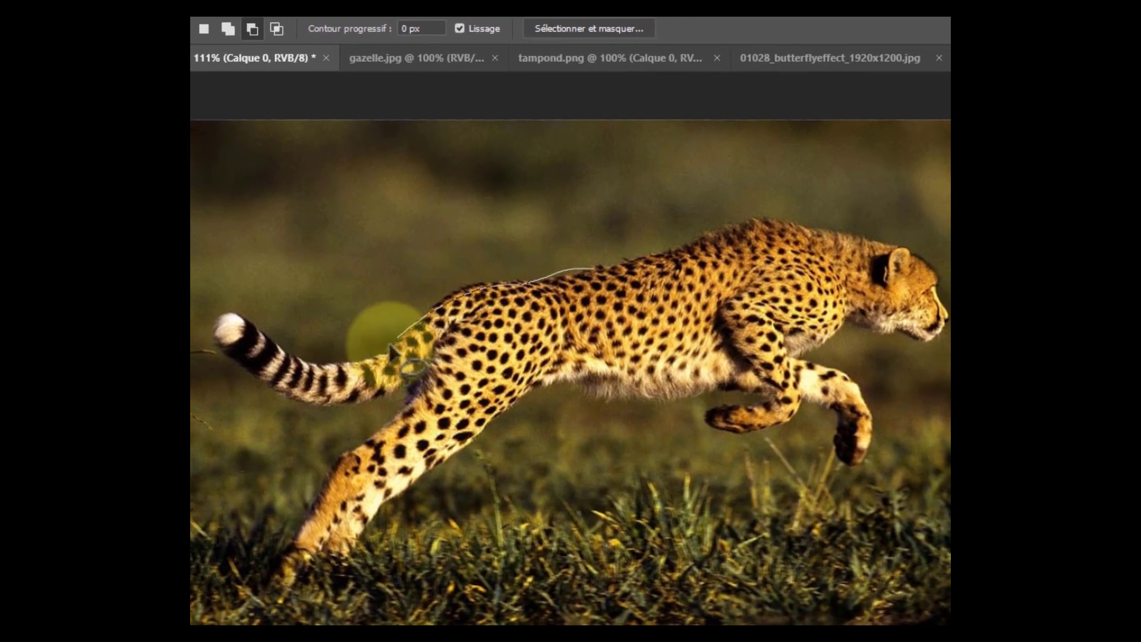
mouse_move(392, 350)
mouse_down()
mouse_move(333, 367)
mouse_move(224, 322)
mouse_move(209, 344)
mouse_move(215, 366)
mouse_move(252, 391)
mouse_move(356, 393)
mouse_move(419, 377)
mouse_move(410, 406)
mouse_move(314, 474)
mouse_move(288, 535)
mouse_move(285, 581)
mouse_move(363, 586)
mouse_move(374, 527)
mouse_move(412, 482)
mouse_move(527, 404)
mouse_move(727, 391)
mouse_move(743, 398)
mouse_move(705, 420)
mouse_move(735, 439)
mouse_move(799, 428)
mouse_move(799, 408)
mouse_move(822, 401)
mouse_up()
mouse_move(836, 450)
mouse_down()
mouse_move(880, 427)
mouse_move(875, 391)
mouse_move(810, 370)
mouse_move(805, 344)
mouse_move(863, 320)
mouse_move(937, 340)
mouse_move(948, 276)
mouse_move(903, 250)
mouse_move(792, 232)
mouse_move(726, 230)
mouse_move(605, 268)
mouse_move(566, 261)
mouse_up()
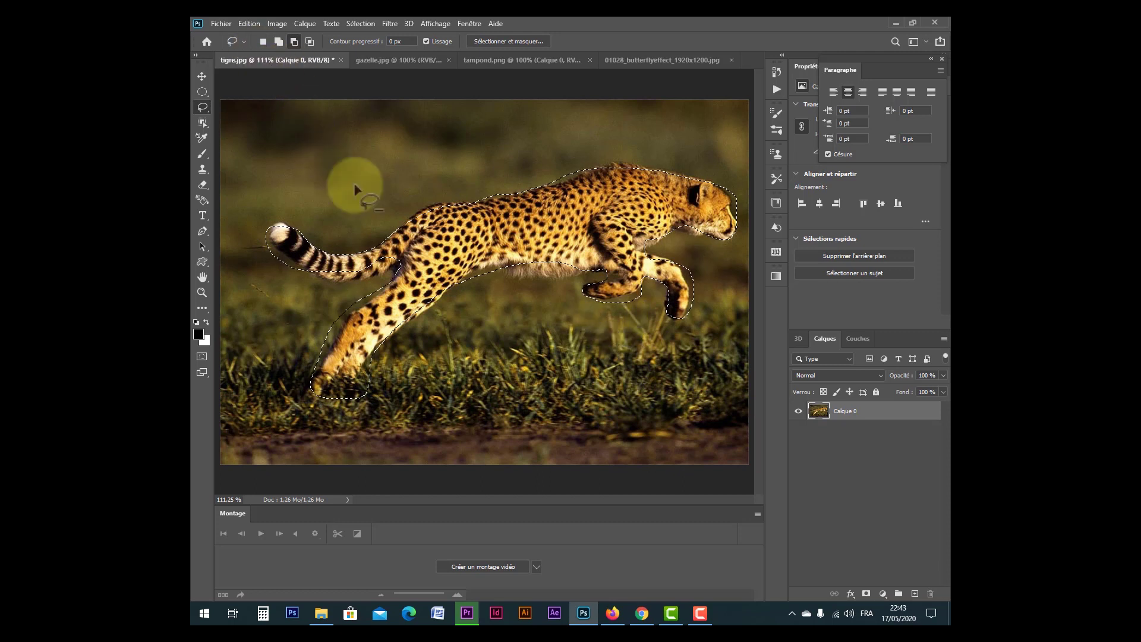
Copy the cheetah inside the freehand lasso selection and paste it onto a new layer
click(249, 24)
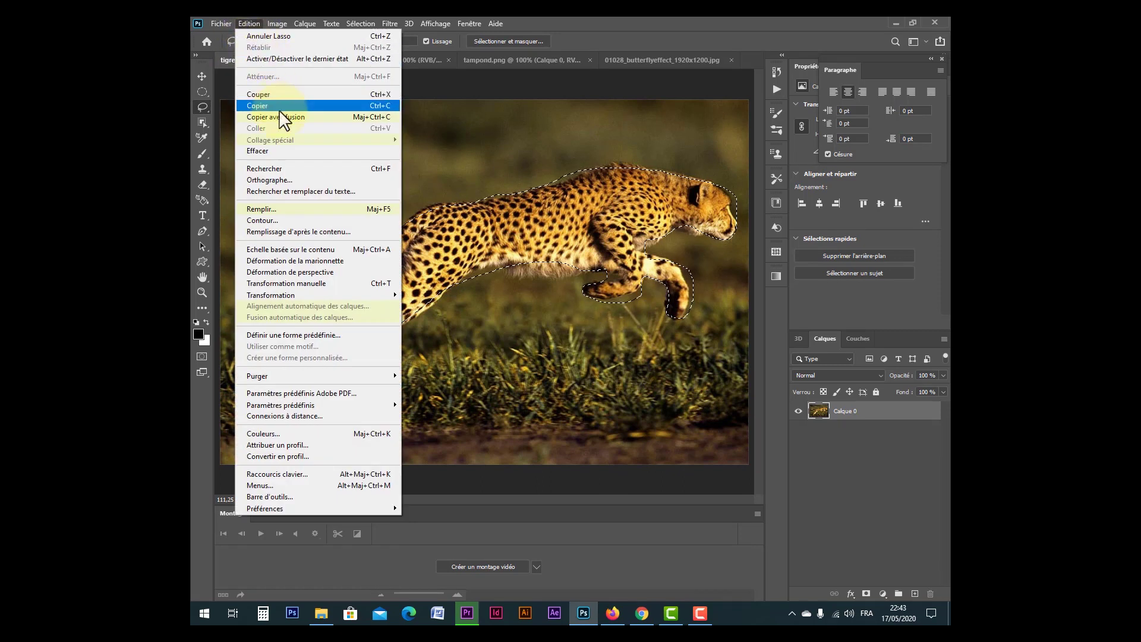
click(279, 106)
click(250, 23)
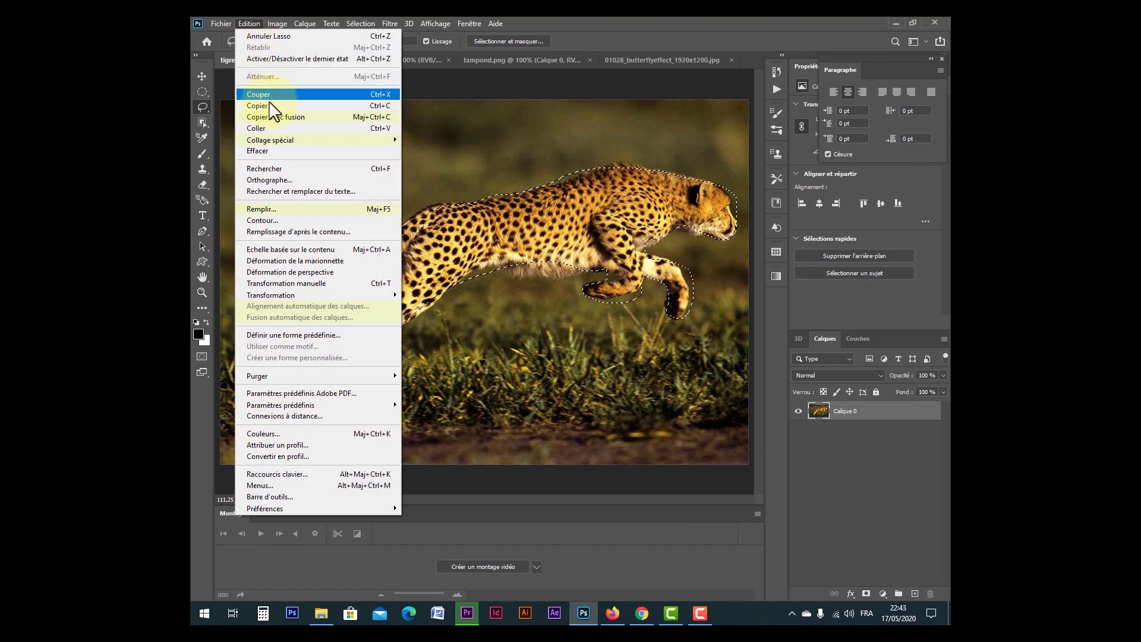
click(267, 128)
Check the freehand cut-out by hiding and showing Calque 0, and delete the pasted layer Calque 1
click(799, 430)
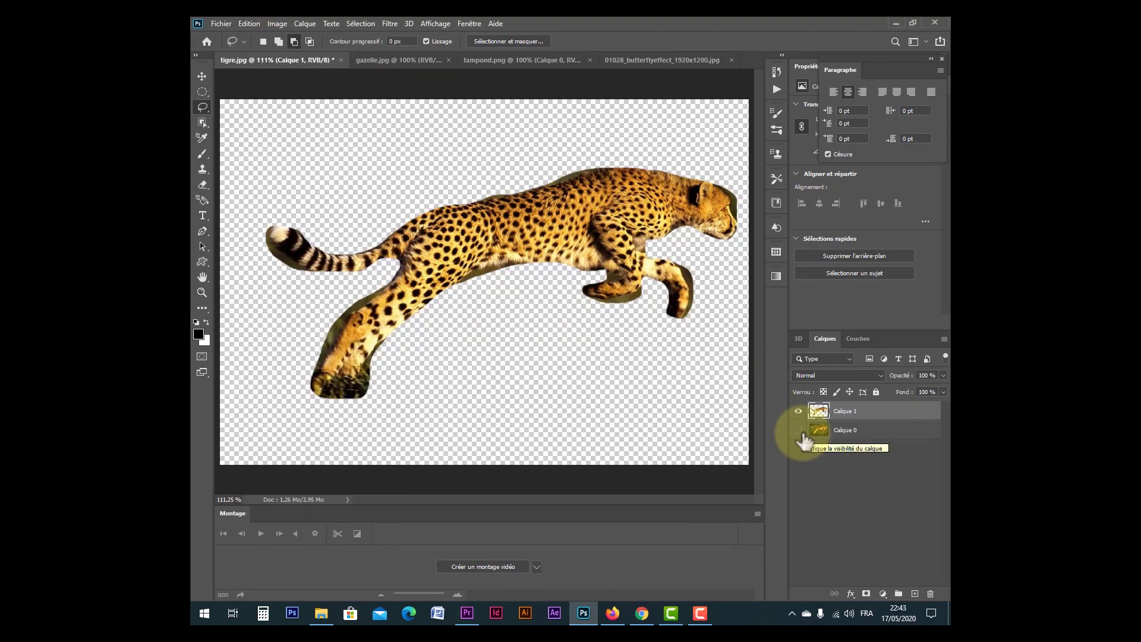
click(799, 430)
click(931, 593)
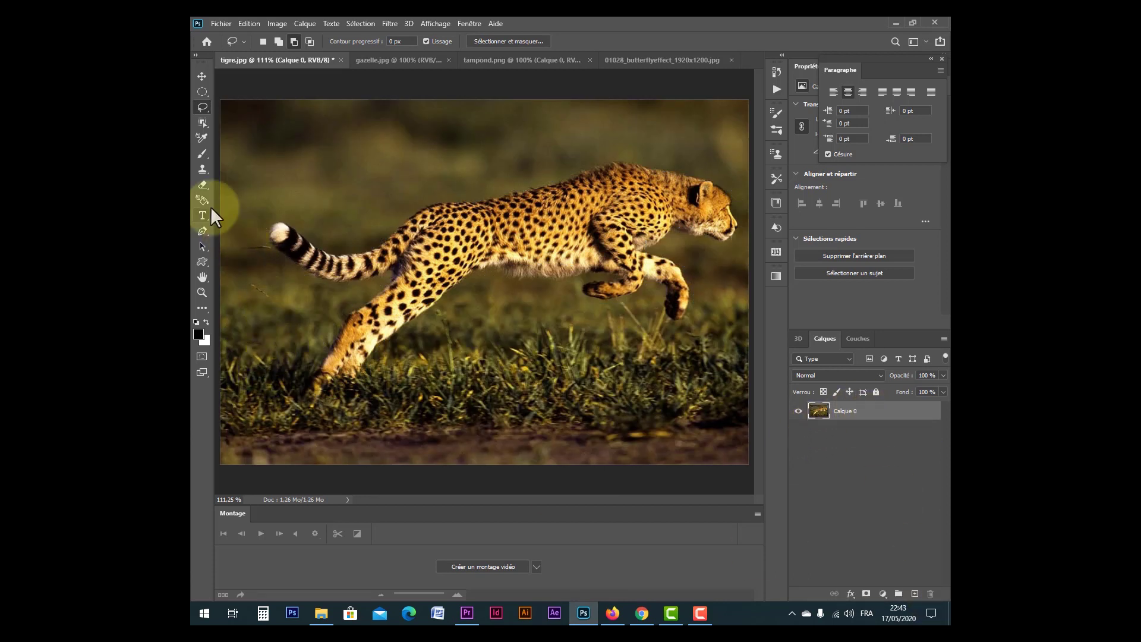
Start a Magnetic Lasso outline at the cheetah's tail tip, following the tail's upper edge toward the hindquarters
click(199, 262)
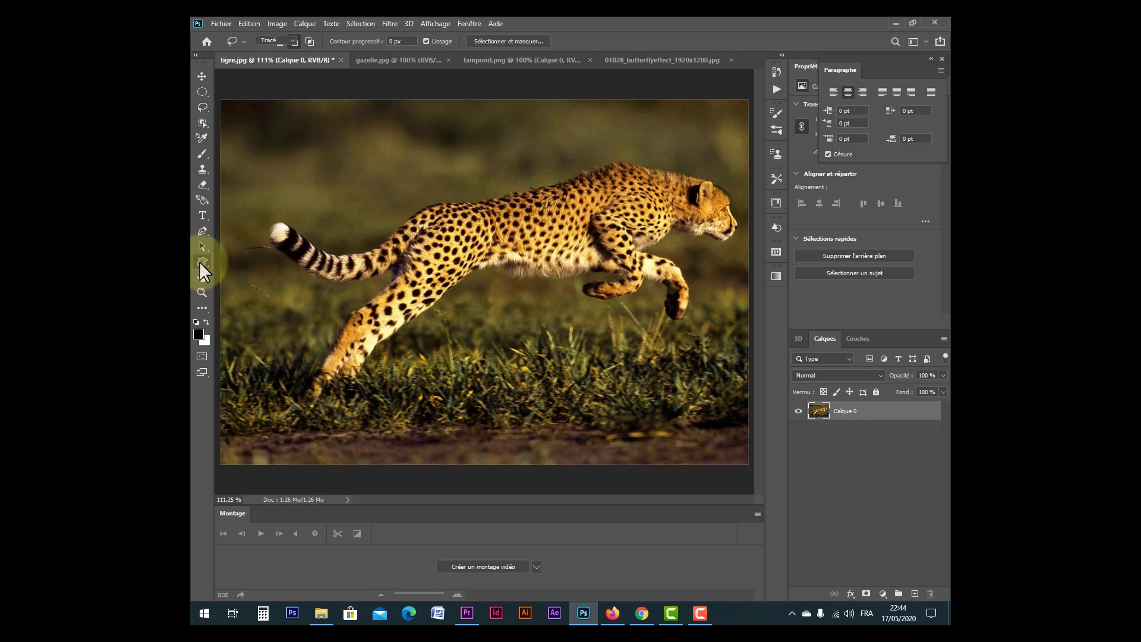
click(203, 308)
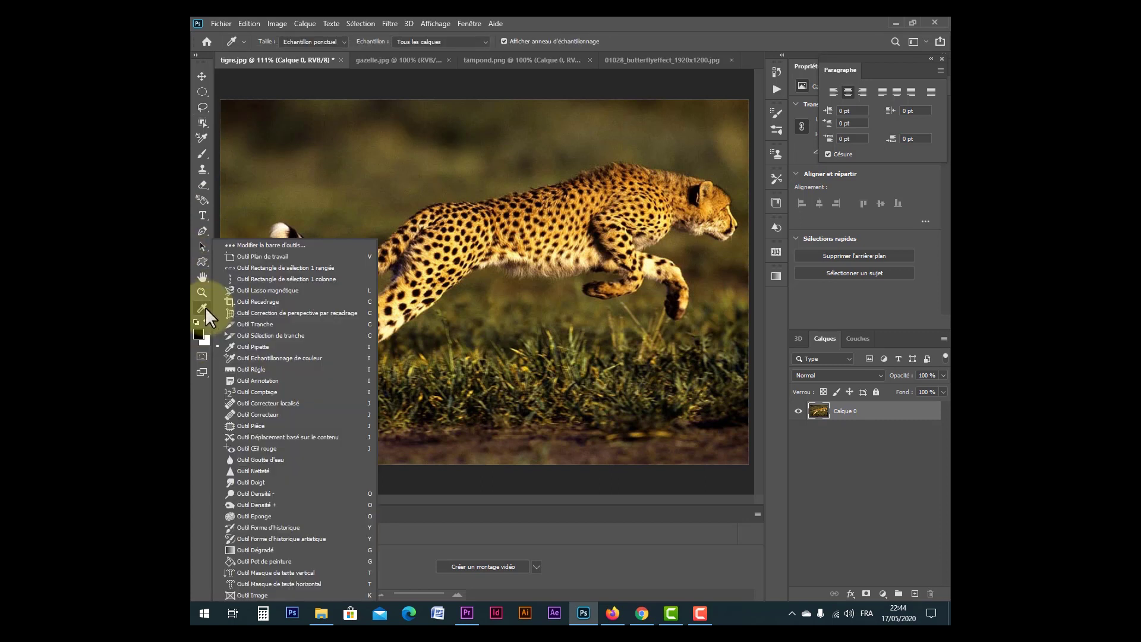
click(267, 290)
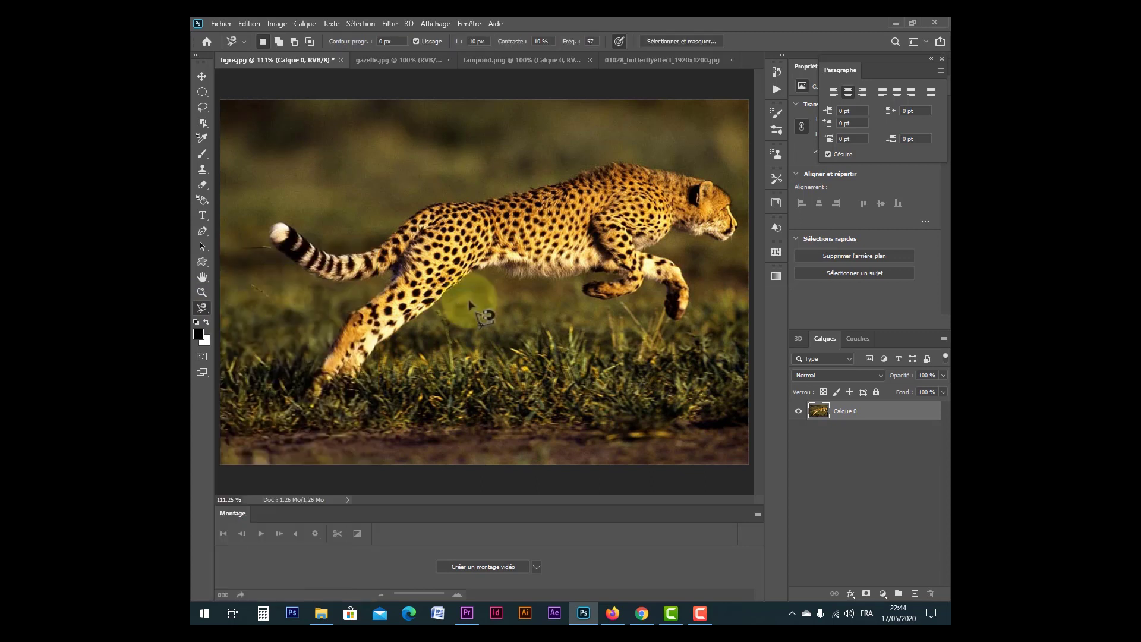
key(z)
mouse_move(344, 323)
mouse_down()
mouse_move(423, 359)
mouse_move(423, 338)
mouse_up()
key(space)
drag(379, 289, 484, 392)
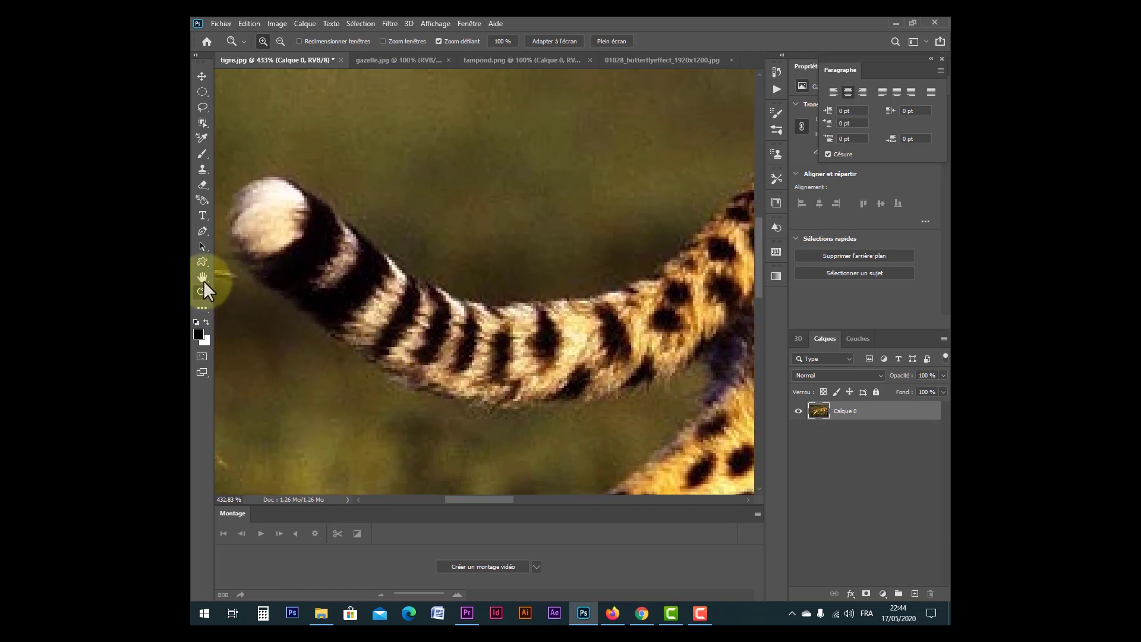
click(202, 307)
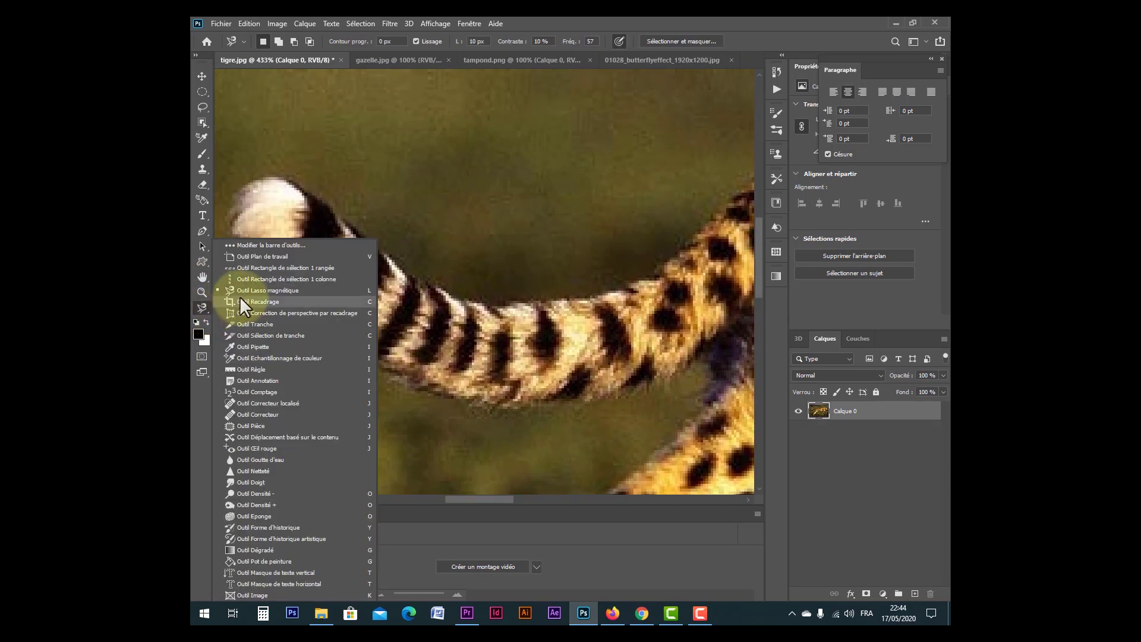
click(271, 289)
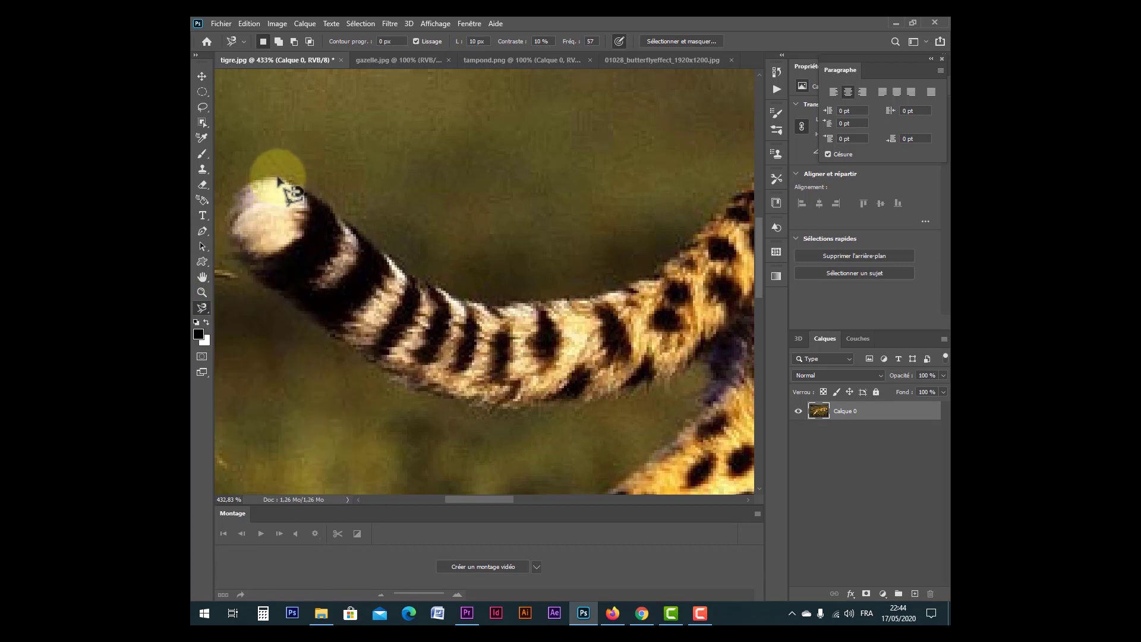
click(281, 176)
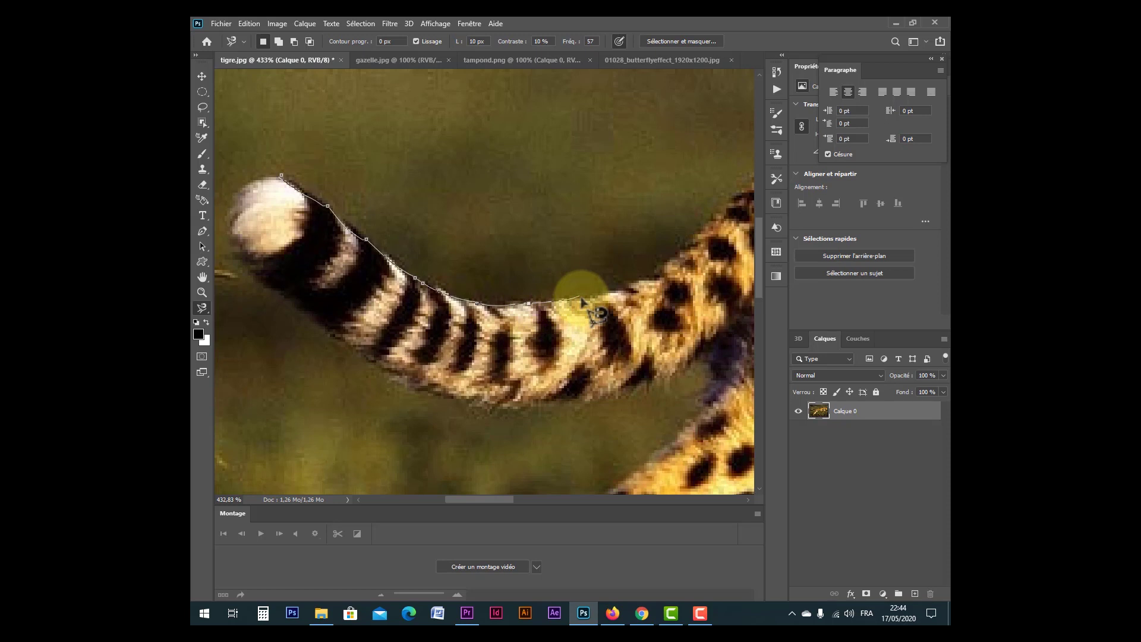
drag(583, 298, 268, 328)
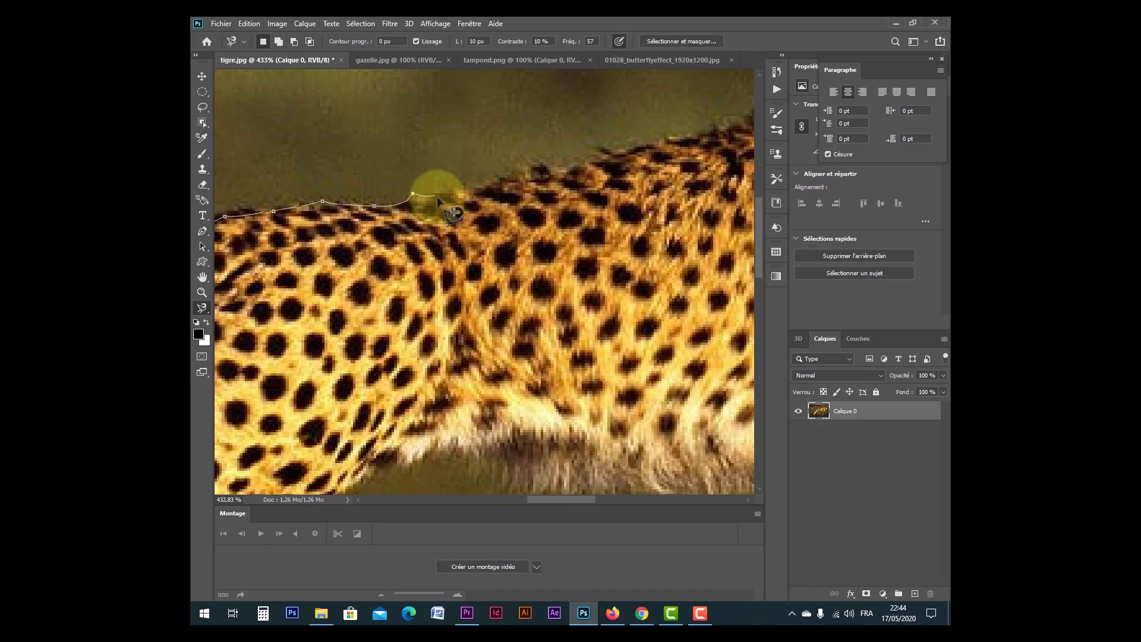
Remove the misplaced anchor points above the cheetah's back and retrace the contour along the back to the shoulders
key(BackSpace)
key(BackSpace)
key(BackSpace)
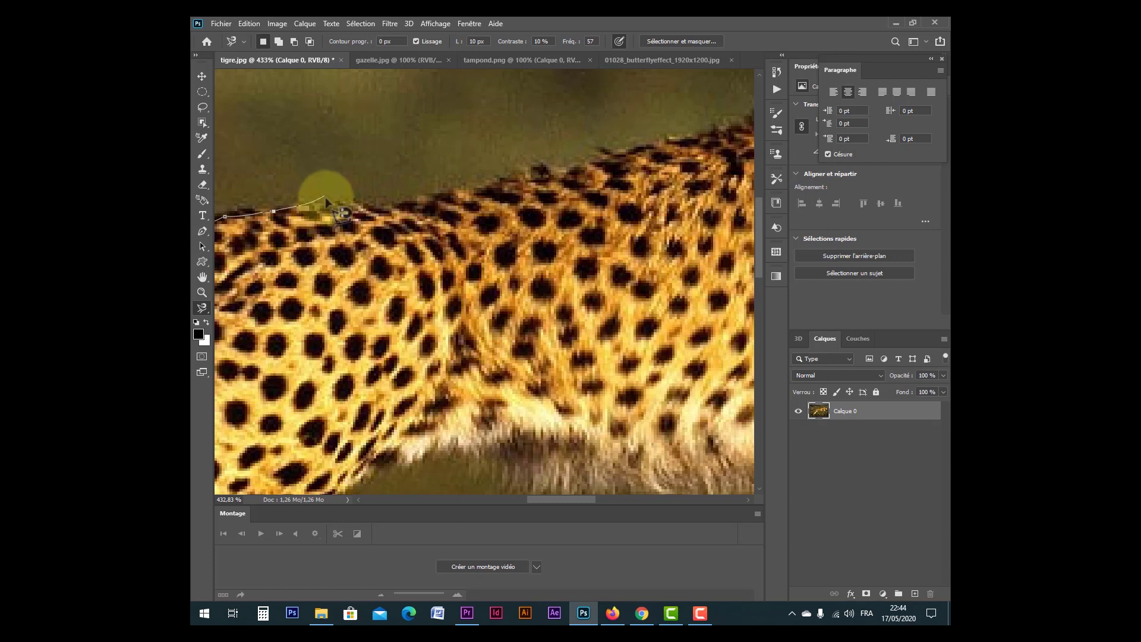
click(467, 184)
click(550, 165)
drag(573, 164, 329, 200)
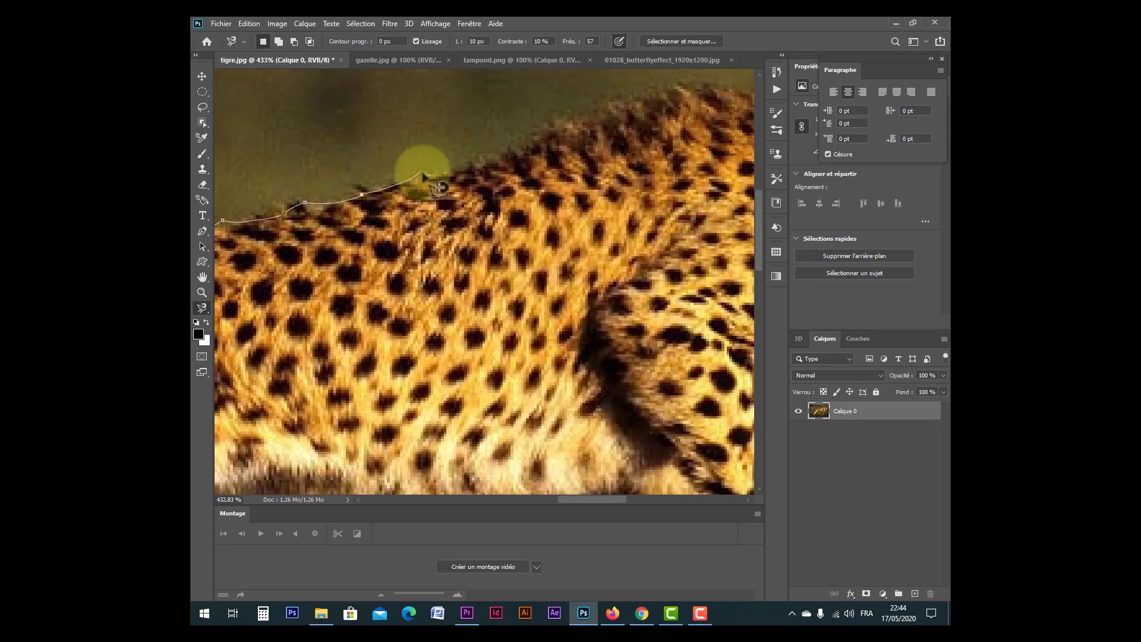
drag(491, 140, 280, 254)
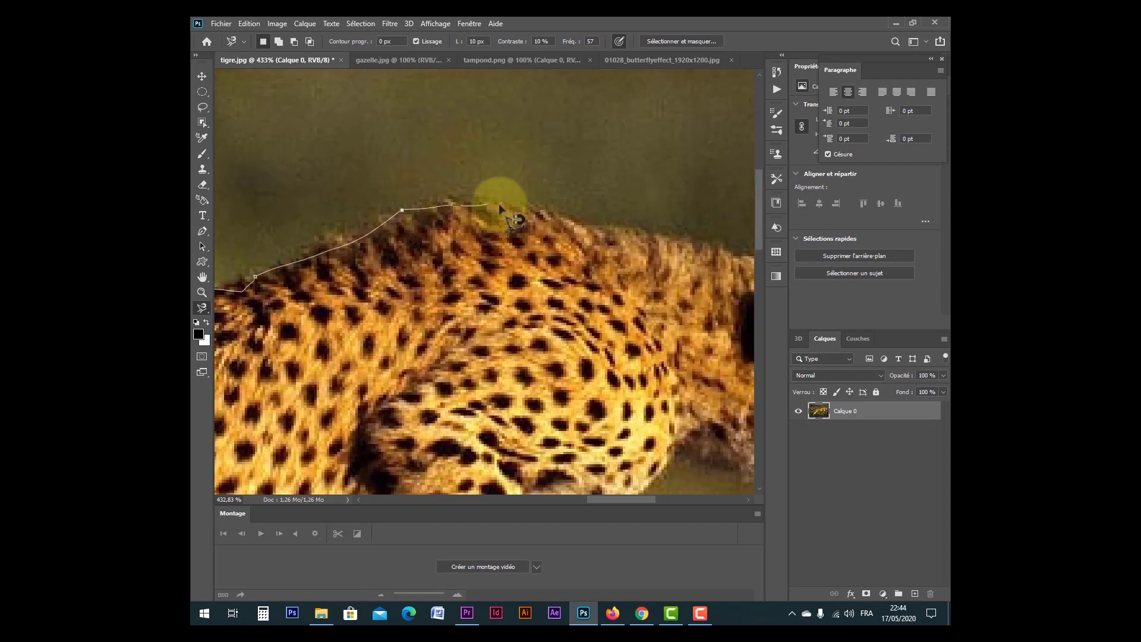
Continue the magnetic outline around the head, forelegs and belly, and down the hind leg to the paw
drag(688, 248, 400, 191)
mouse_move(477, 223)
mouse_down()
mouse_move(534, 233)
mouse_move(580, 304)
mouse_up()
mouse_move(607, 362)
mouse_down()
mouse_move(619, 401)
mouse_move(598, 460)
mouse_move(491, 428)
mouse_move(426, 425)
mouse_move(393, 390)
mouse_move(352, 411)
mouse_move(340, 439)
mouse_move(324, 437)
mouse_move(474, 101)
mouse_move(454, 129)
mouse_move(392, 165)
mouse_move(513, 199)
mouse_move(551, 250)
mouse_move(578, 348)
mouse_move(567, 417)
mouse_move(540, 444)
mouse_move(478, 382)
mouse_move(500, 311)
mouse_move(494, 292)
mouse_move(462, 272)
mouse_move(418, 264)
mouse_move(354, 328)
mouse_move(266, 343)
mouse_move(565, 292)
mouse_move(484, 290)
mouse_move(460, 253)
mouse_move(475, 234)
mouse_move(635, 224)
mouse_move(615, 200)
mouse_move(451, 204)
mouse_move(363, 223)
mouse_move(381, 236)
mouse_move(726, 271)
mouse_move(672, 249)
mouse_move(587, 246)
mouse_move(527, 216)
mouse_move(462, 225)
mouse_move(357, 304)
mouse_up()
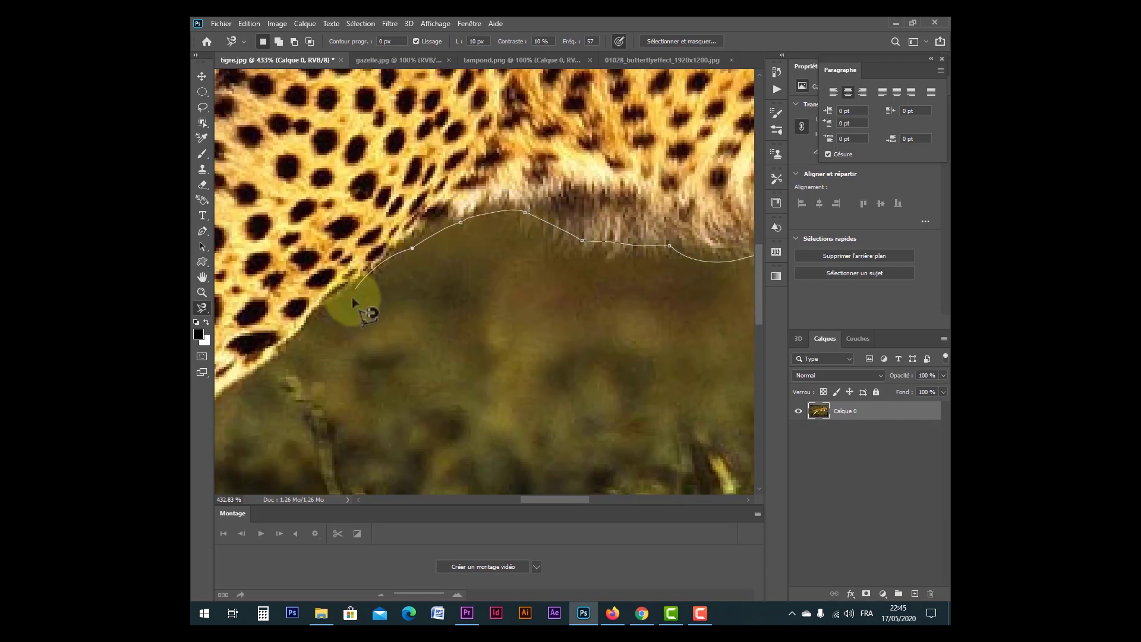
mouse_move(250, 372)
mouse_down()
mouse_move(392, 307)
mouse_move(471, 258)
mouse_up()
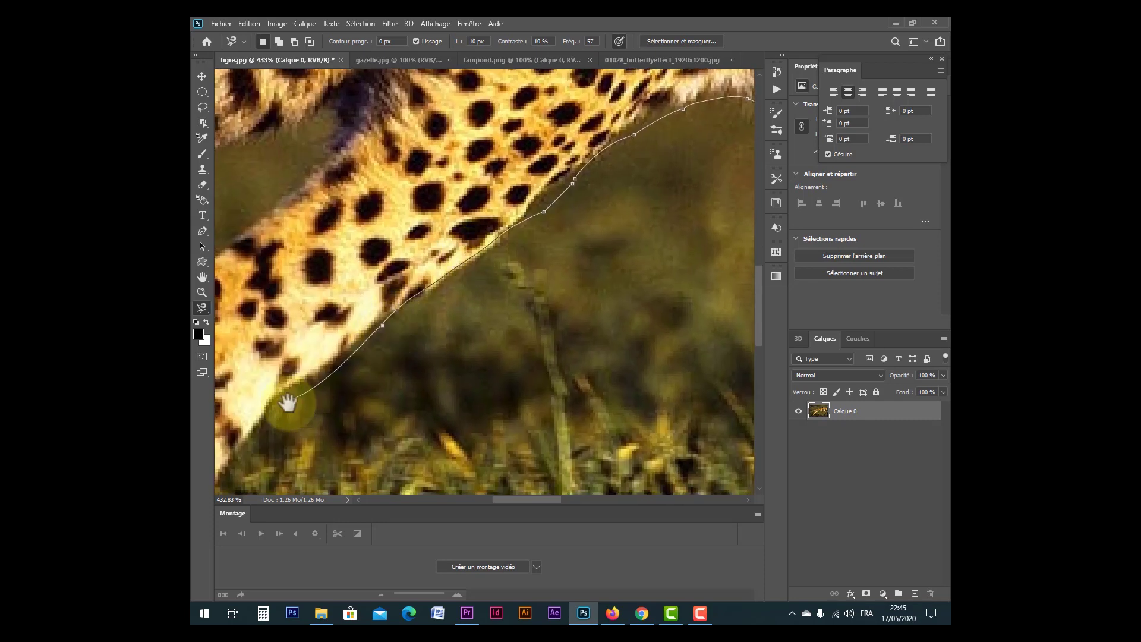
drag(288, 404, 405, 237)
drag(275, 359, 446, 248)
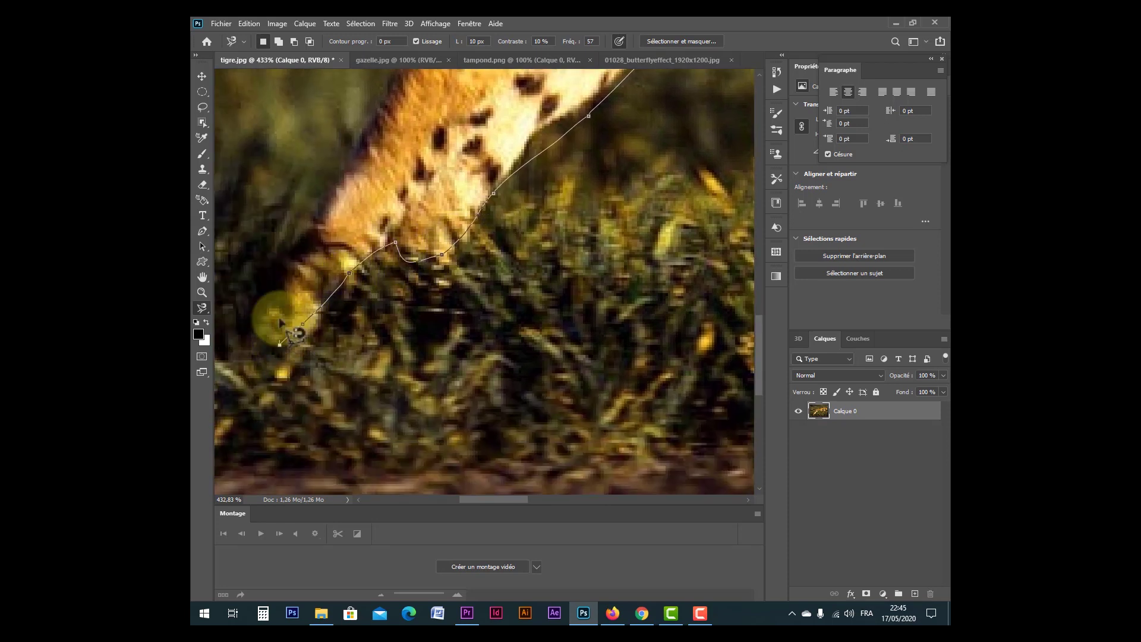
Trace up the rear edge of the hind leg and along the tail's underside, closing the selection at the tail tip
drag(341, 207, 286, 343)
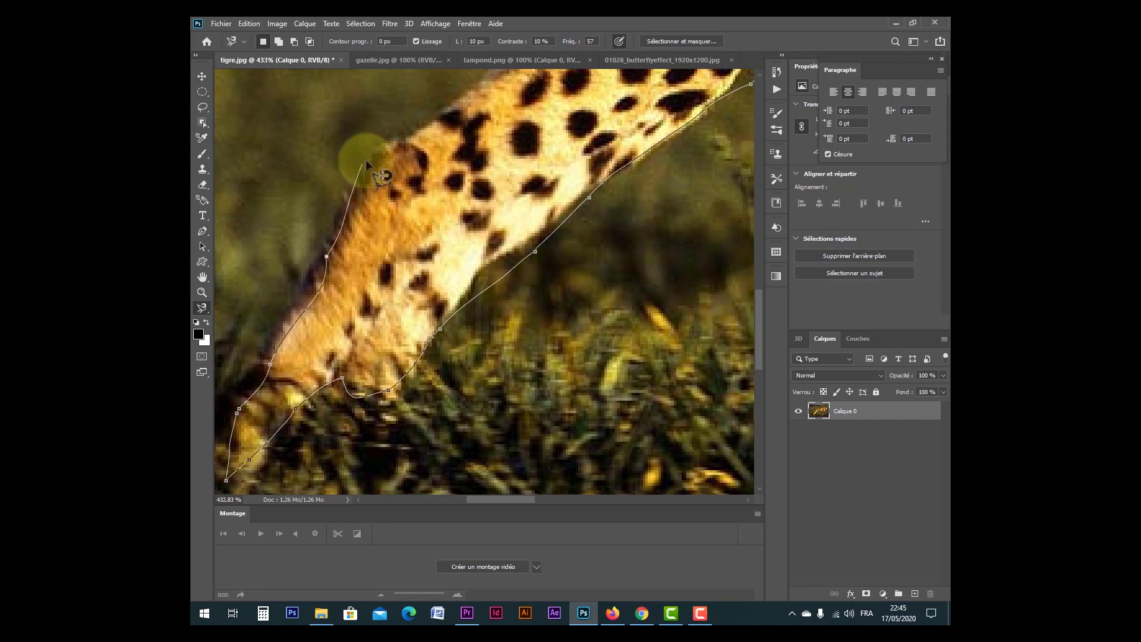
drag(428, 131, 247, 439)
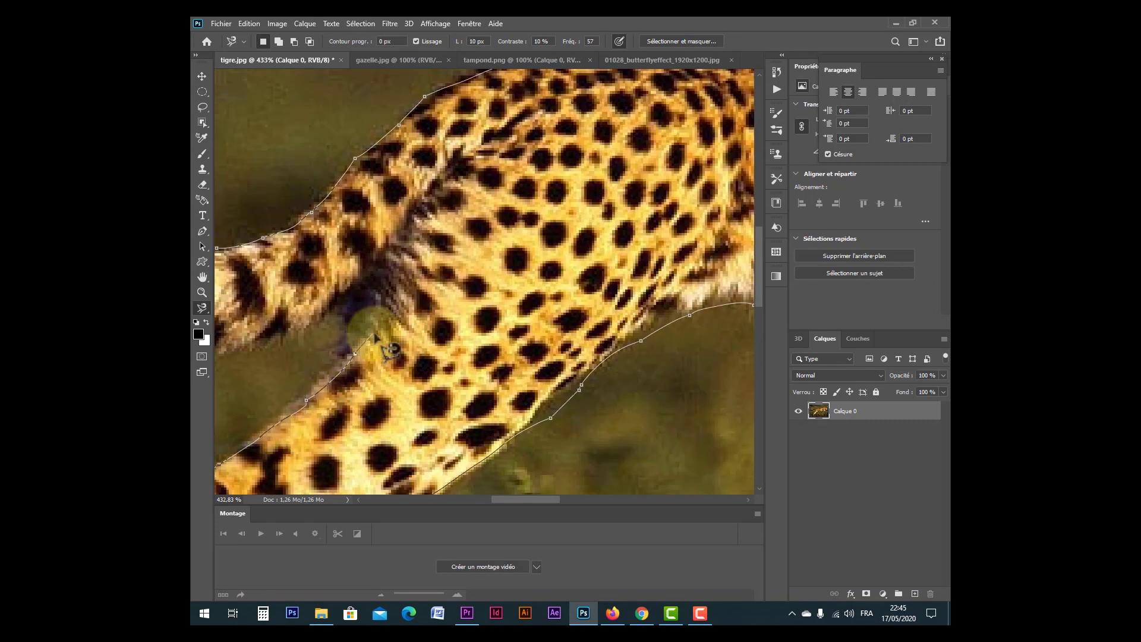
drag(303, 319, 612, 210)
mouse_move(519, 250)
mouse_down()
mouse_move(413, 251)
mouse_move(334, 225)
mouse_move(318, 206)
mouse_move(484, 363)
mouse_move(446, 366)
mouse_move(422, 316)
mouse_move(346, 266)
mouse_move(331, 228)
mouse_move(354, 182)
mouse_move(386, 179)
mouse_up()
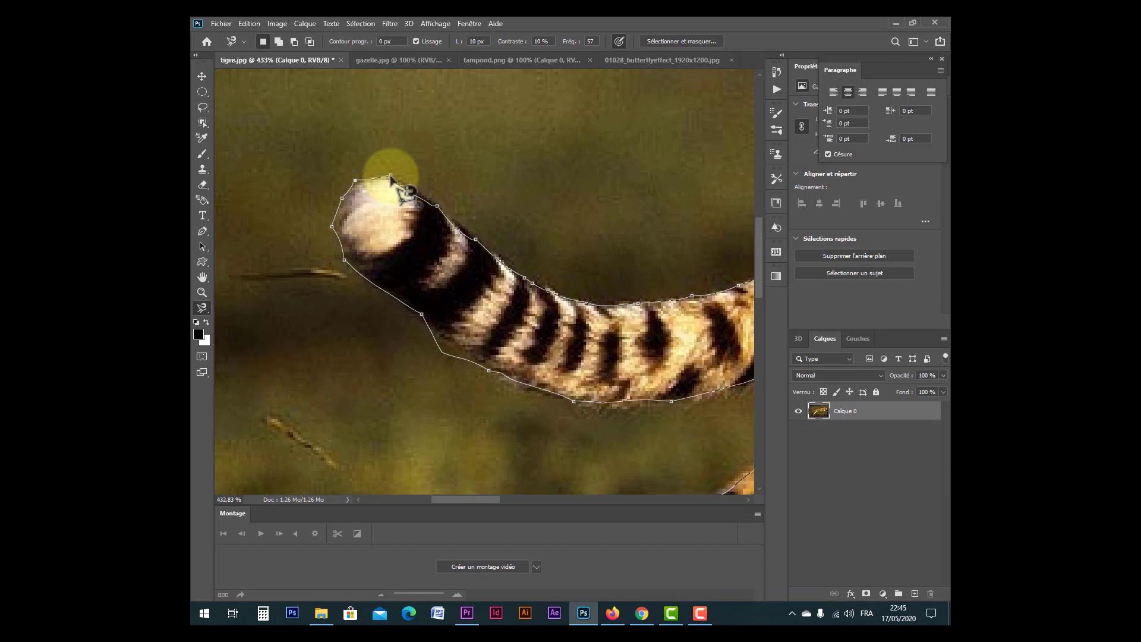
click(391, 177)
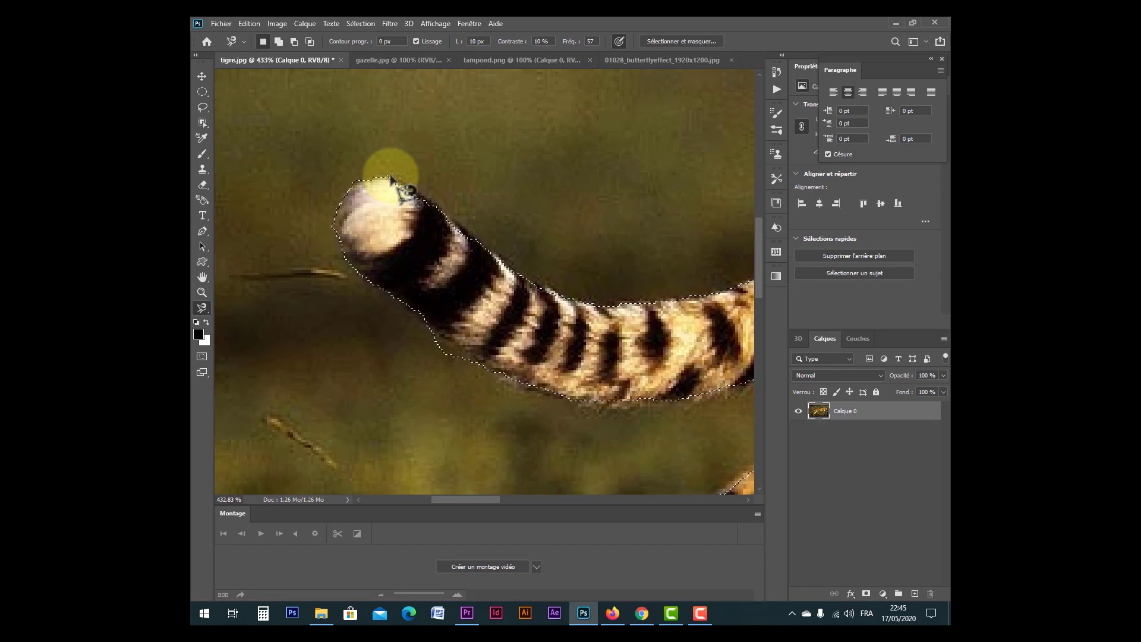
Copy the magnetically selected cheetah and paste it onto a new layer
double_click(201, 276)
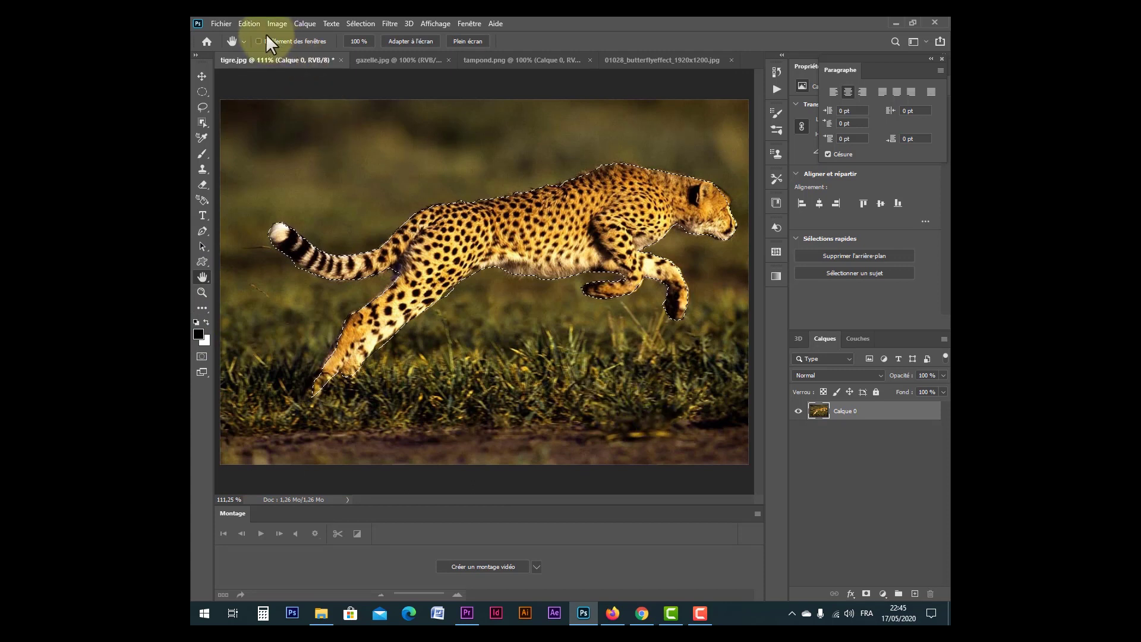
click(253, 22)
click(275, 100)
click(249, 24)
click(264, 132)
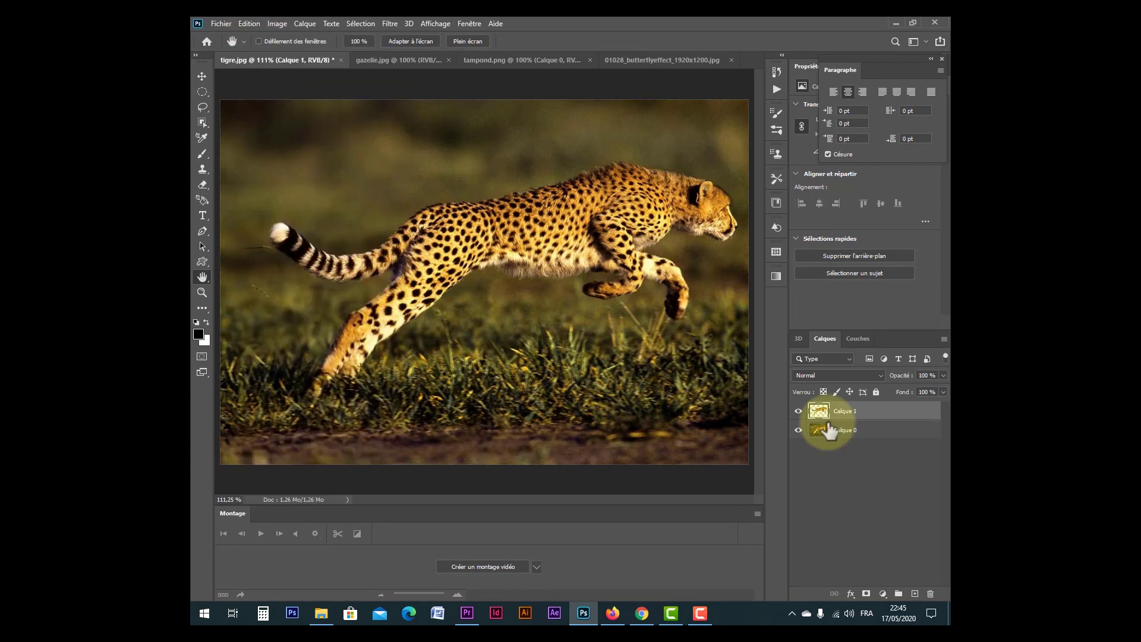
Check the magnetic cut-out by hiding and showing Calque 0, and delete the pasted layer Calque 1
click(799, 430)
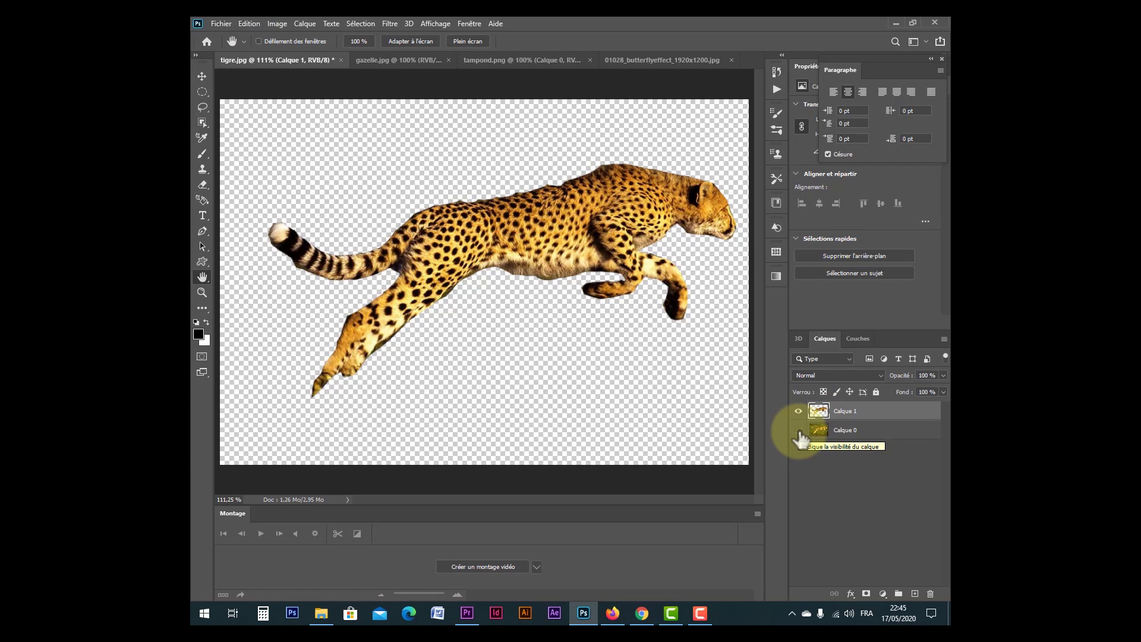
click(798, 430)
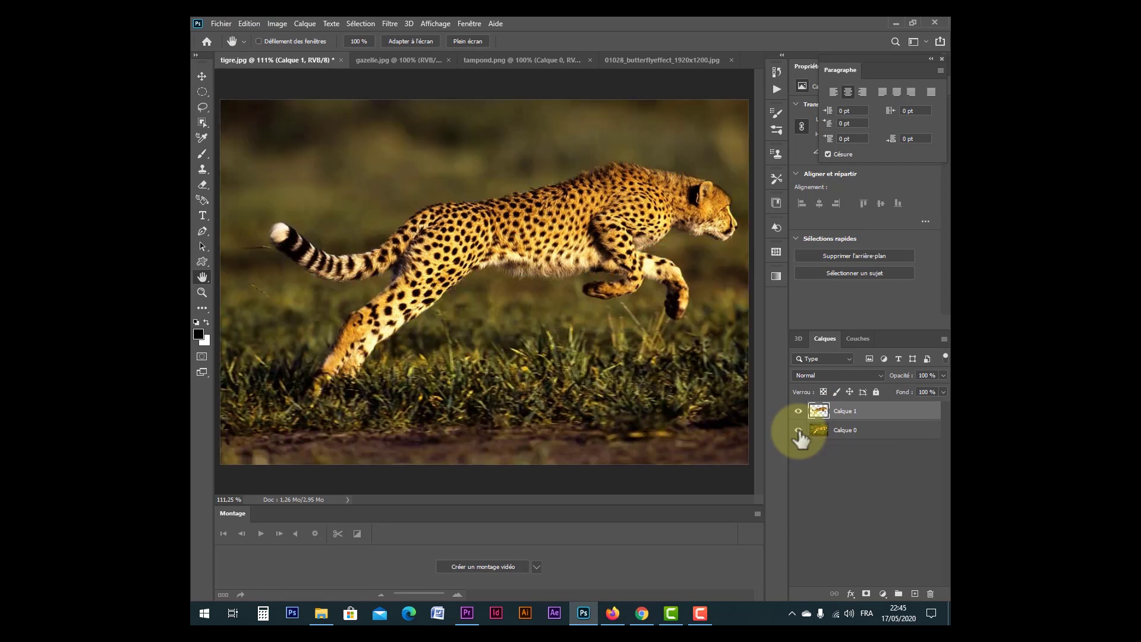
drag(844, 413, 931, 593)
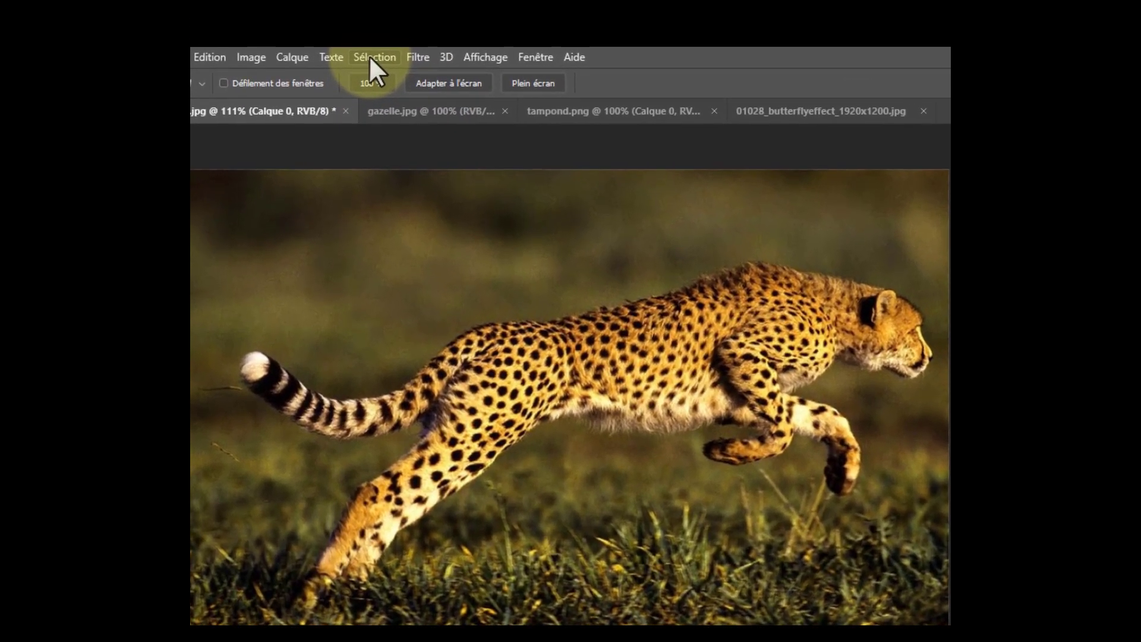
Select the cheetah with the automatic Subject selection and paste a copy of it onto a new layer
click(361, 24)
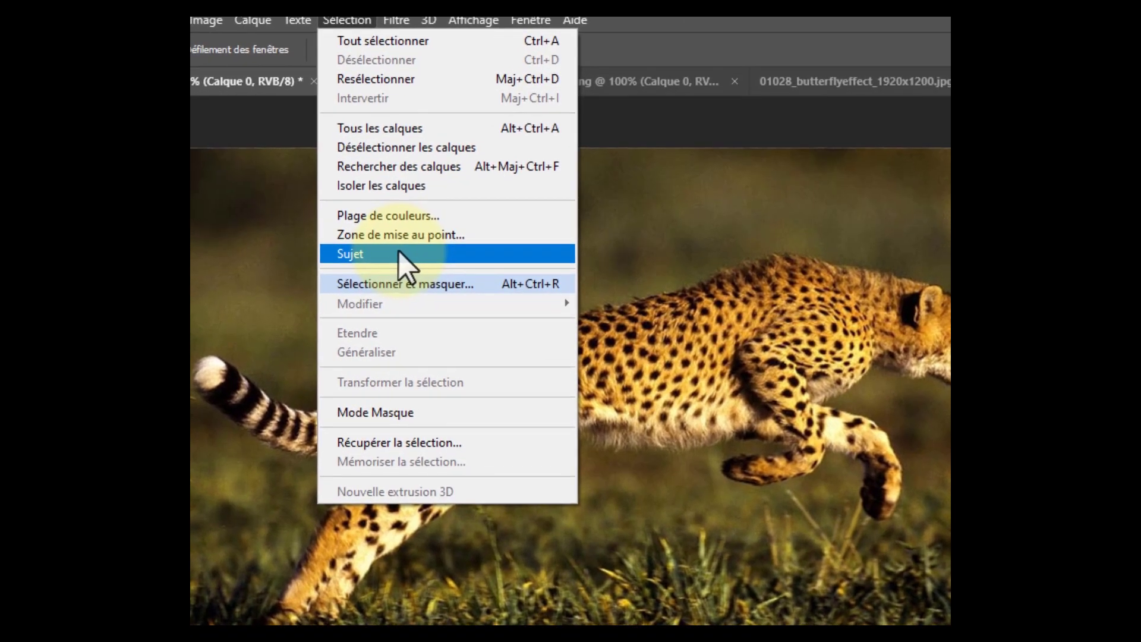
click(398, 252)
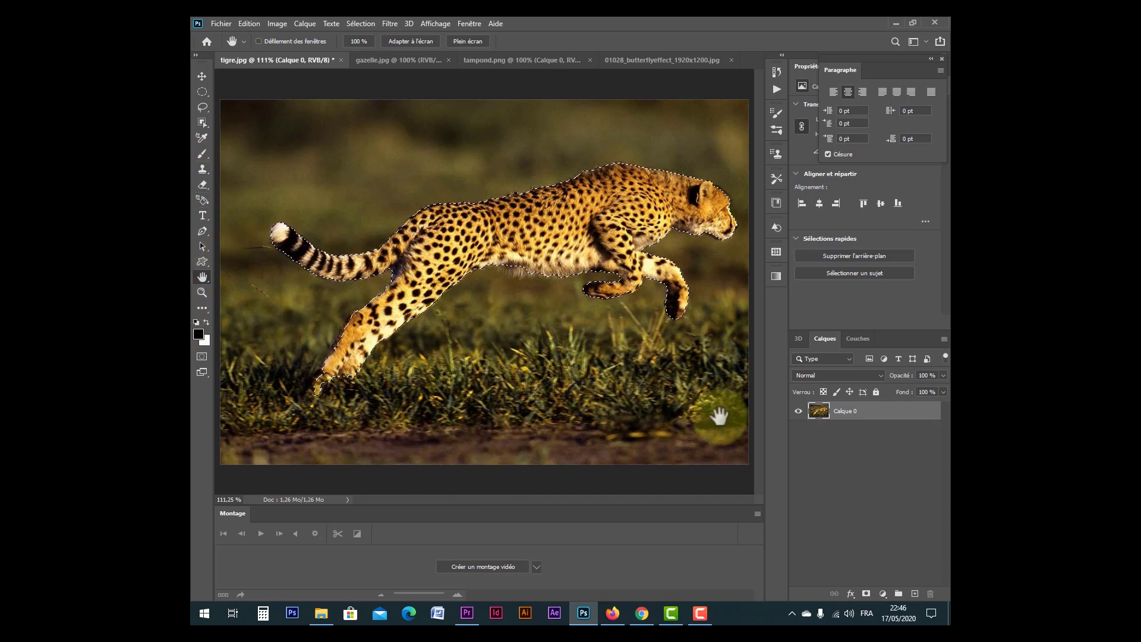
click(254, 23)
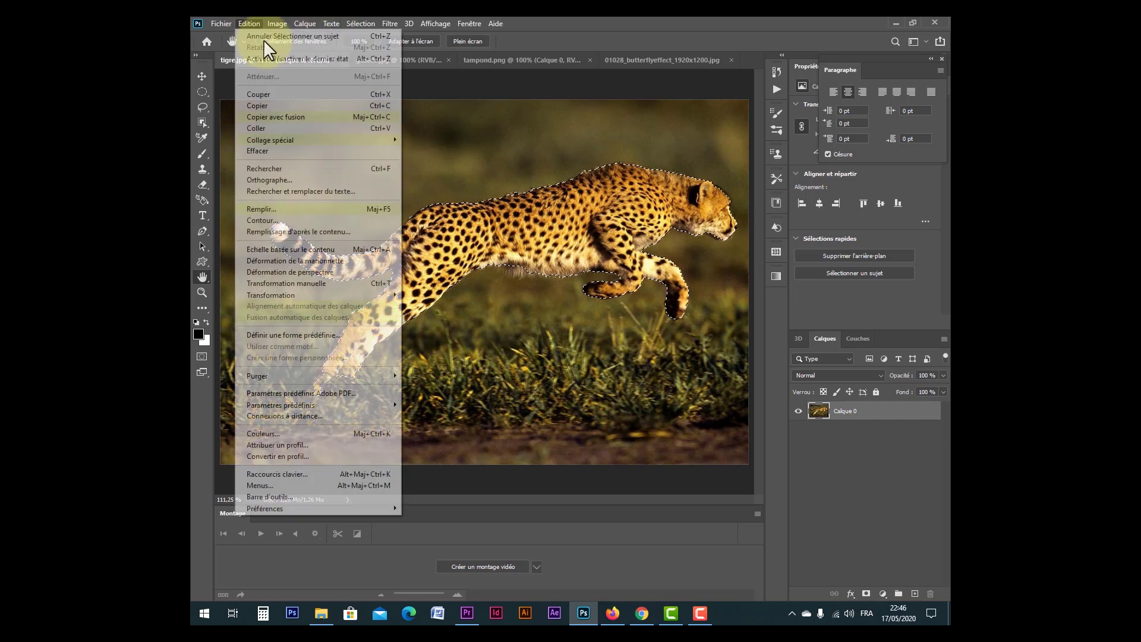
click(287, 106)
click(249, 24)
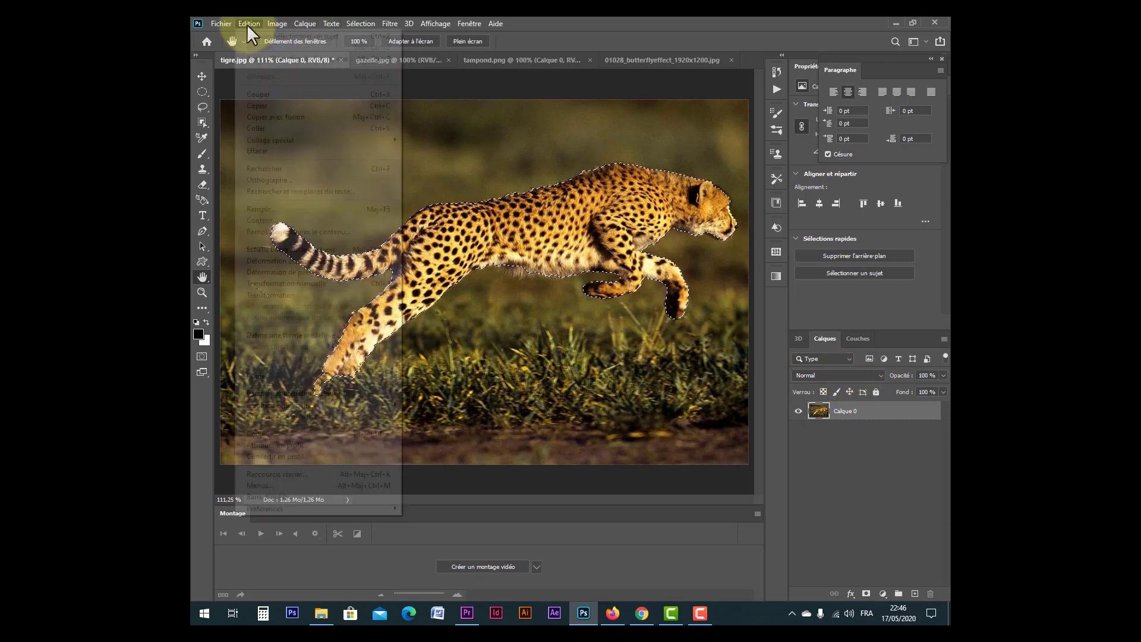
click(281, 133)
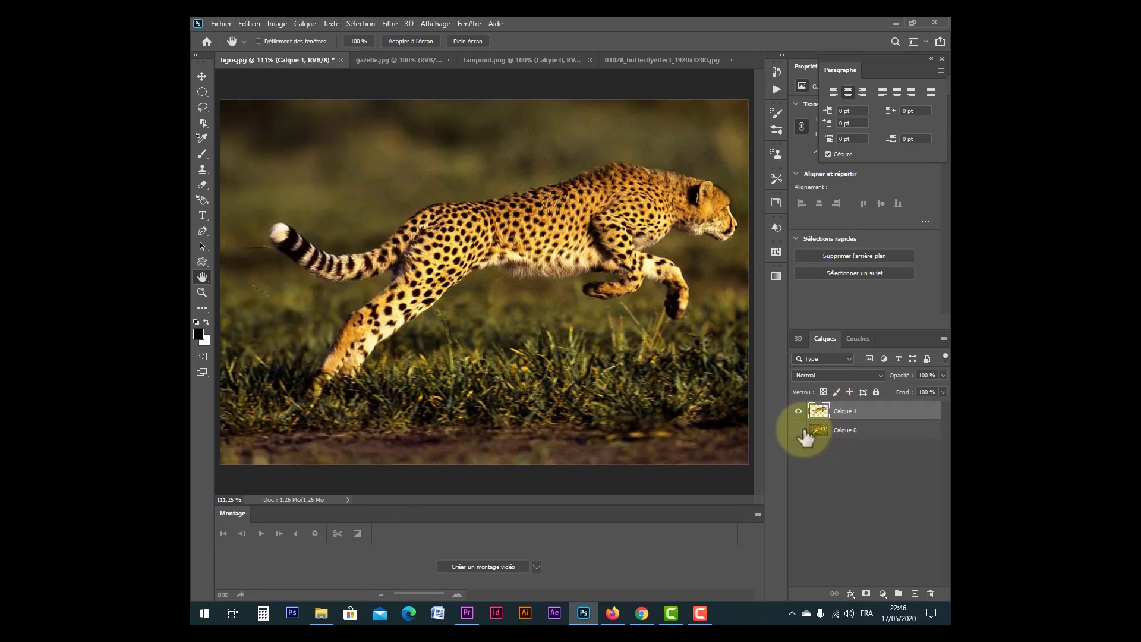
Check the automatic cut-out by hiding and showing Calque 0, and delete the pasted layer Calque 1
click(802, 431)
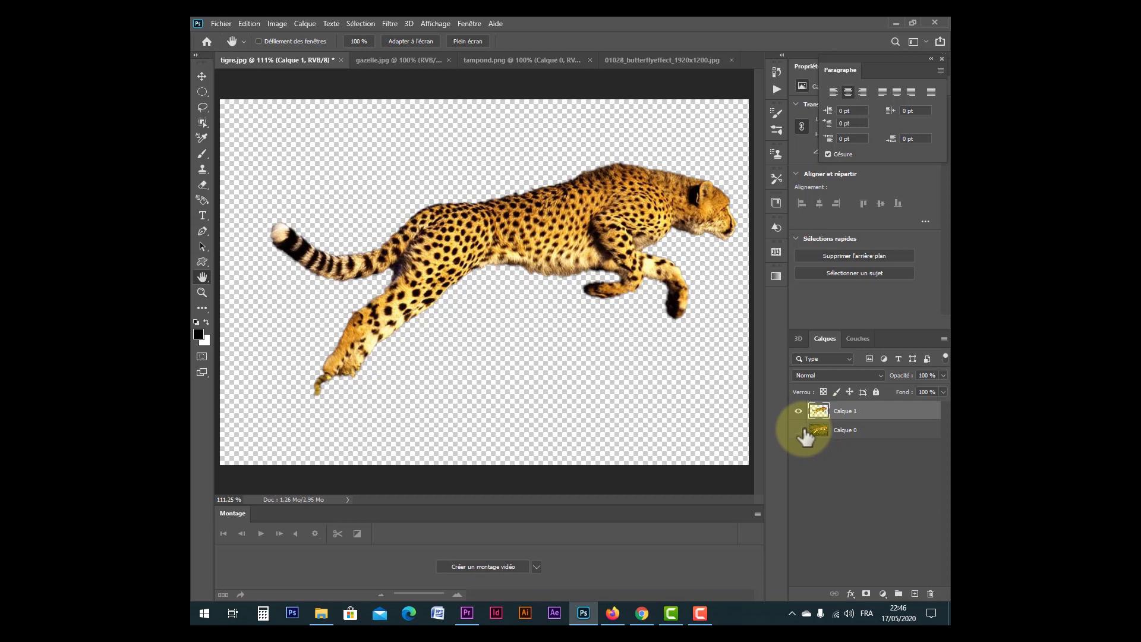
click(799, 430)
click(799, 430)
click(799, 430)
drag(862, 410, 931, 594)
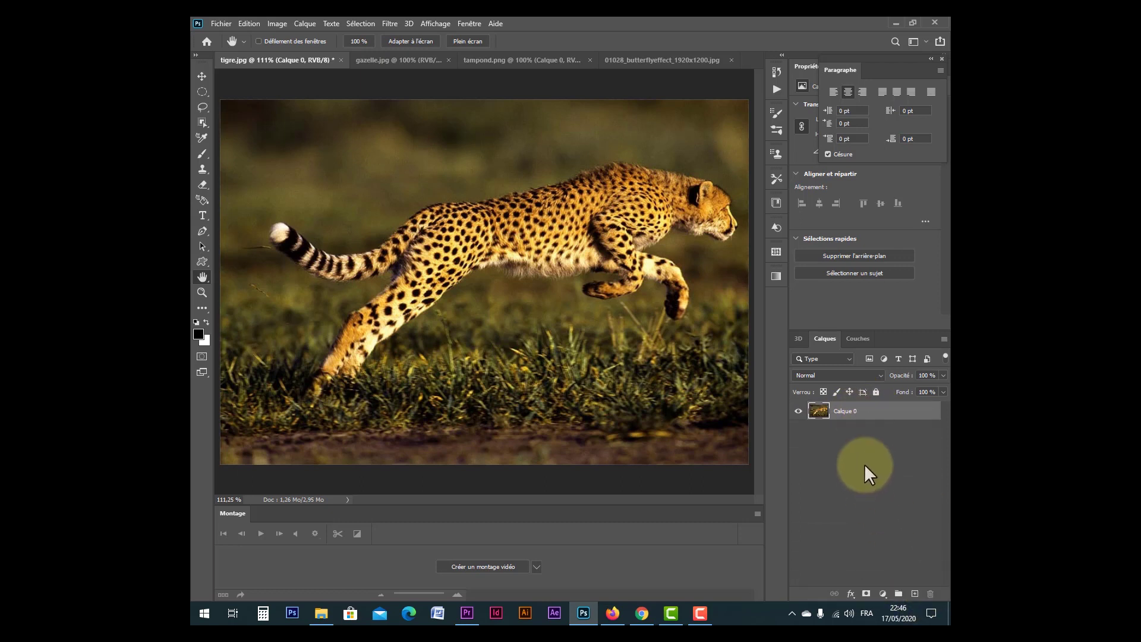
click(353, 24)
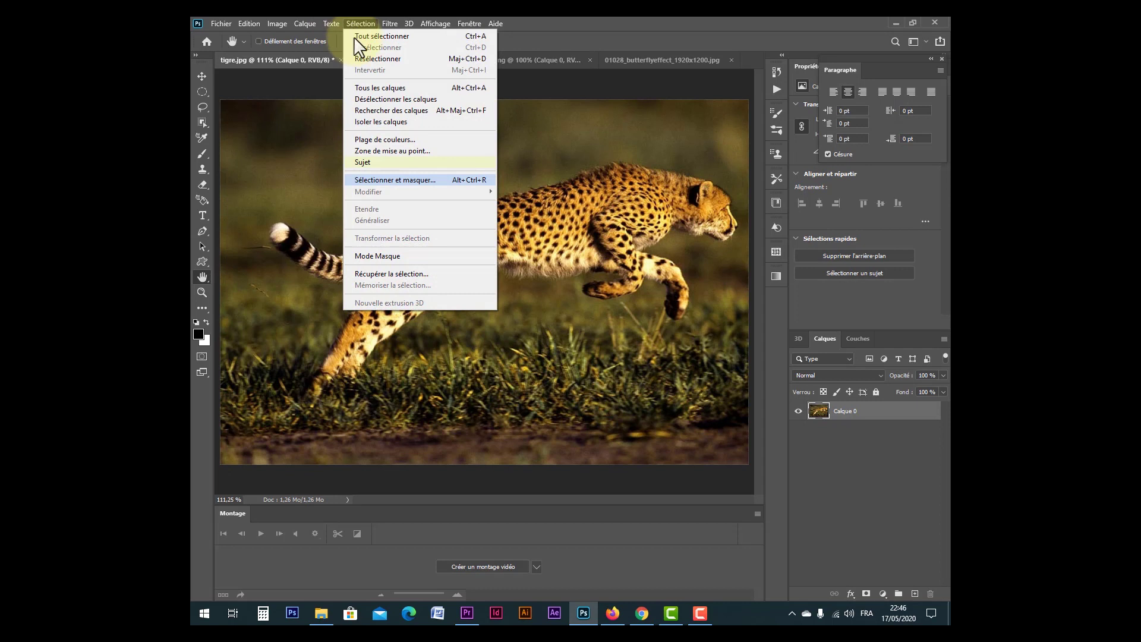
click(856, 417)
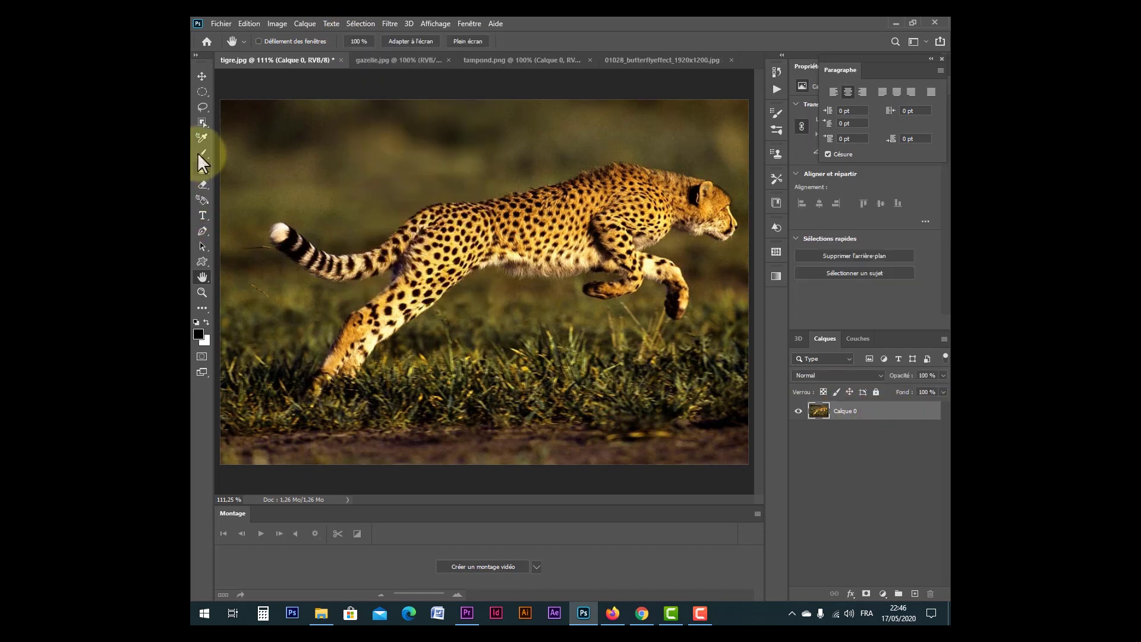
Try selecting the cheetah from tail to forelegs with the Quick Selection tool at a 33 px brush size, and clear the selection
click(200, 123)
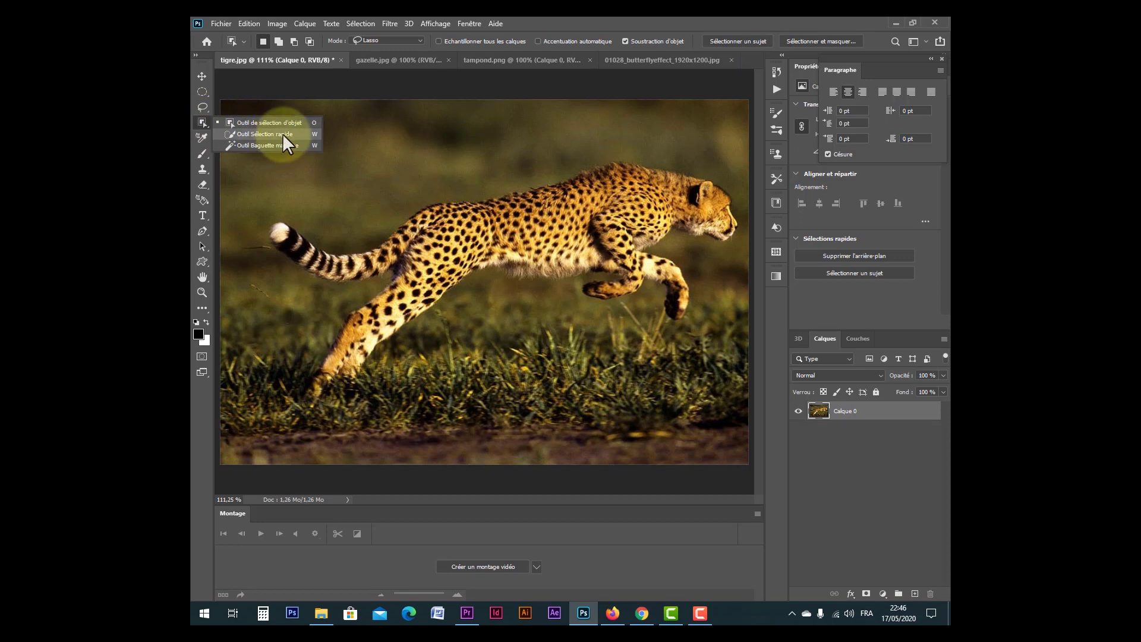
click(283, 133)
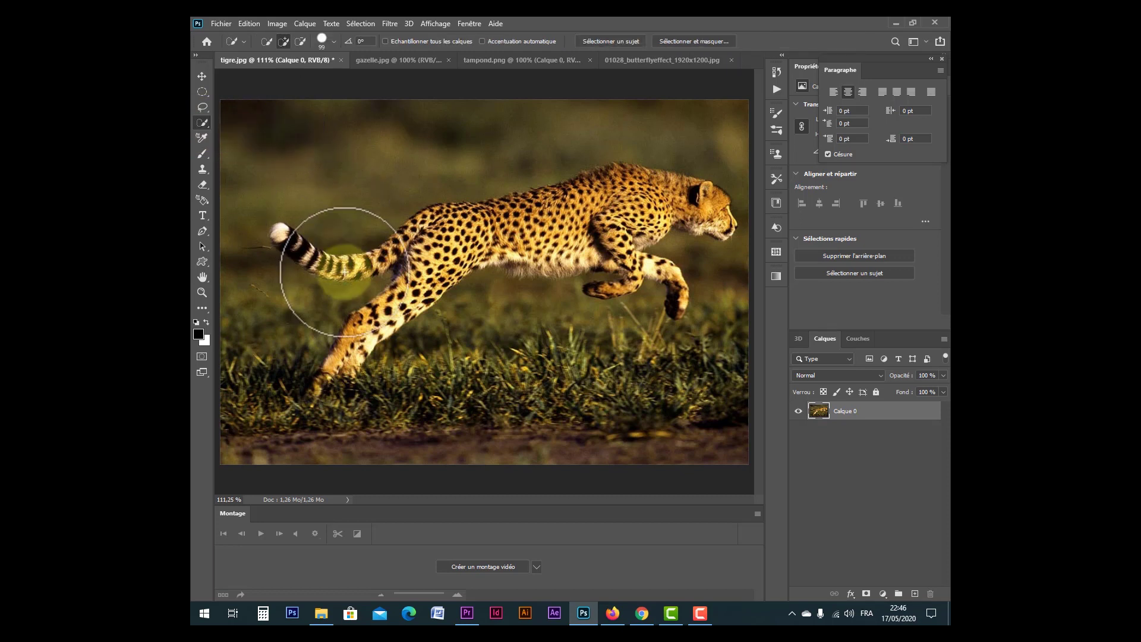
click(334, 41)
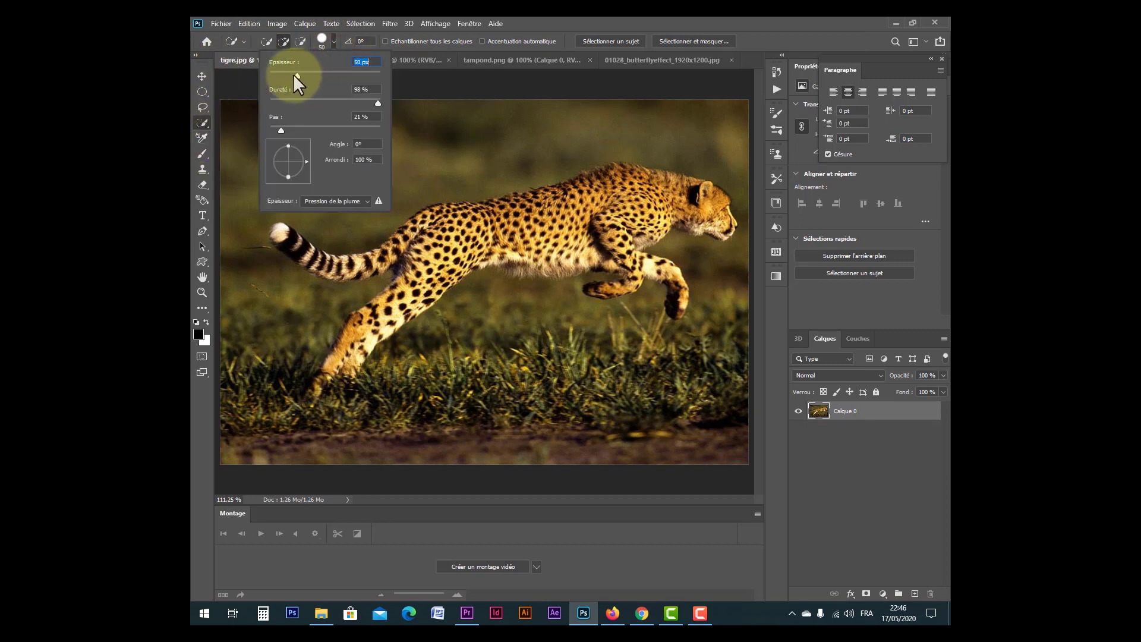
drag(289, 76, 288, 76)
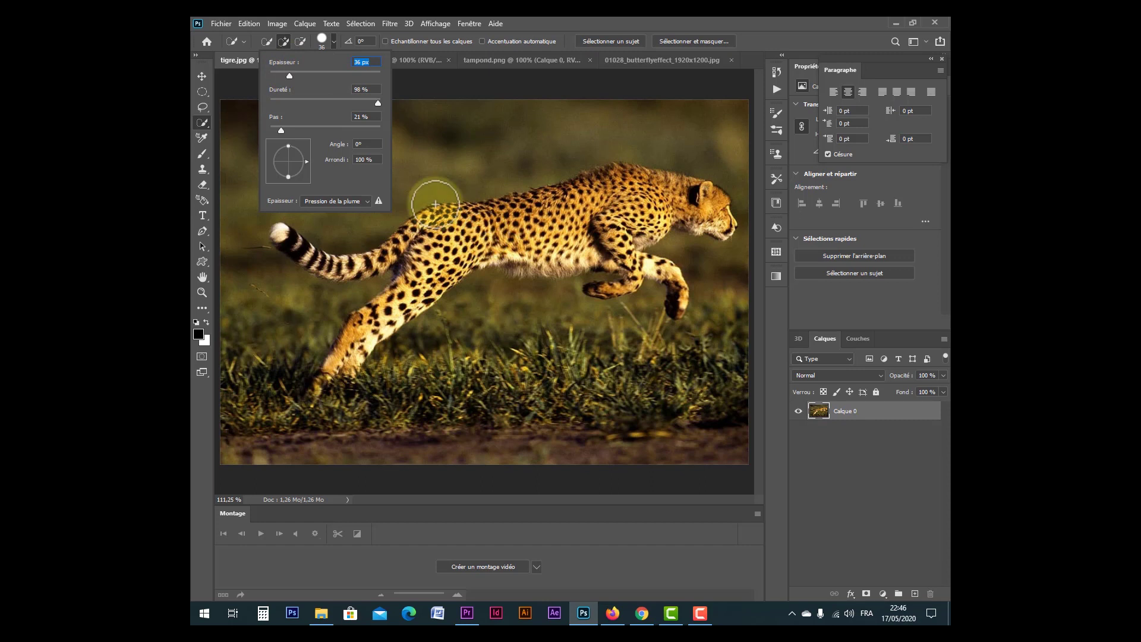
mouse_move(350, 245)
mouse_down()
mouse_move(703, 196)
mouse_move(618, 262)
mouse_move(396, 300)
mouse_move(599, 303)
mouse_up()
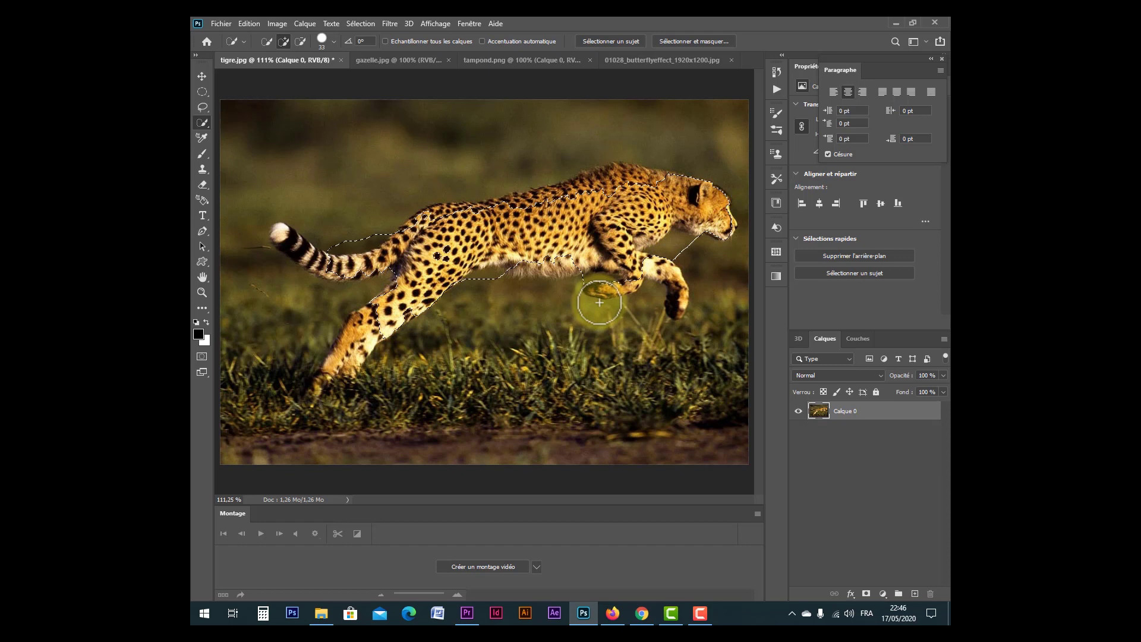
click(363, 23)
click(383, 47)
Try selecting the cheetah with the Object Selection tool in Lasso mode by tracing around its whole body, and clear the selection
right_click(199, 123)
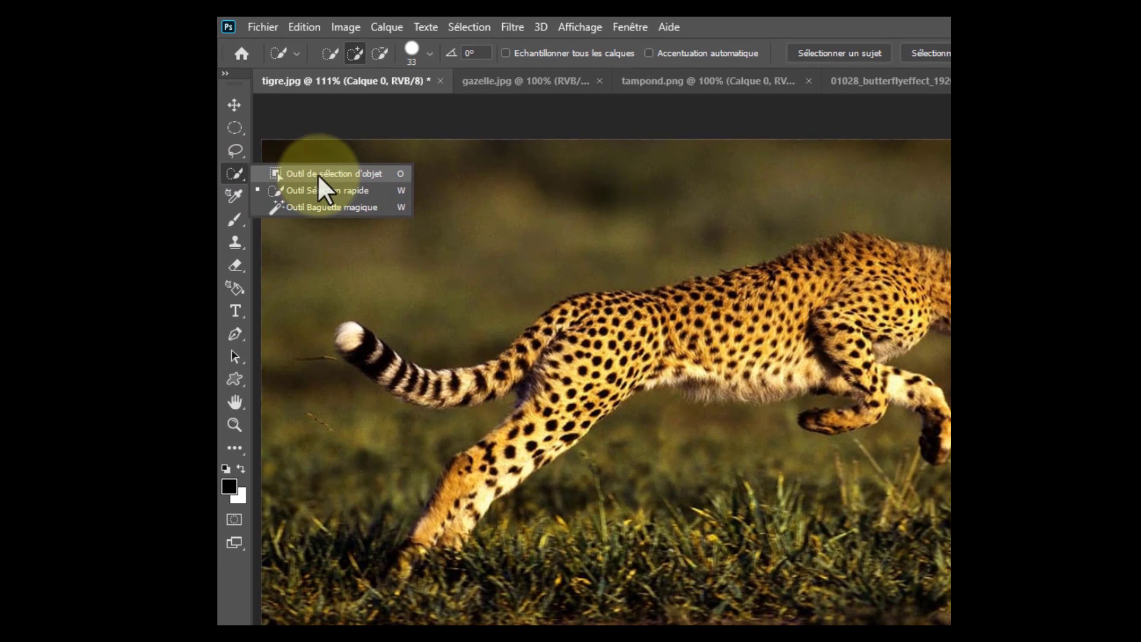
click(350, 174)
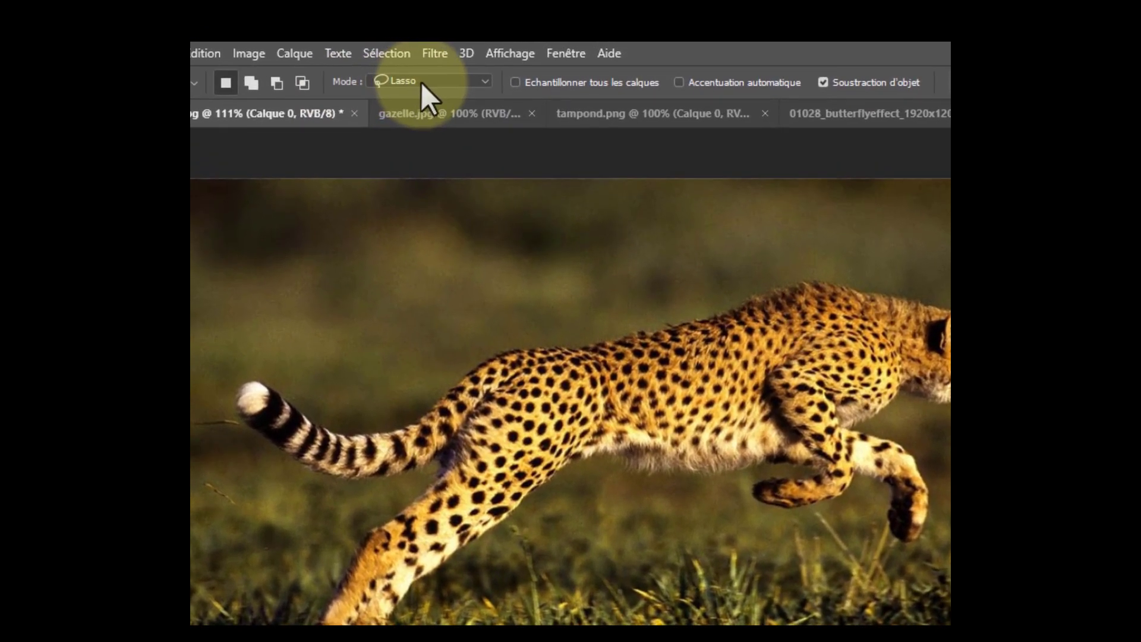
click(421, 82)
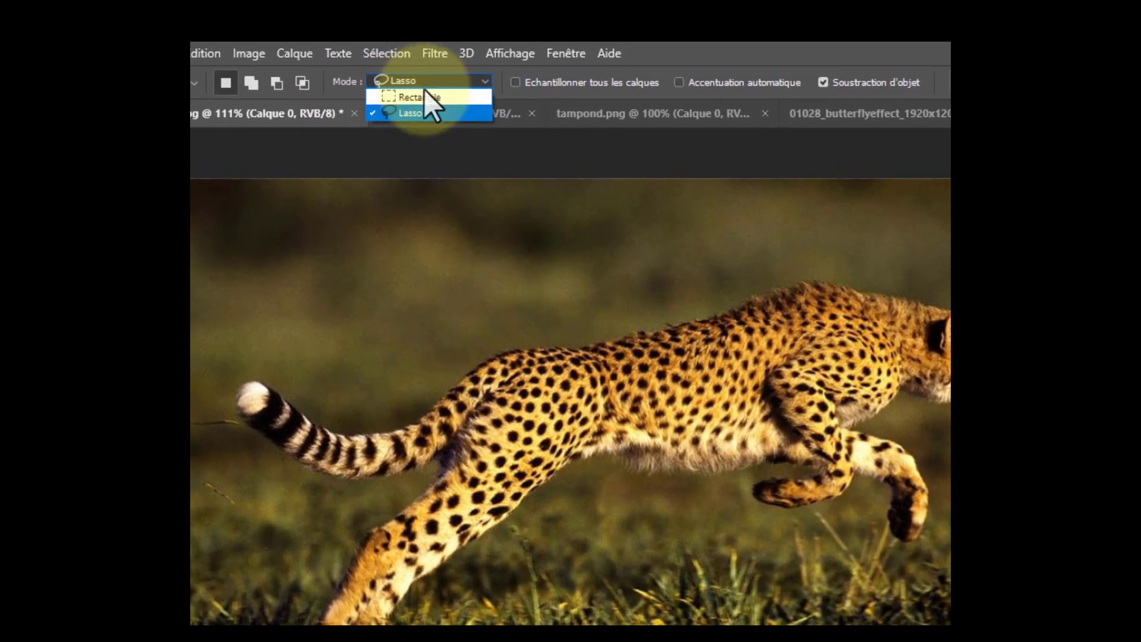
click(422, 82)
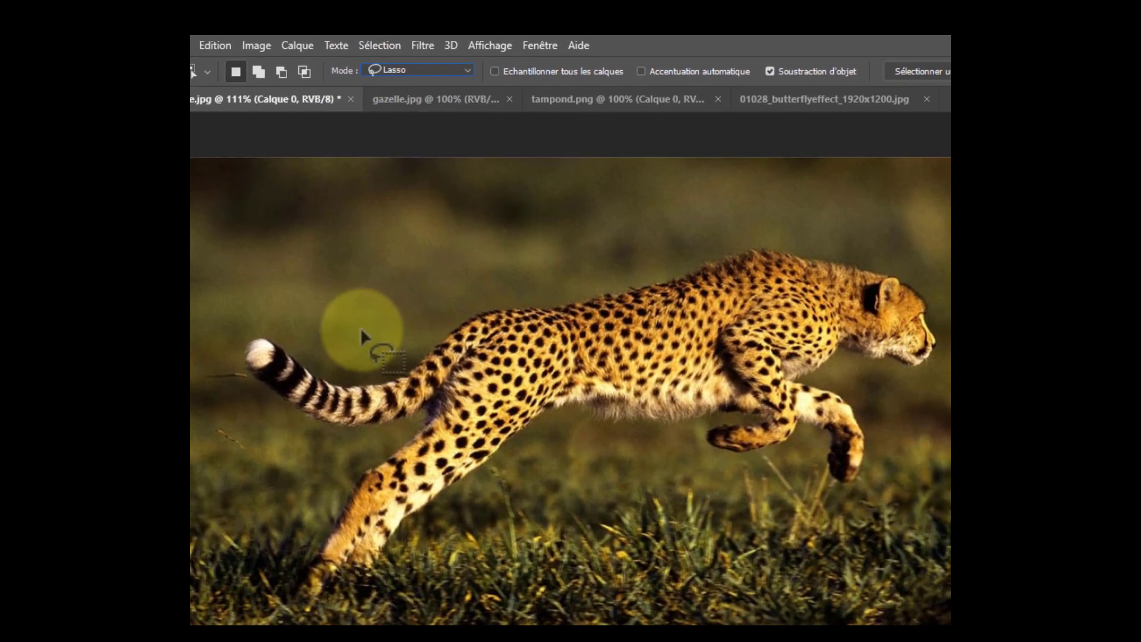
mouse_move(280, 225)
mouse_down()
mouse_move(346, 249)
mouse_move(413, 207)
mouse_move(679, 162)
mouse_up()
mouse_move(734, 206)
mouse_down()
mouse_move(741, 232)
mouse_move(699, 240)
mouse_up()
mouse_move(680, 326)
mouse_down()
mouse_move(653, 284)
mouse_move(595, 304)
mouse_move(577, 291)
mouse_move(611, 283)
mouse_move(600, 275)
mouse_move(495, 278)
mouse_move(350, 390)
mouse_move(300, 398)
mouse_move(297, 372)
mouse_move(395, 272)
mouse_move(328, 291)
mouse_up()
drag(266, 257, 273, 224)
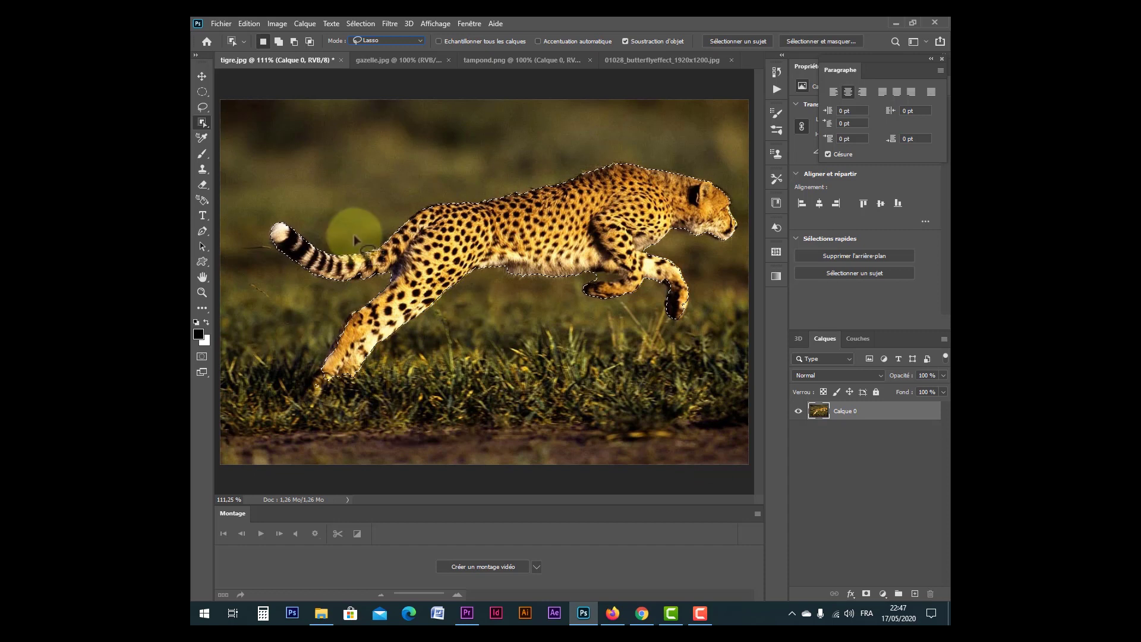
key(ctrl+d)
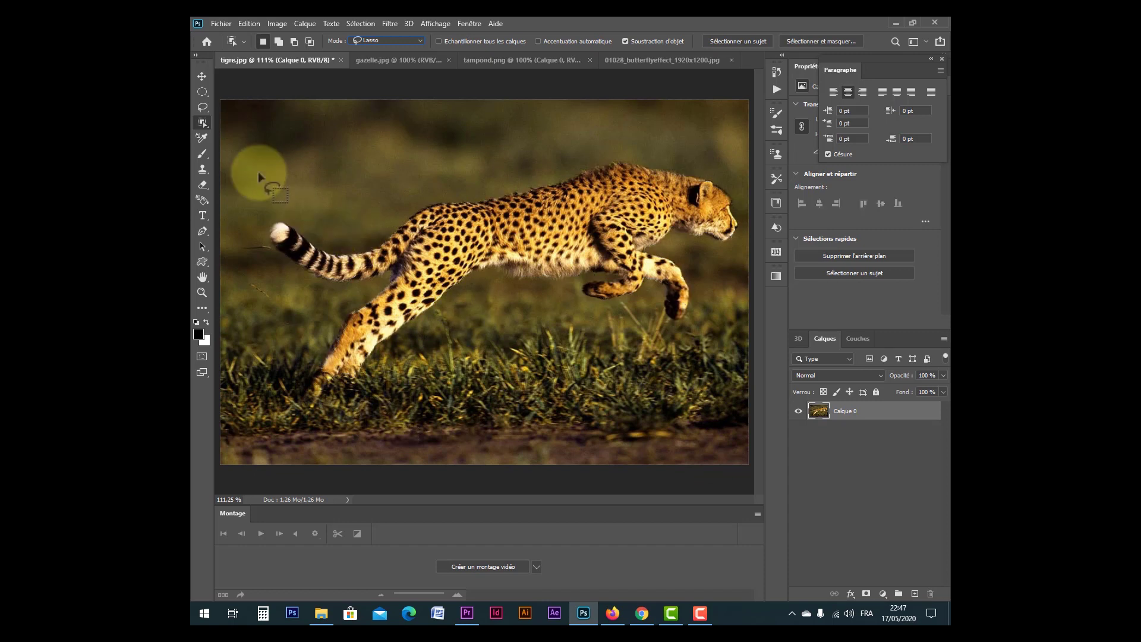
Select the cheetah with the Object Selection tool in Rectangle mode, and add the tip of the hind paw to the selection
right_click(201, 123)
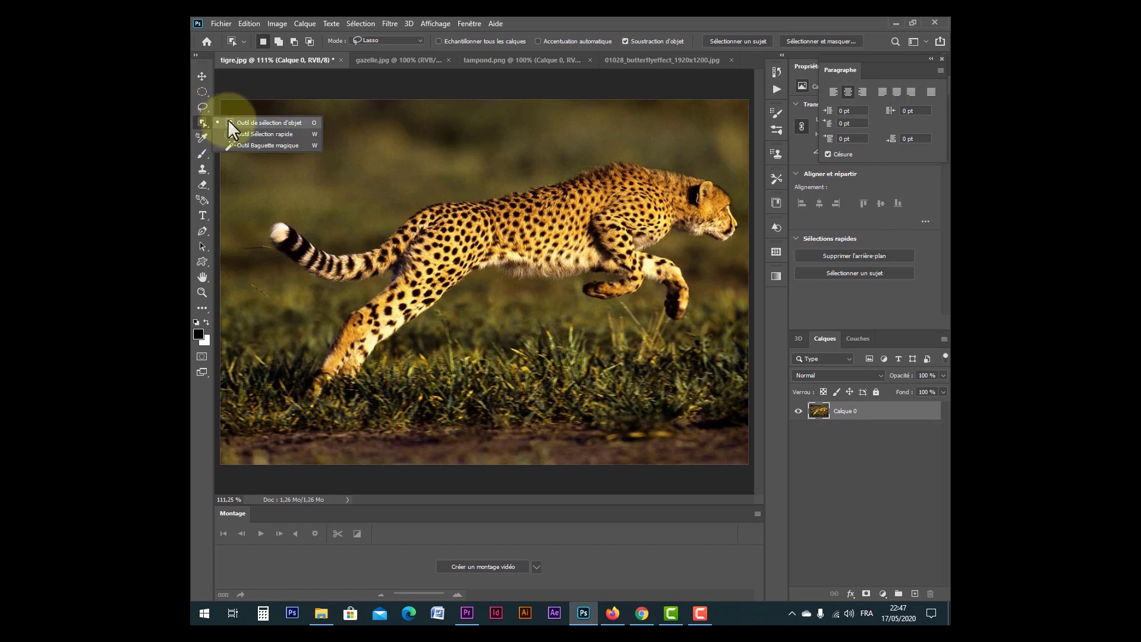
click(227, 122)
click(412, 40)
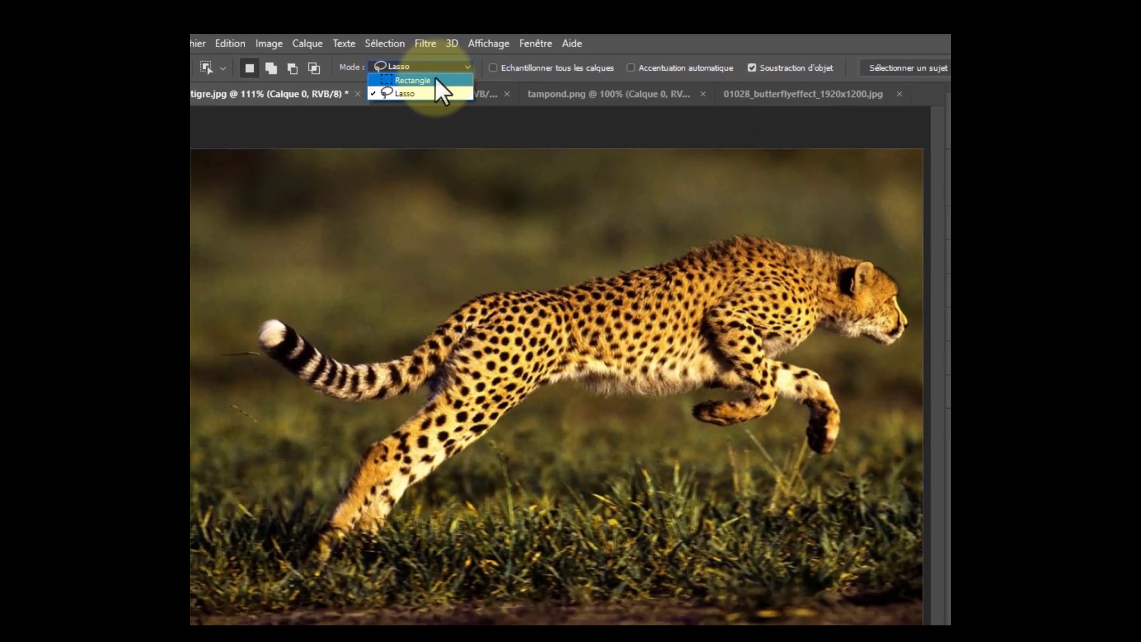
click(437, 79)
drag(228, 165, 786, 625)
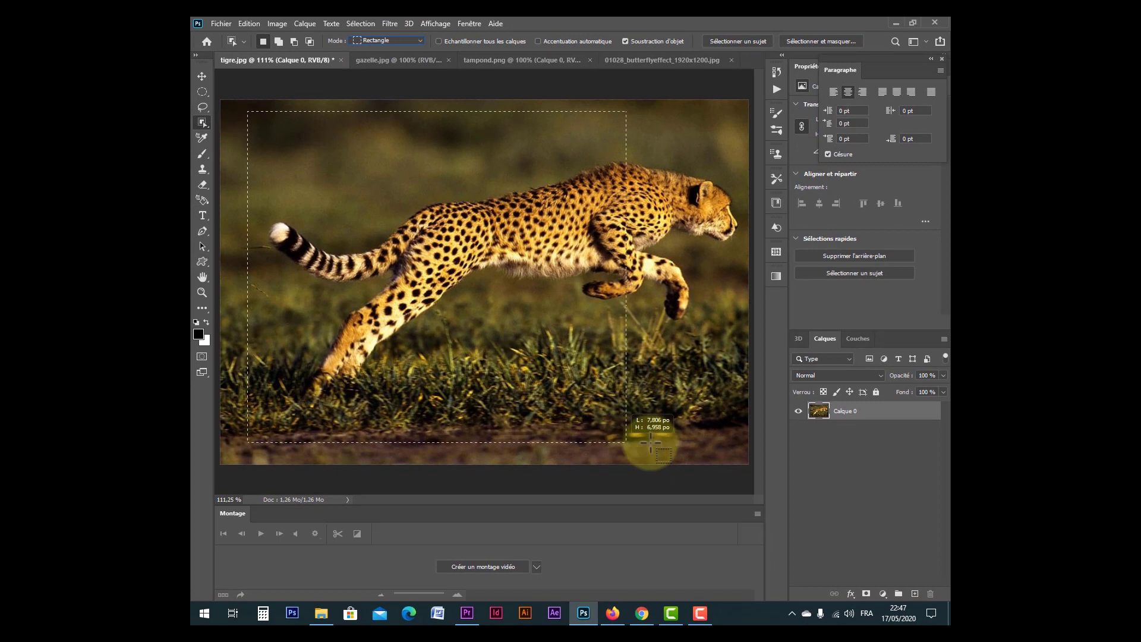
drag(651, 443, 742, 397)
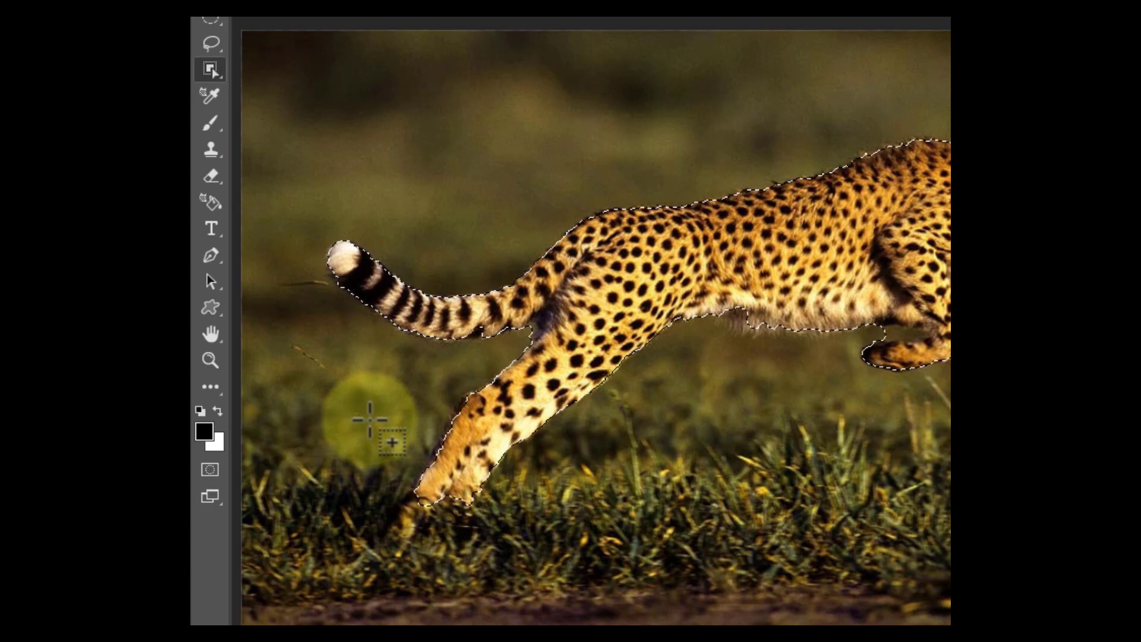
drag(395, 478, 452, 537)
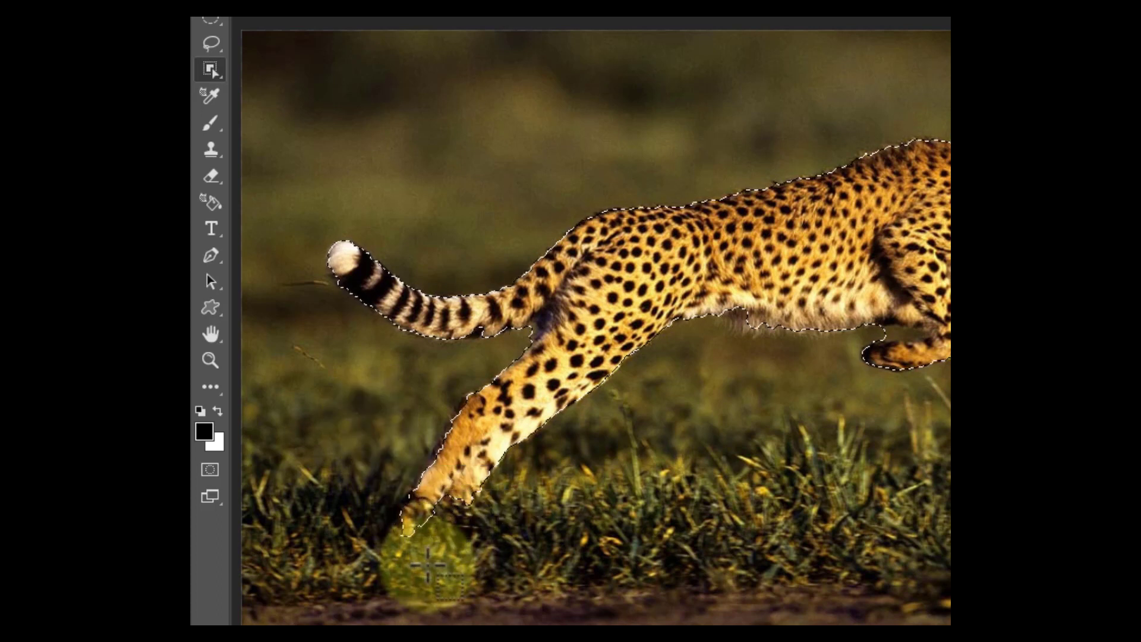
Paste a copy of the selected cheetah onto a new layer, and check the cut-out by hiding and showing Calque 0
click(284, 18)
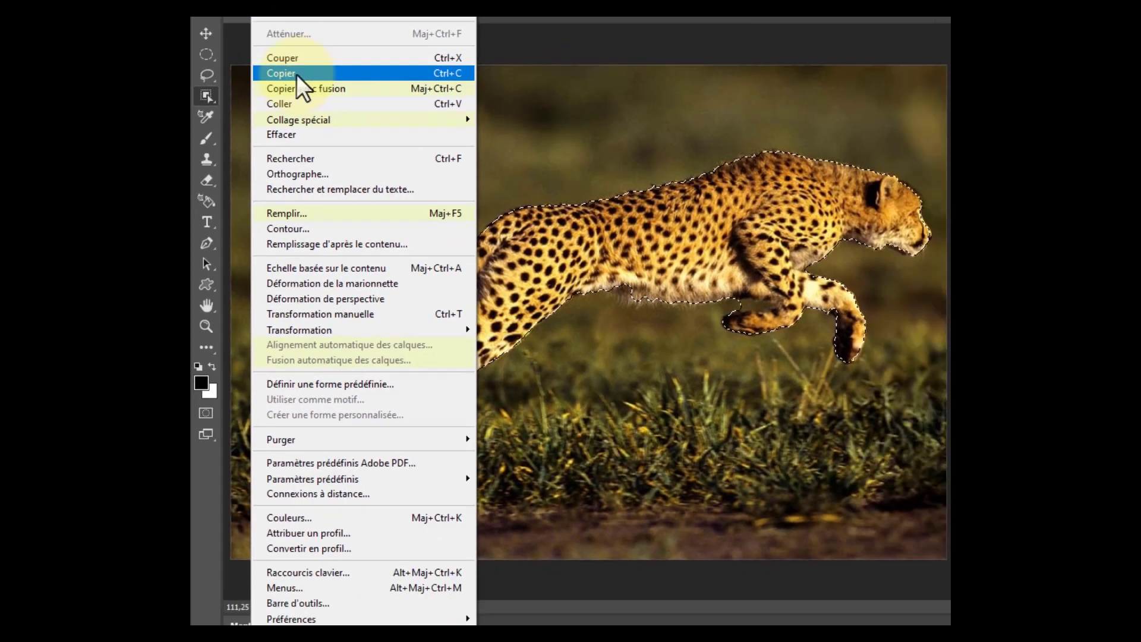
click(297, 75)
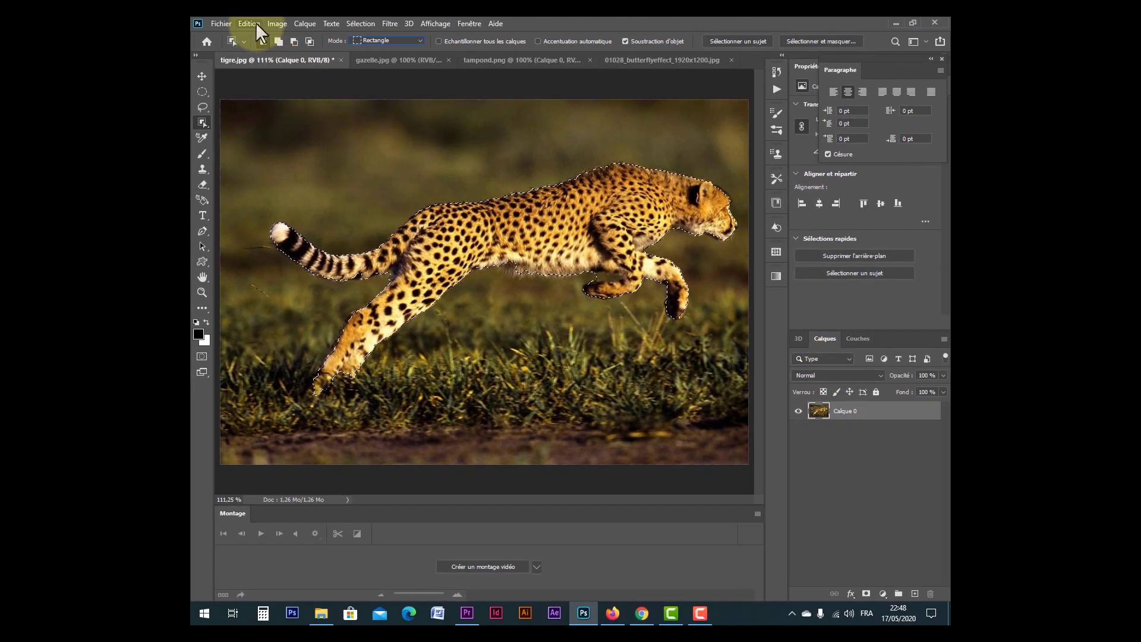
click(255, 23)
mouse_move(284, 141)
click(428, 140)
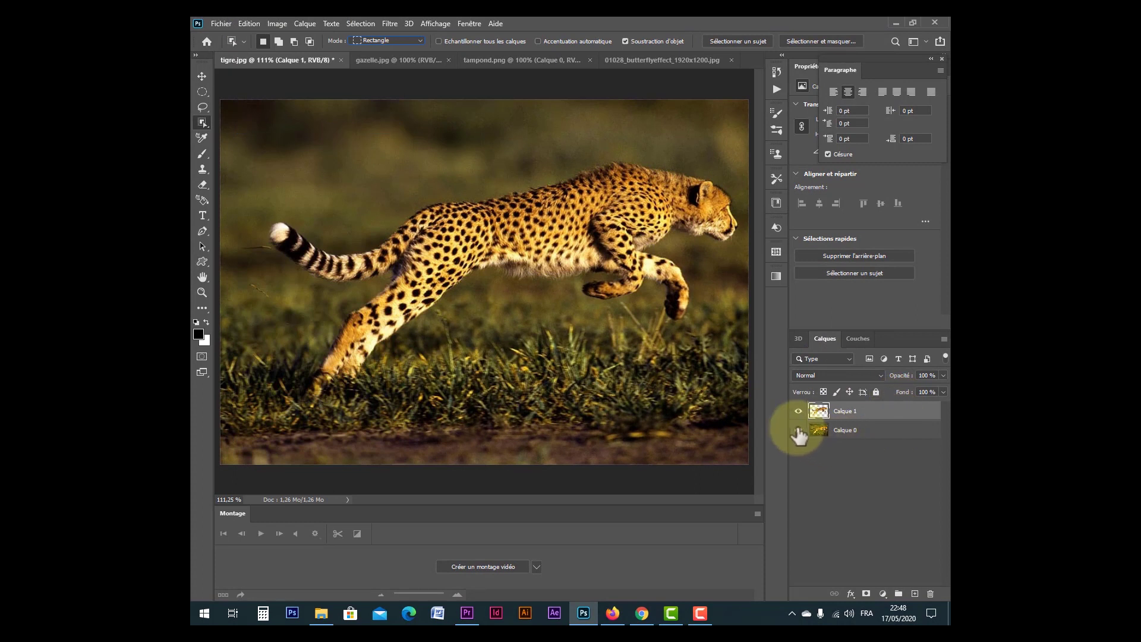
click(799, 429)
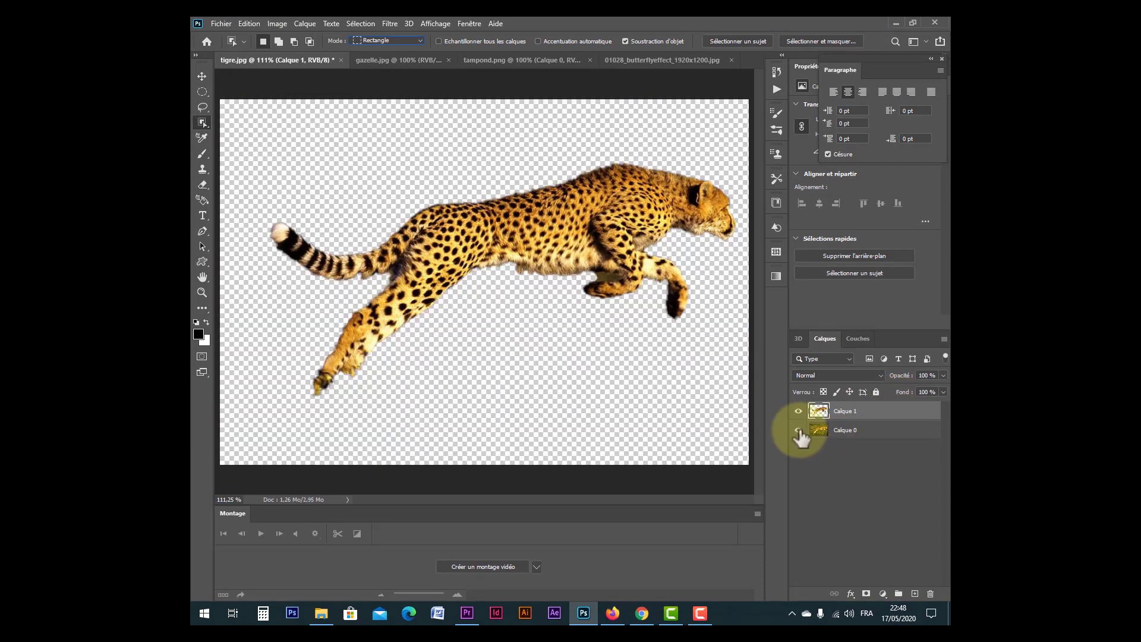
click(799, 430)
In gazelle.jpg, unlock the background layer and select the gazelle with the automatic Subject selection
click(397, 60)
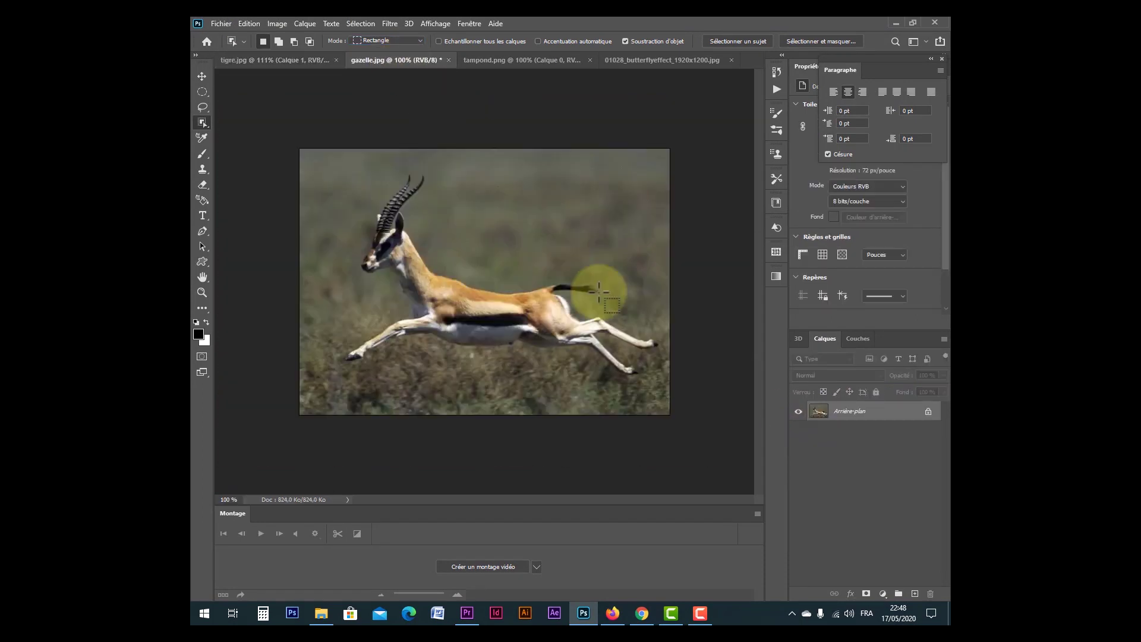
click(929, 424)
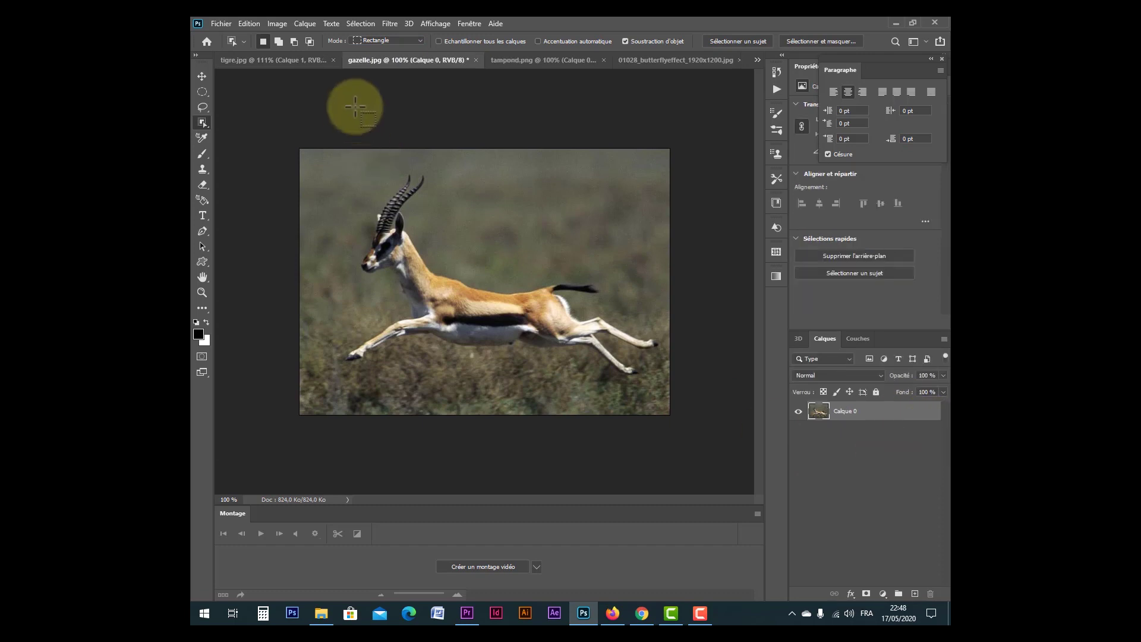
click(353, 23)
click(381, 159)
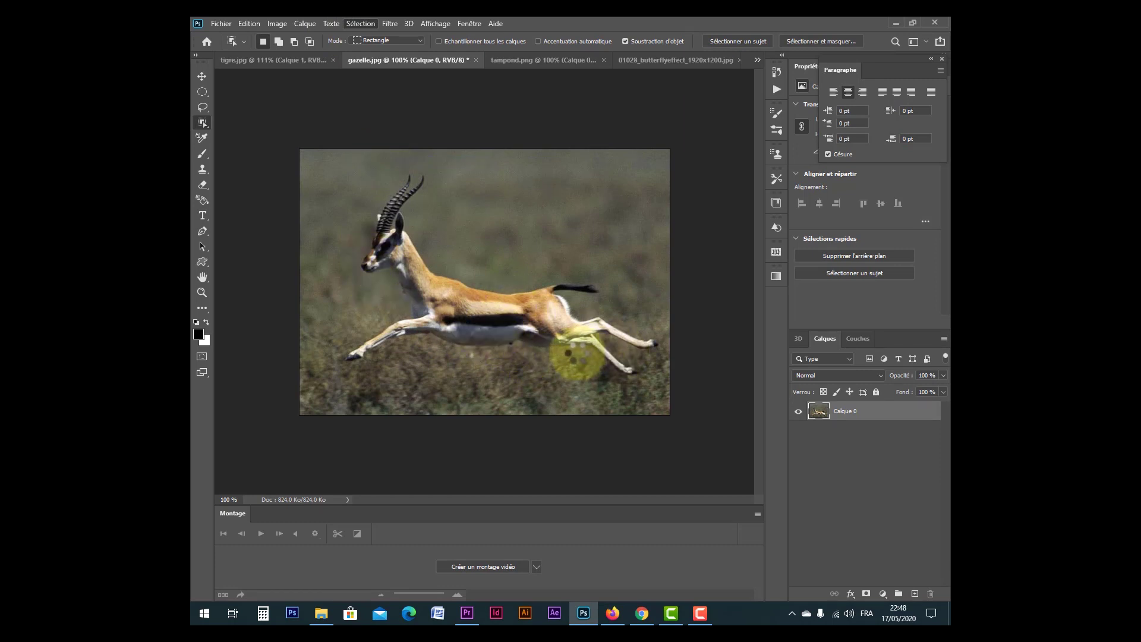
Copy the selected gazelle and paste it into tigre.jpg as a new layer
click(246, 24)
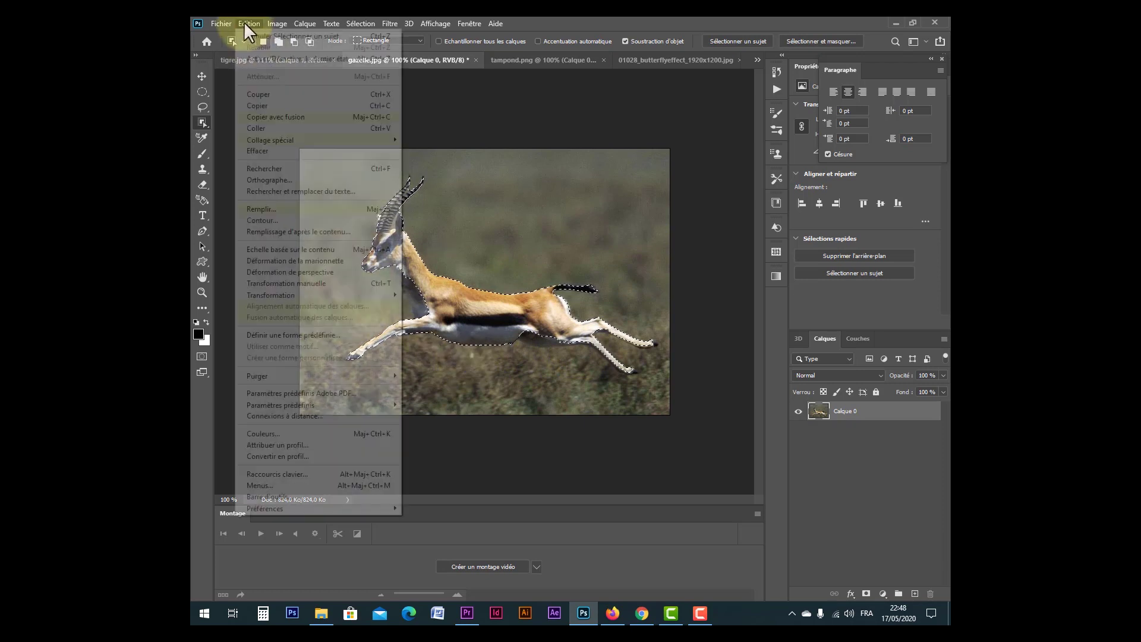
click(277, 105)
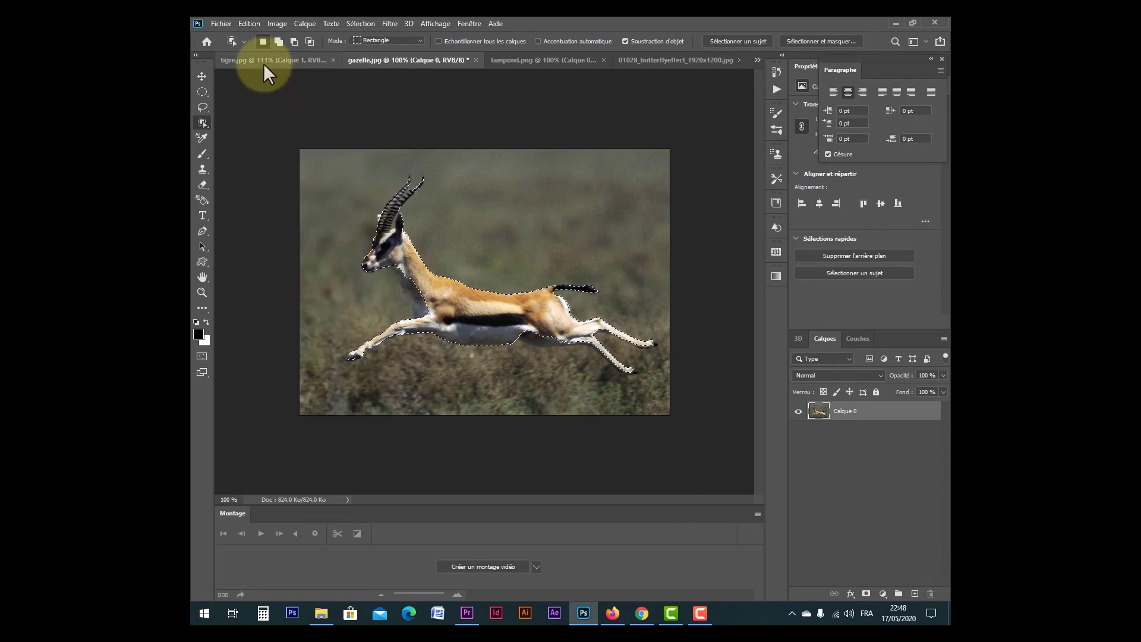
click(263, 59)
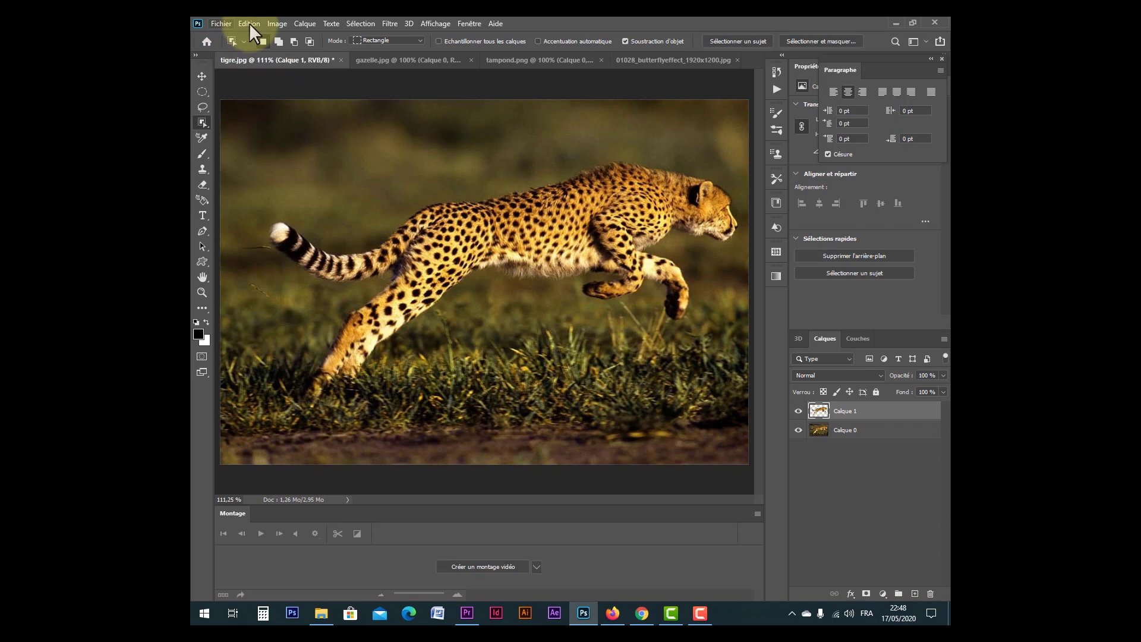
click(250, 23)
click(271, 128)
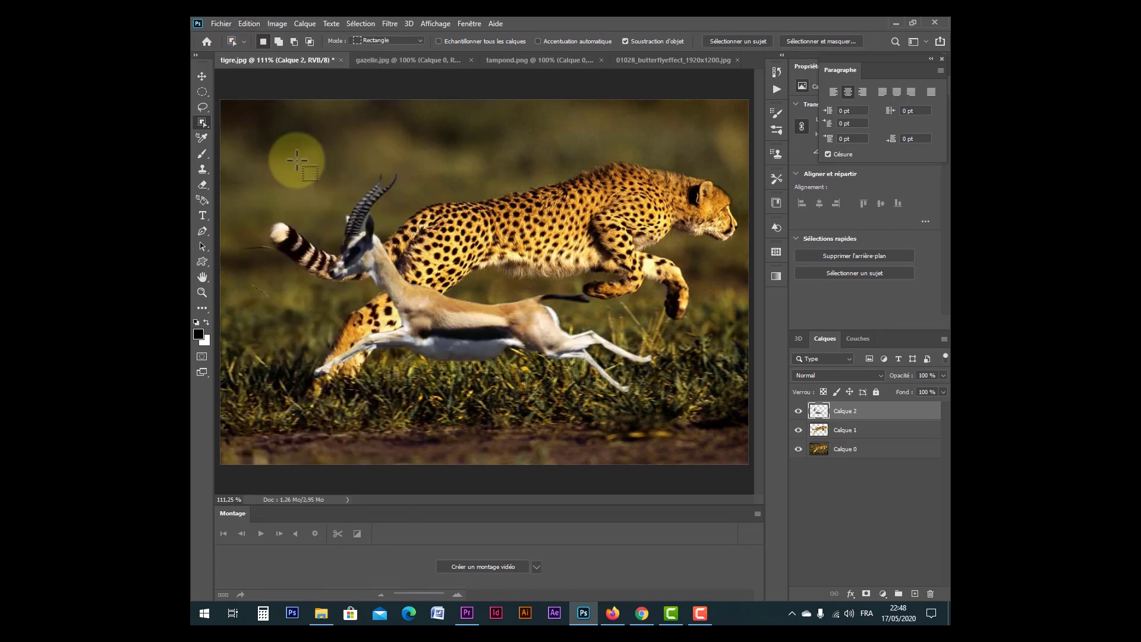
Move the pasted gazelle slightly lower and scale it to about 44.49% width and 38.64% height with Free Transform
click(202, 76)
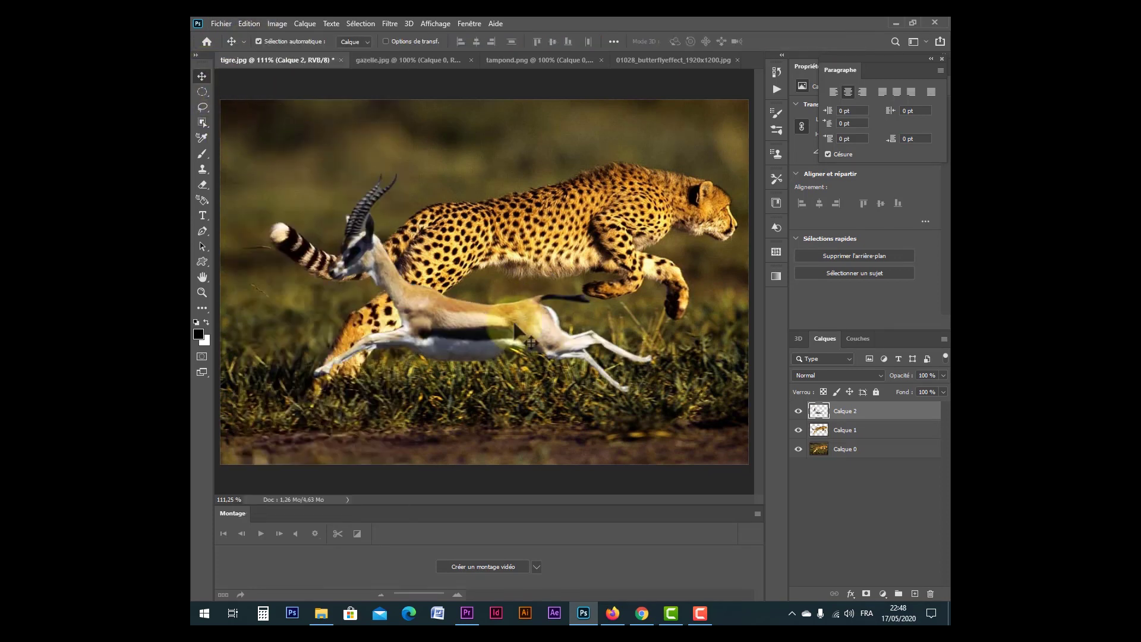
drag(512, 325, 524, 350)
click(255, 24)
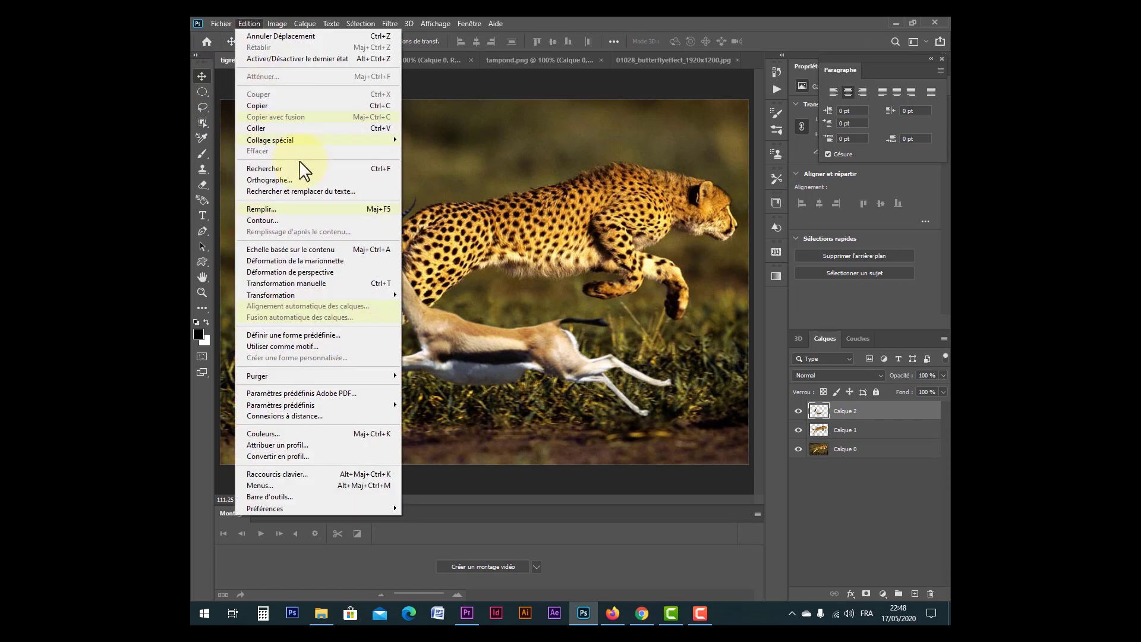
click(367, 282)
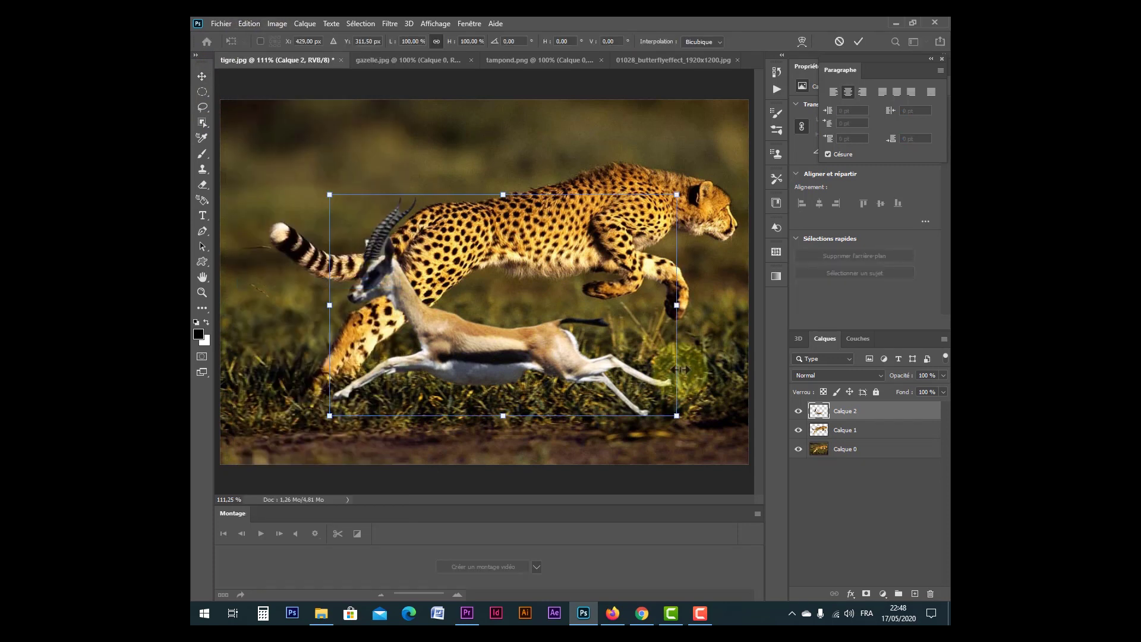
drag(676, 194, 485, 330)
Flip the gazelle horizontally, place it below the cheetah's front paws, and apply the transformation
right_click(427, 397)
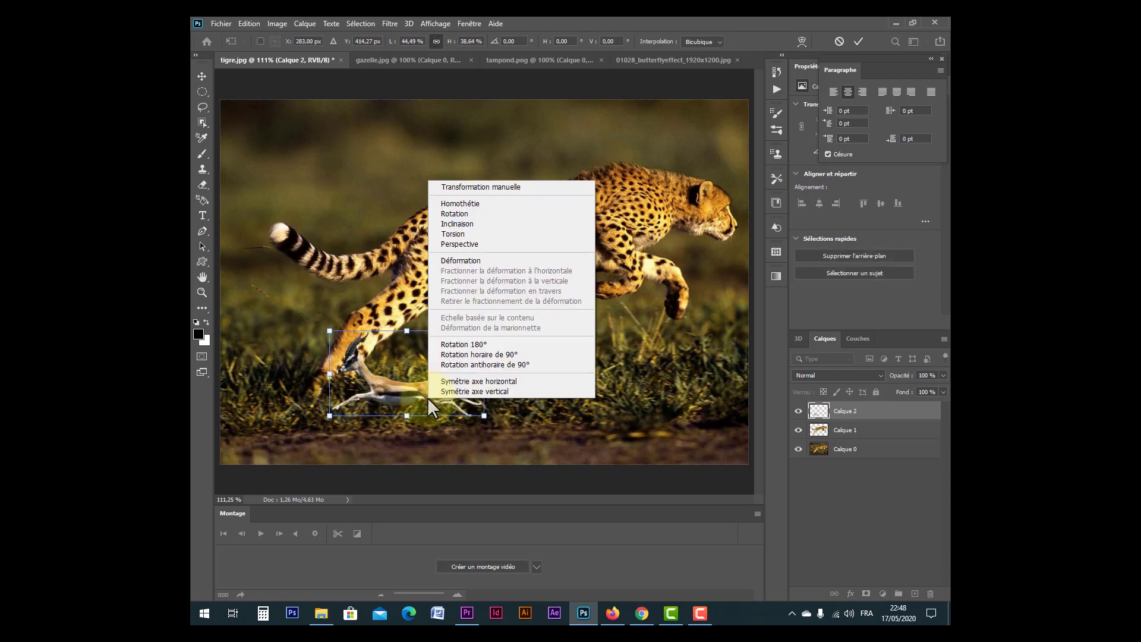
click(501, 381)
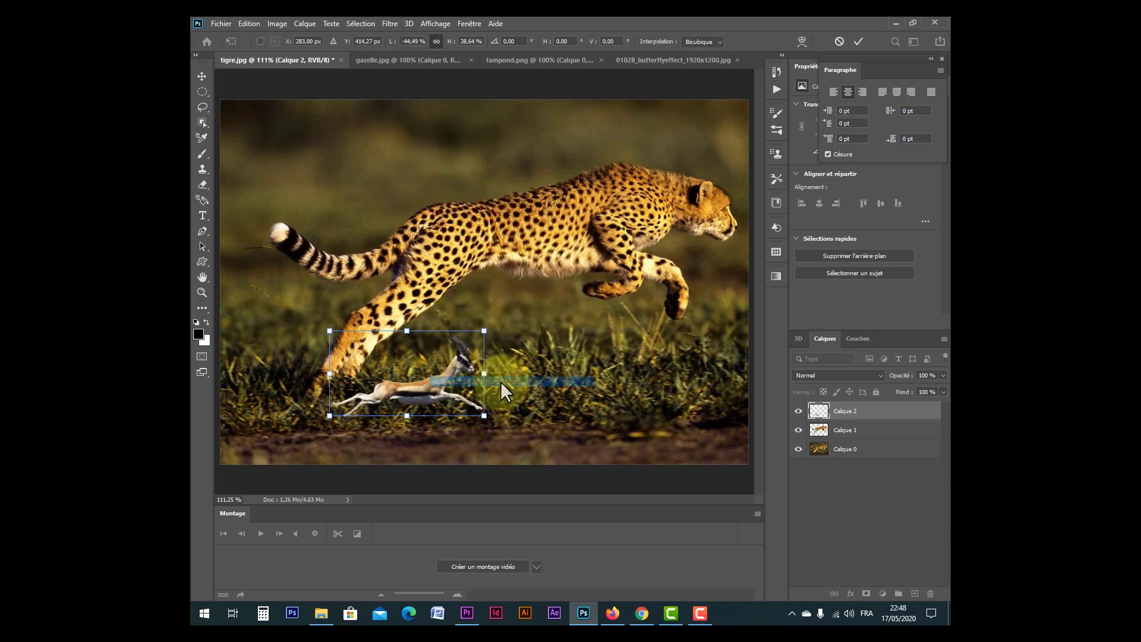
drag(438, 404, 678, 351)
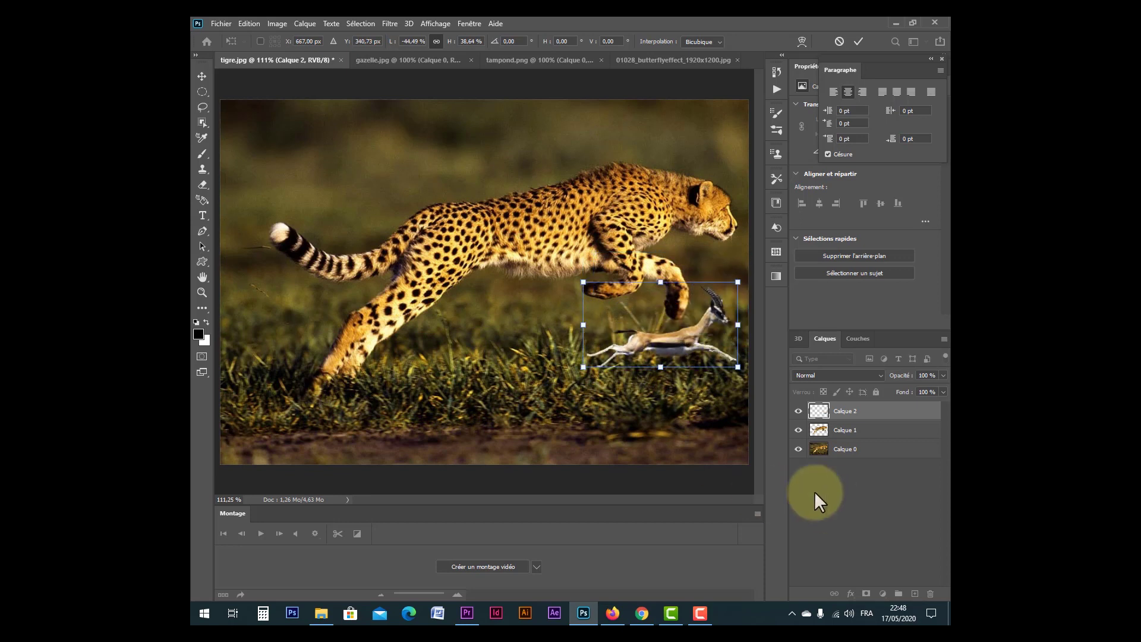
key(Return)
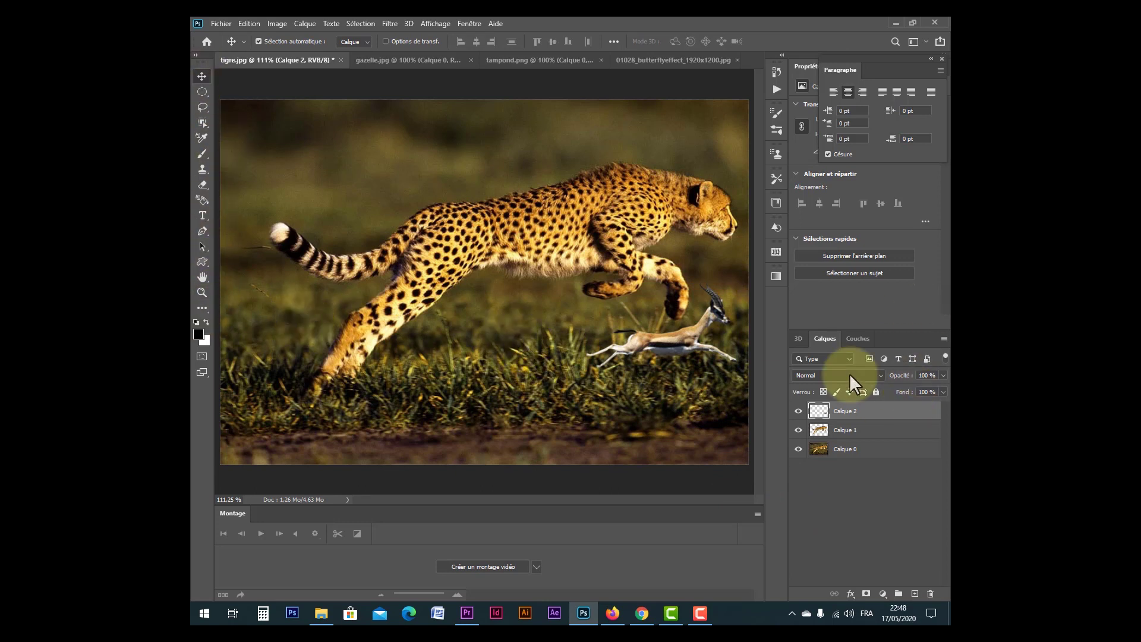
Switch to the butterfly image 01028_butterflyeffect_1920x1200.jpg and activate the Custom Shape tool
click(662, 59)
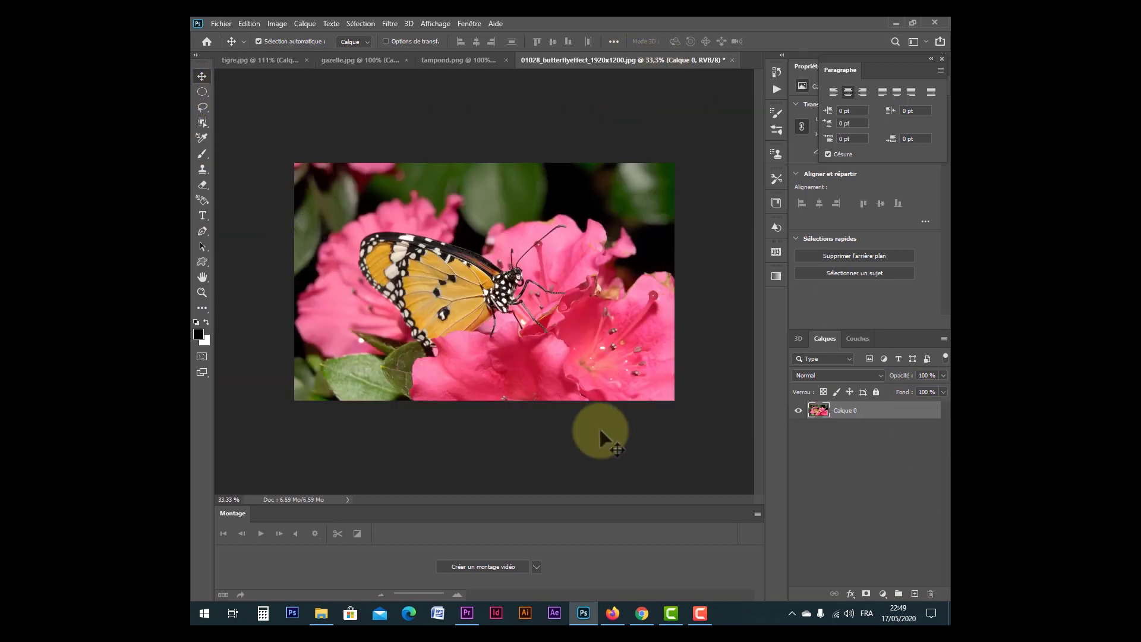
click(207, 262)
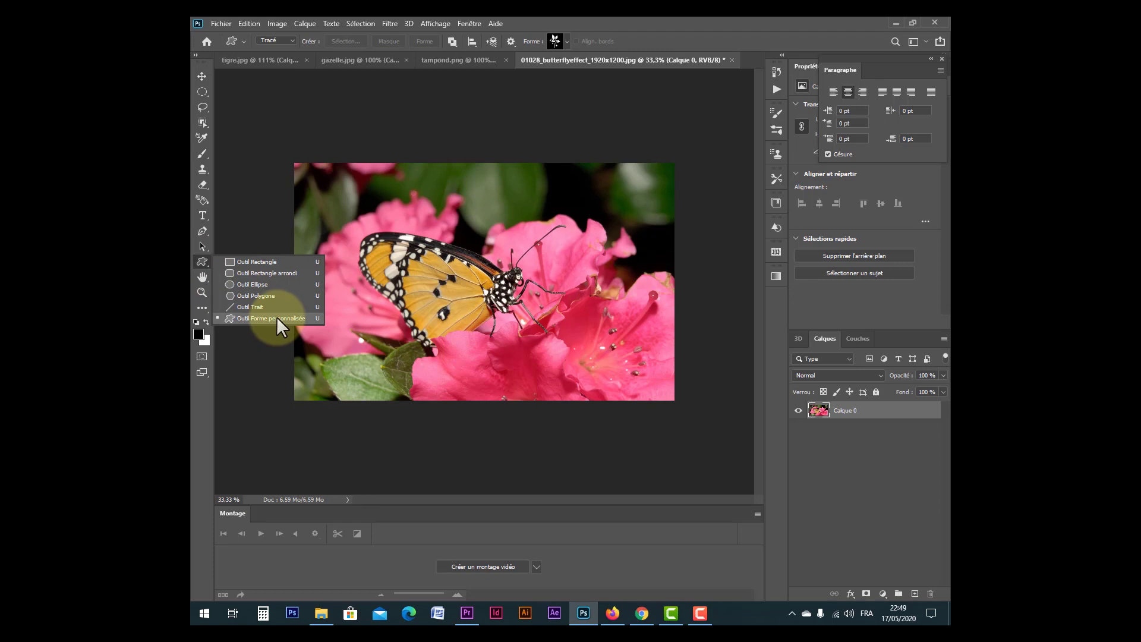
click(277, 318)
right_click(203, 262)
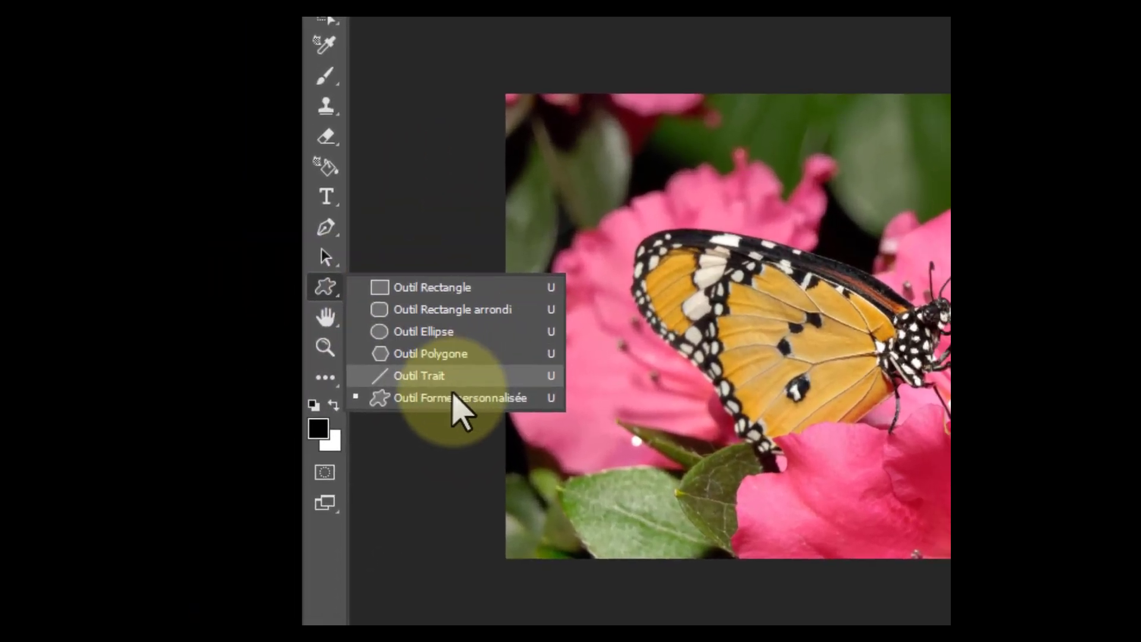
click(454, 394)
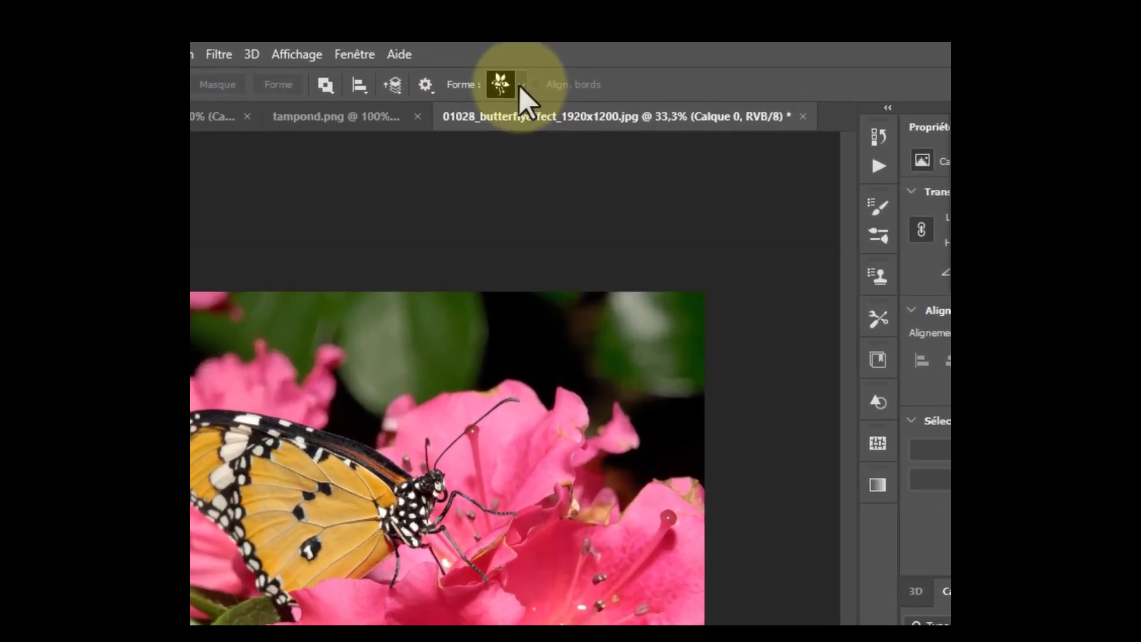
Examine the custom shape groups in Formes héritées et plus, including Formes 2019 and the legacy Animaux set
click(521, 86)
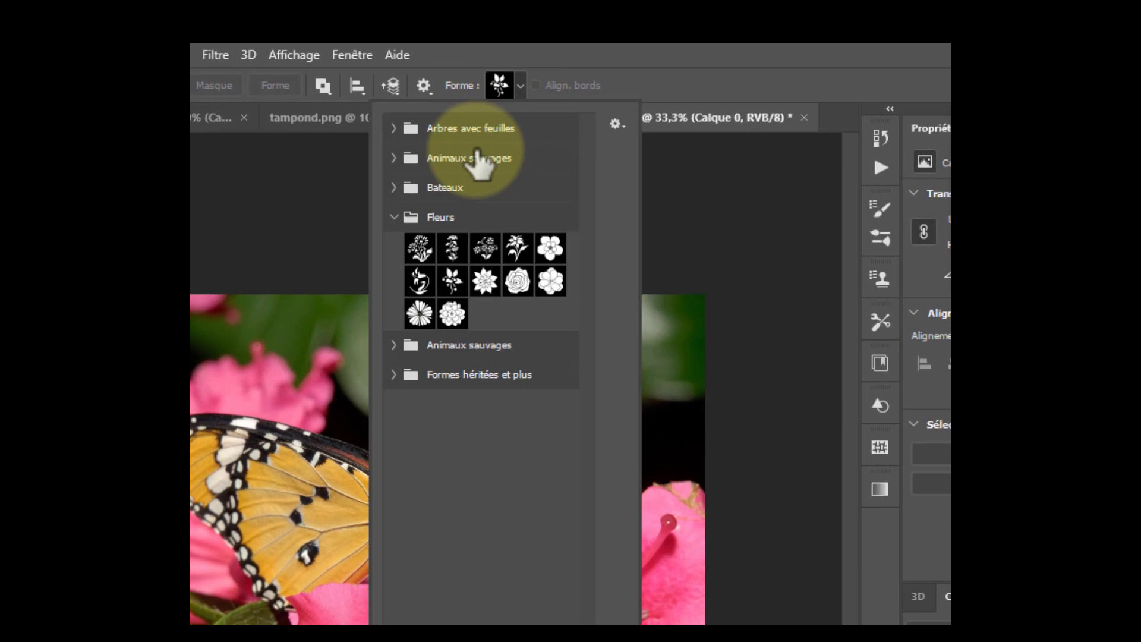
click(394, 217)
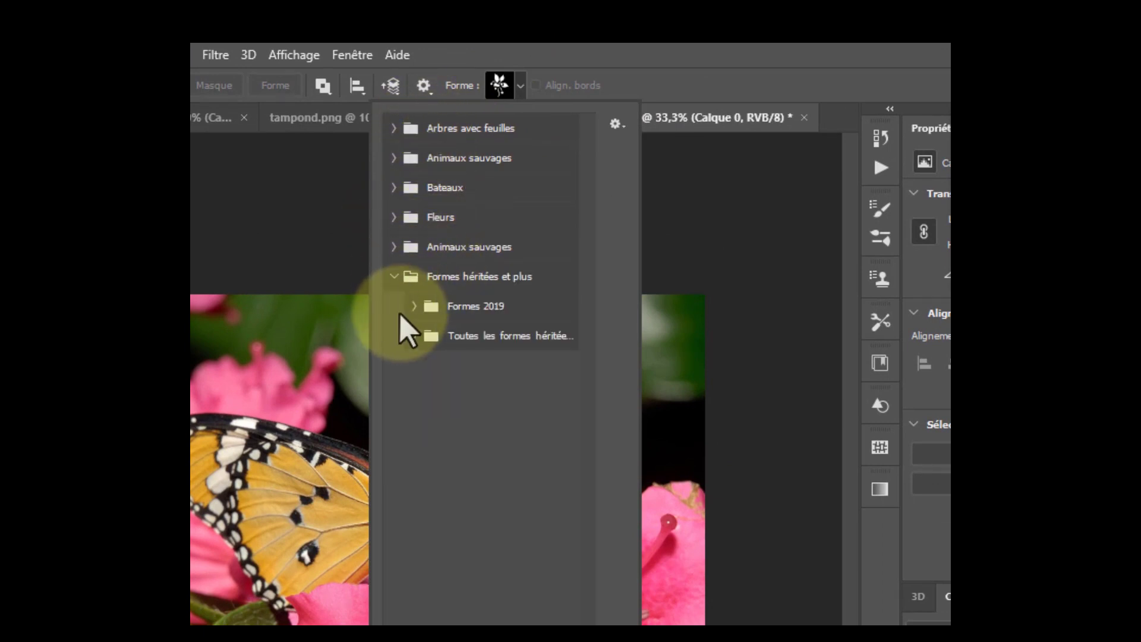
click(415, 306)
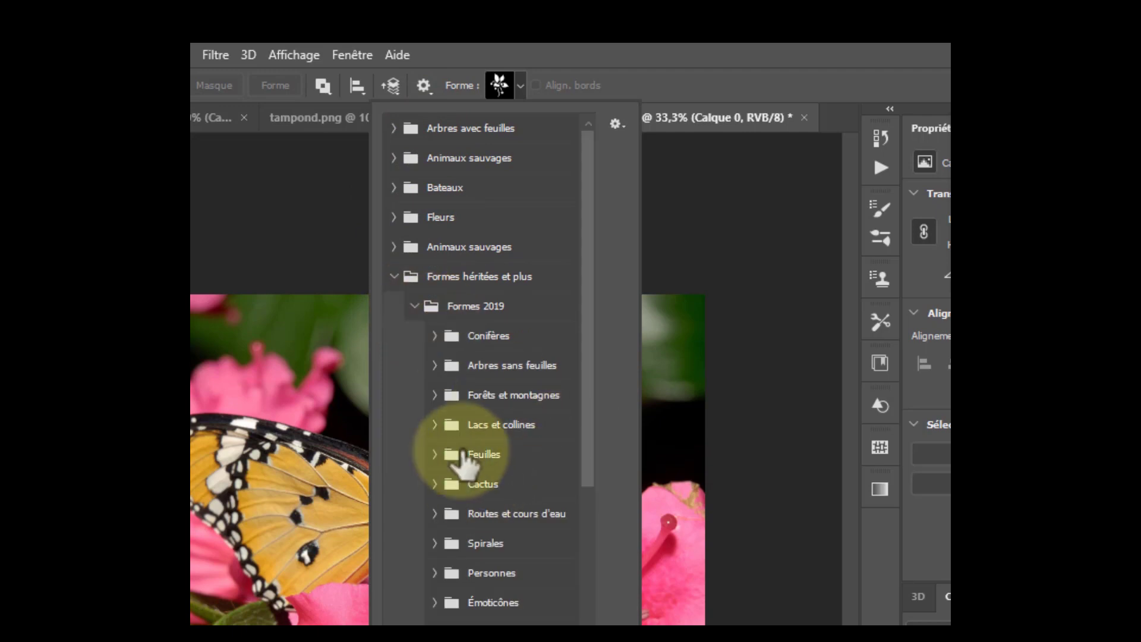
click(415, 307)
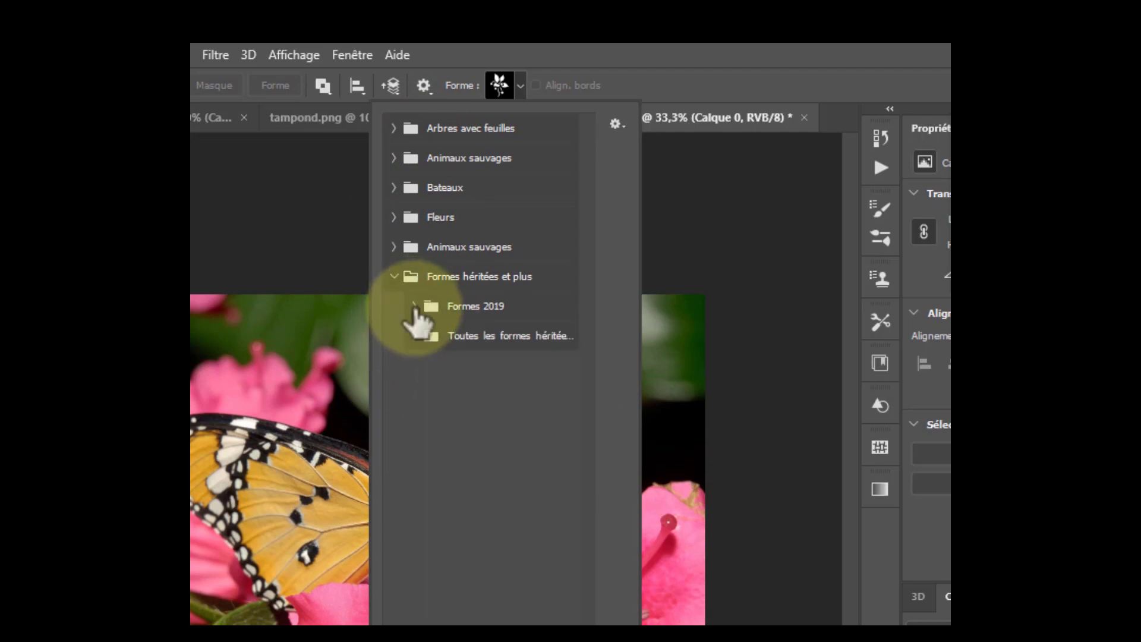
click(415, 336)
click(437, 394)
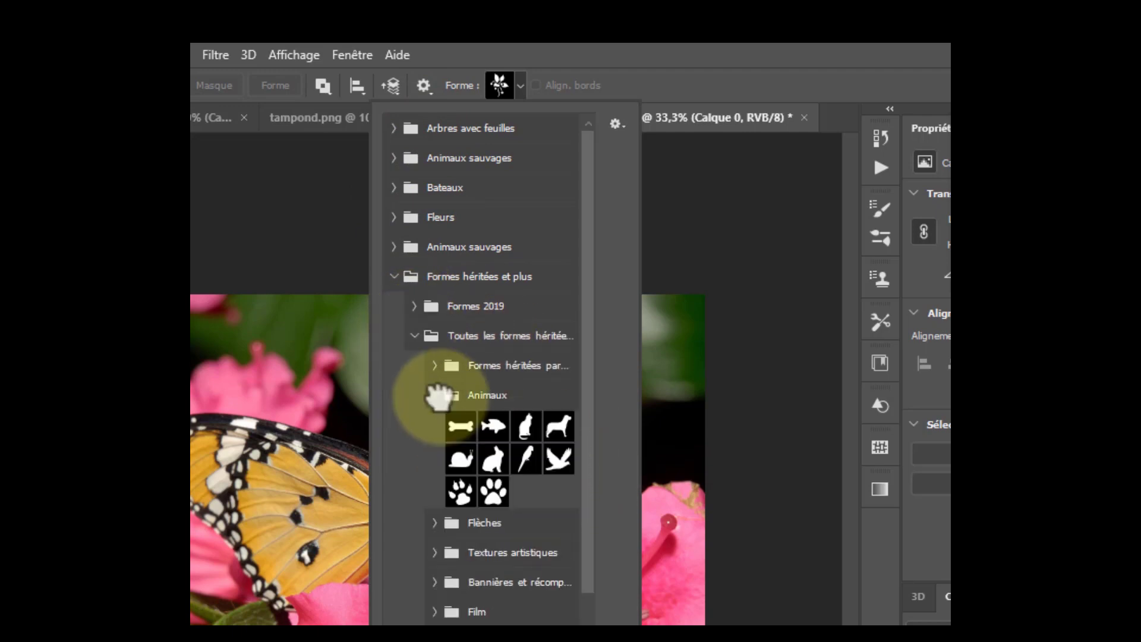
click(436, 395)
scroll(535, 545, down, 3)
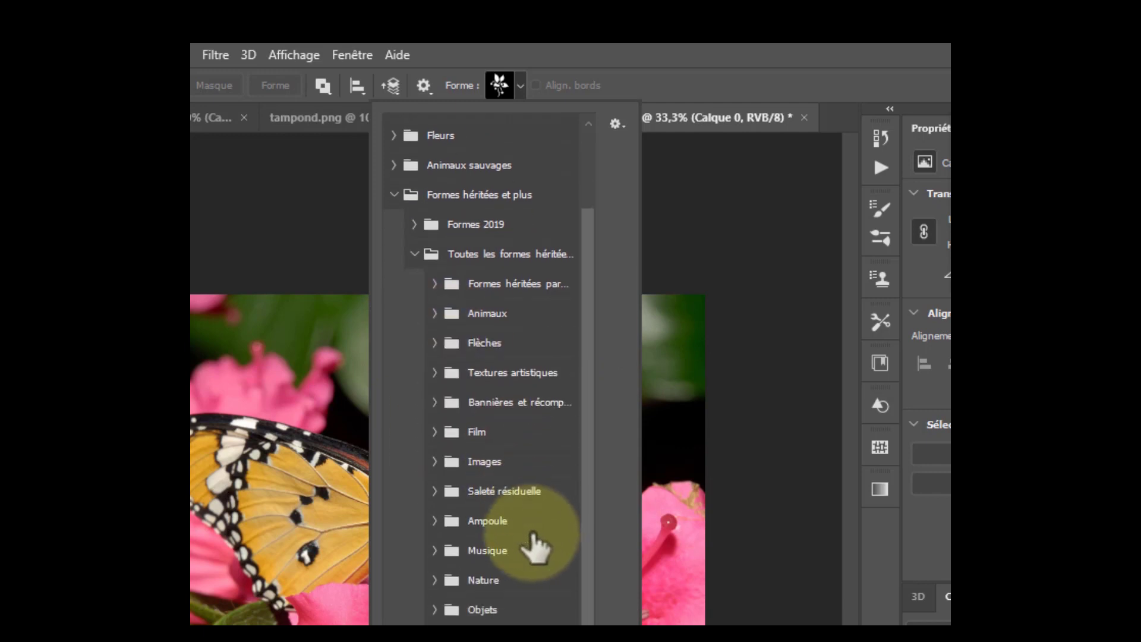
scroll(538, 550, up, 3)
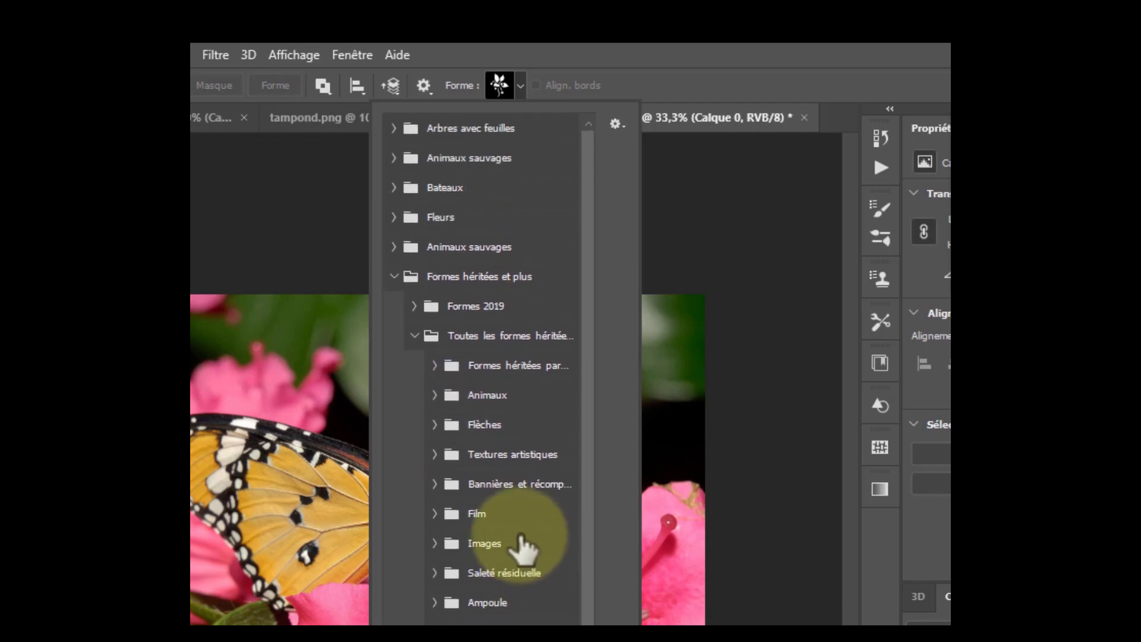
Expand the Fleurs, Animaux sauvages and Arbres avec feuilles shape groups, and choose the elephant as the custom shape
click(401, 221)
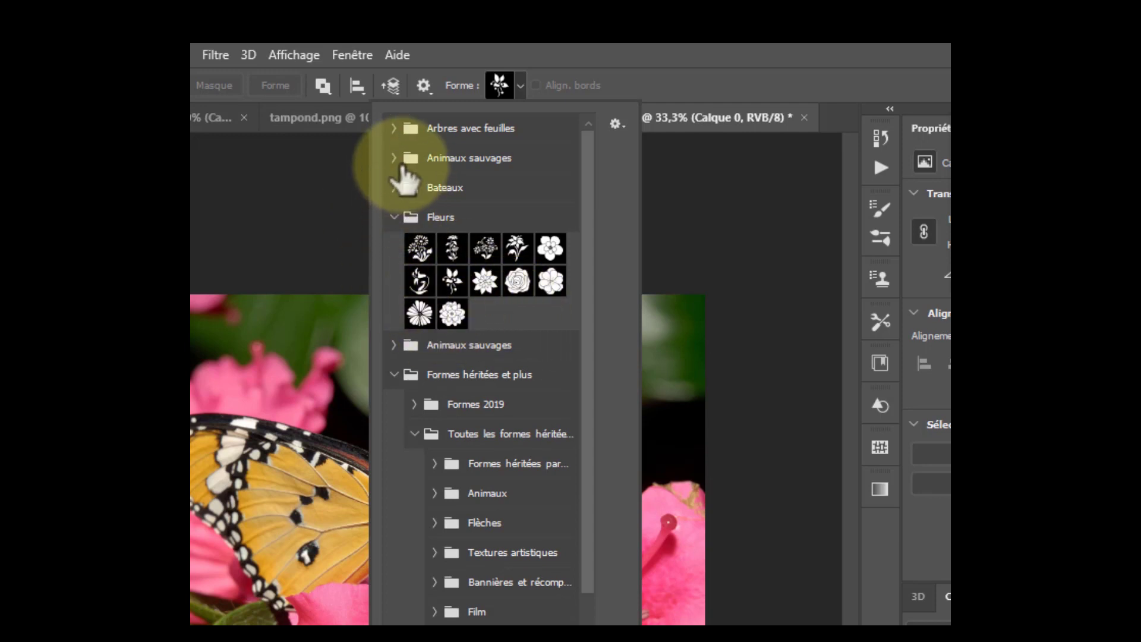
click(401, 159)
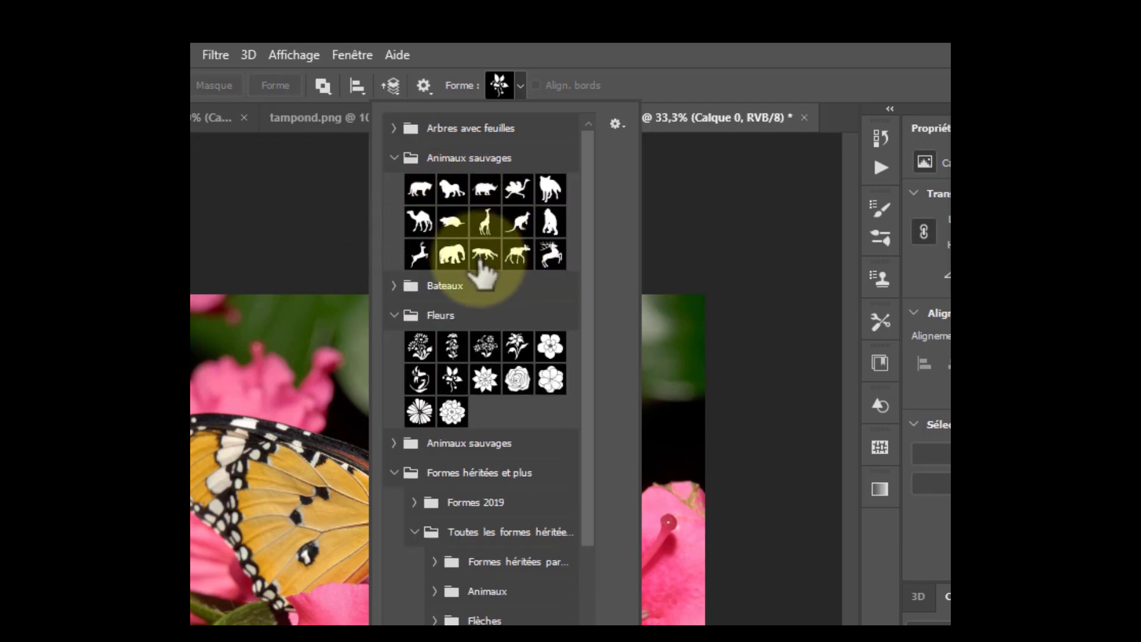
click(398, 128)
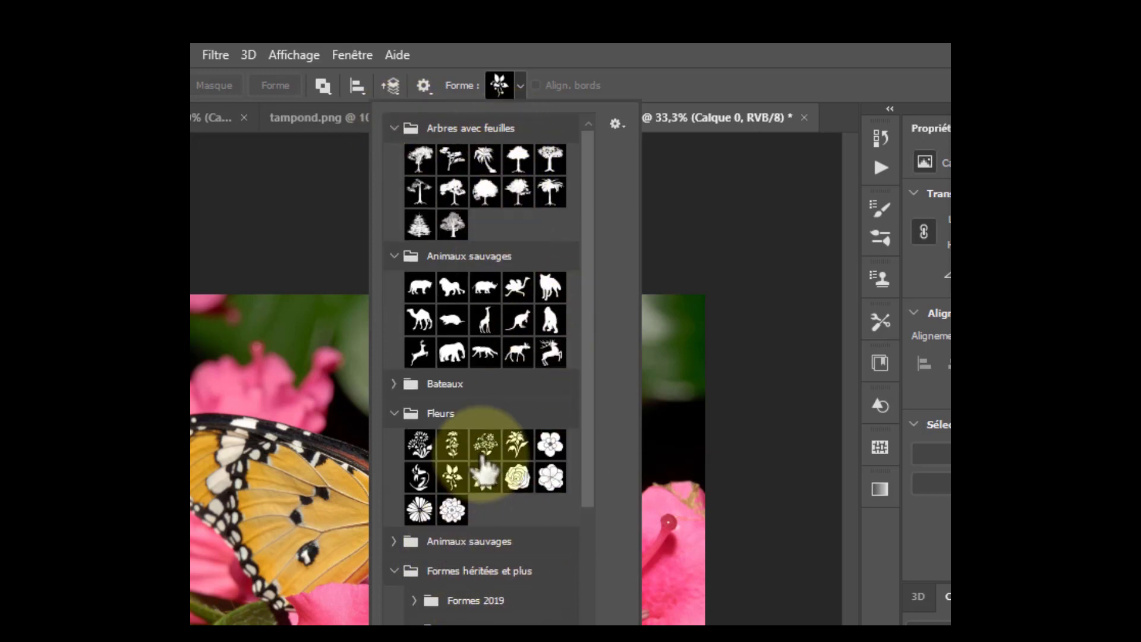
click(456, 355)
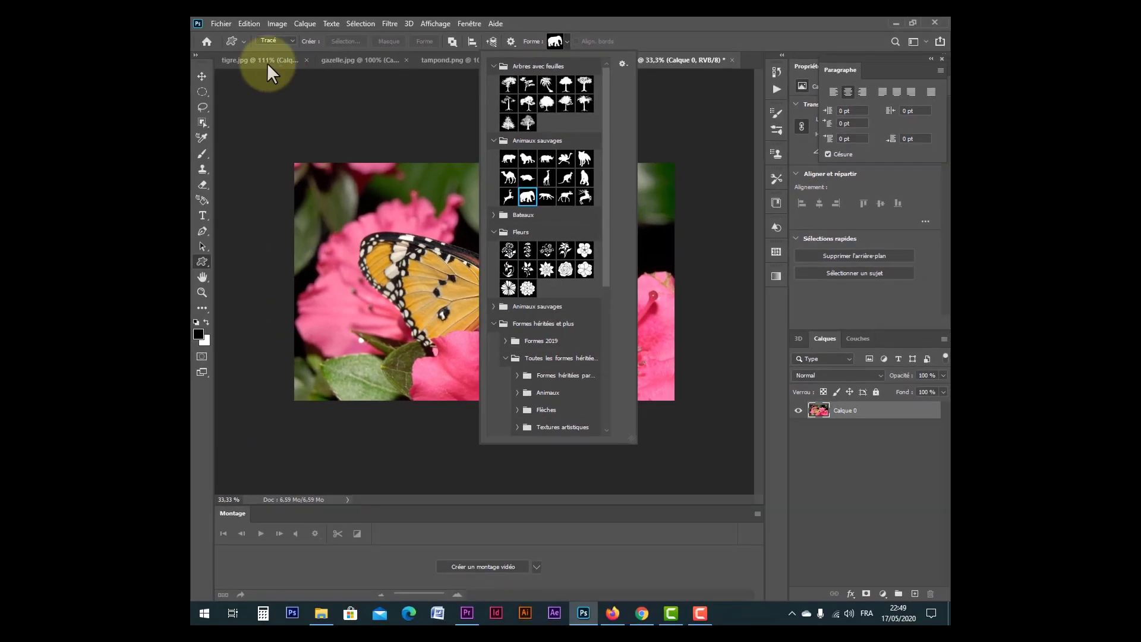
Compare the Custom Shape tool's drawing modes and set the mode to Forme
click(202, 262)
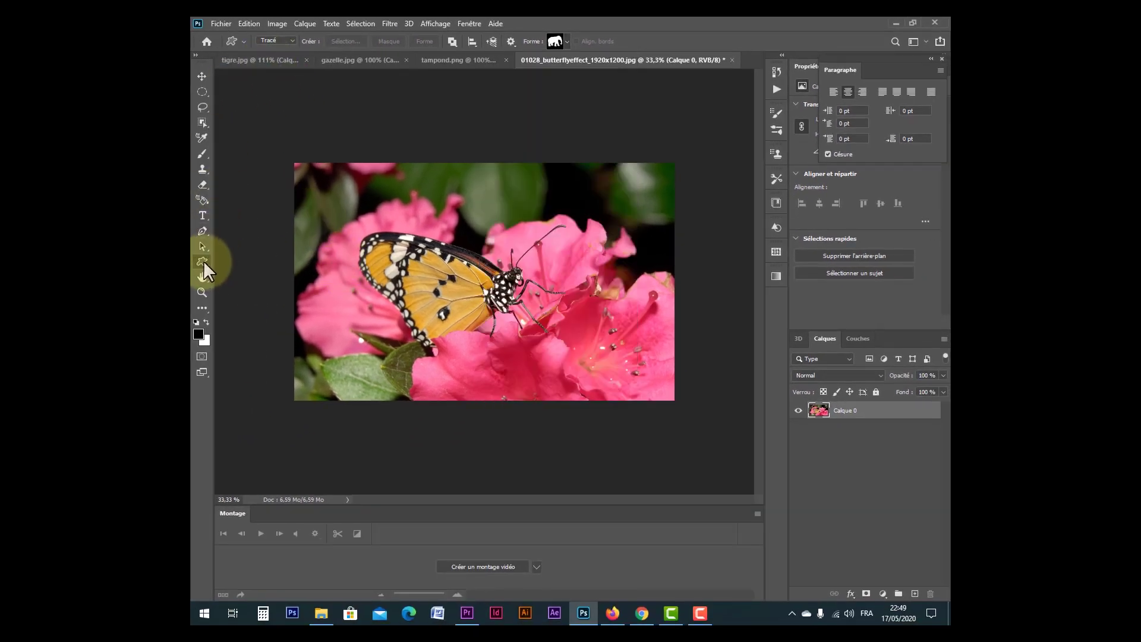
right_click(204, 260)
click(264, 316)
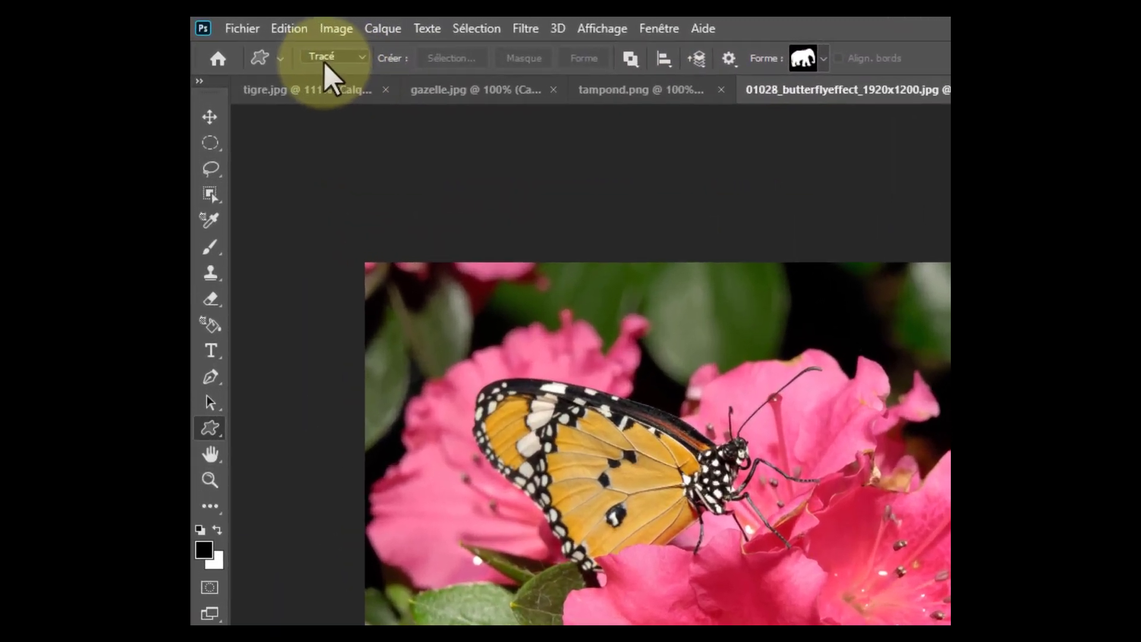
click(335, 60)
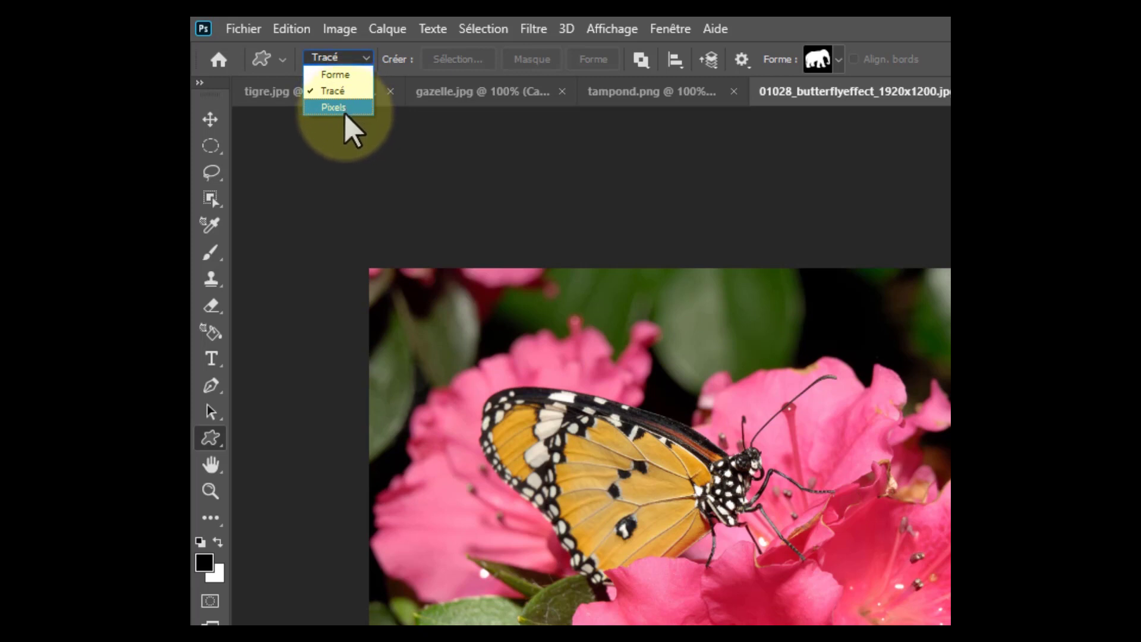
click(335, 74)
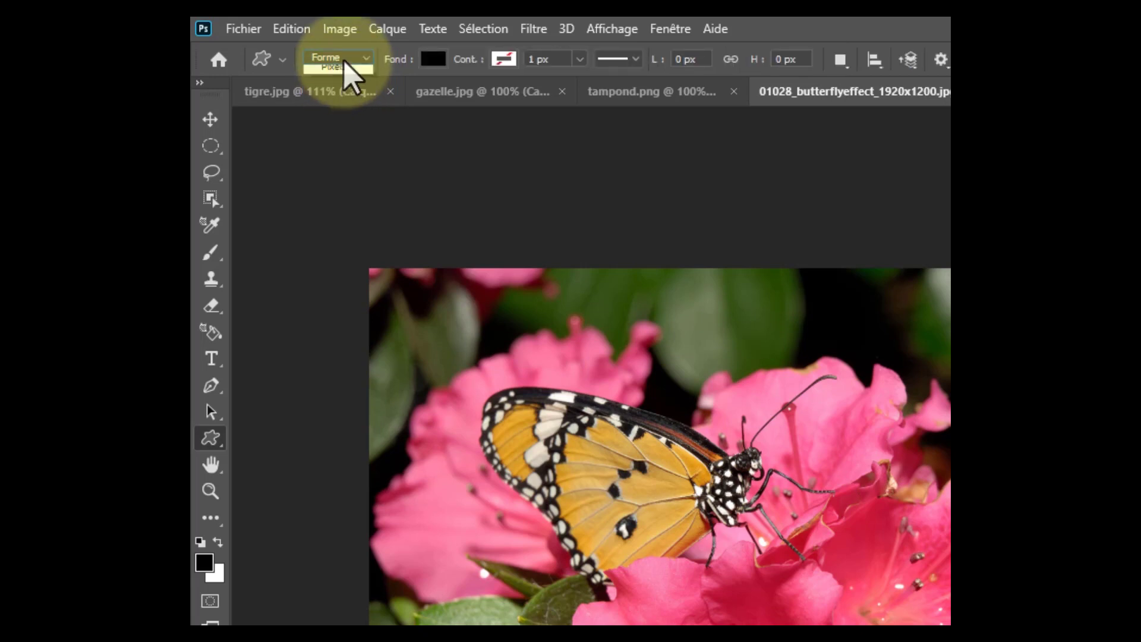
click(344, 59)
click(347, 90)
click(349, 59)
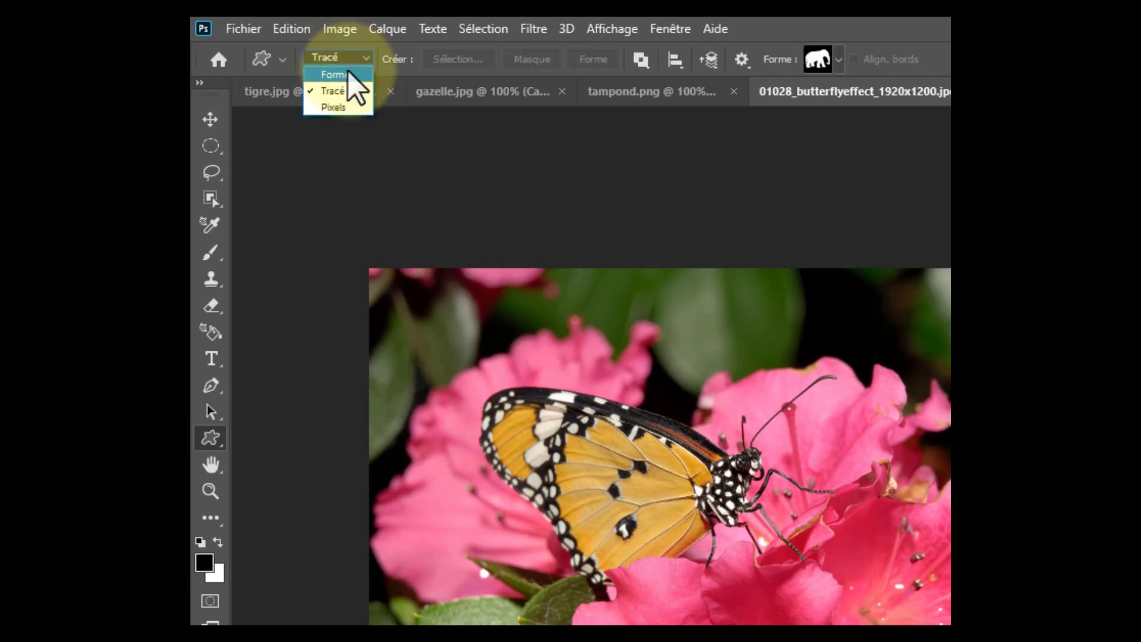
click(349, 74)
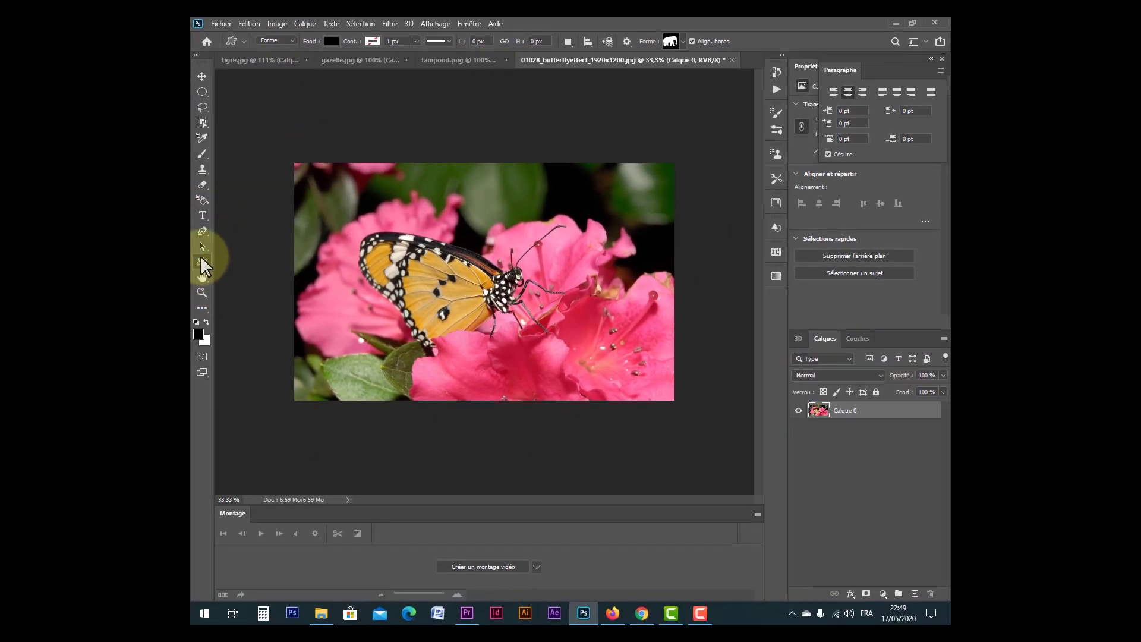
right_click(202, 260)
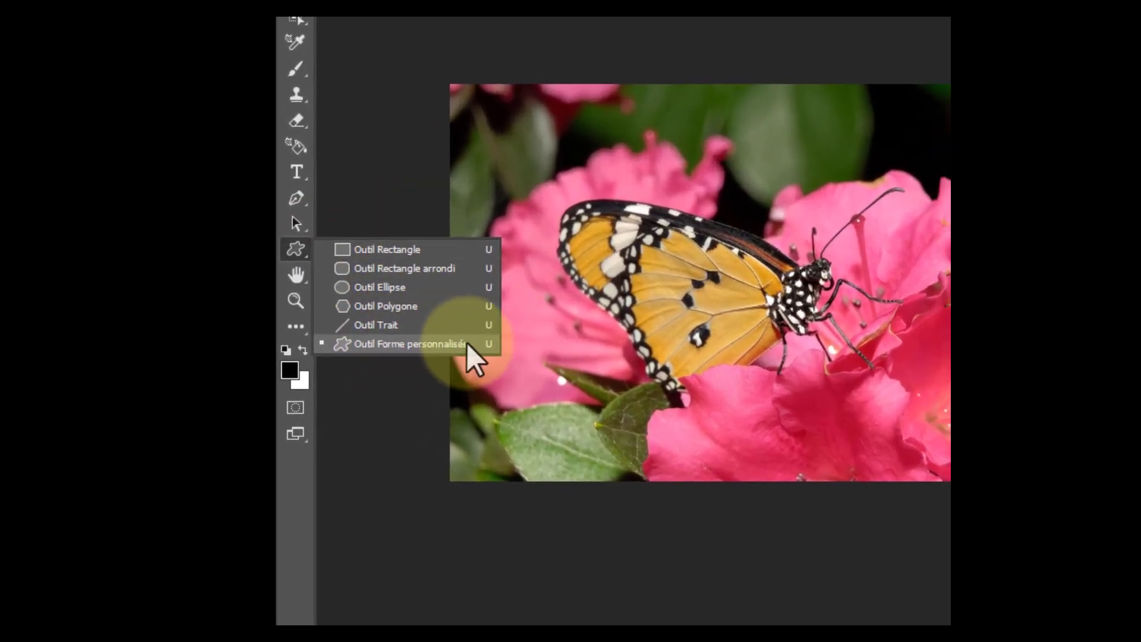
click(467, 344)
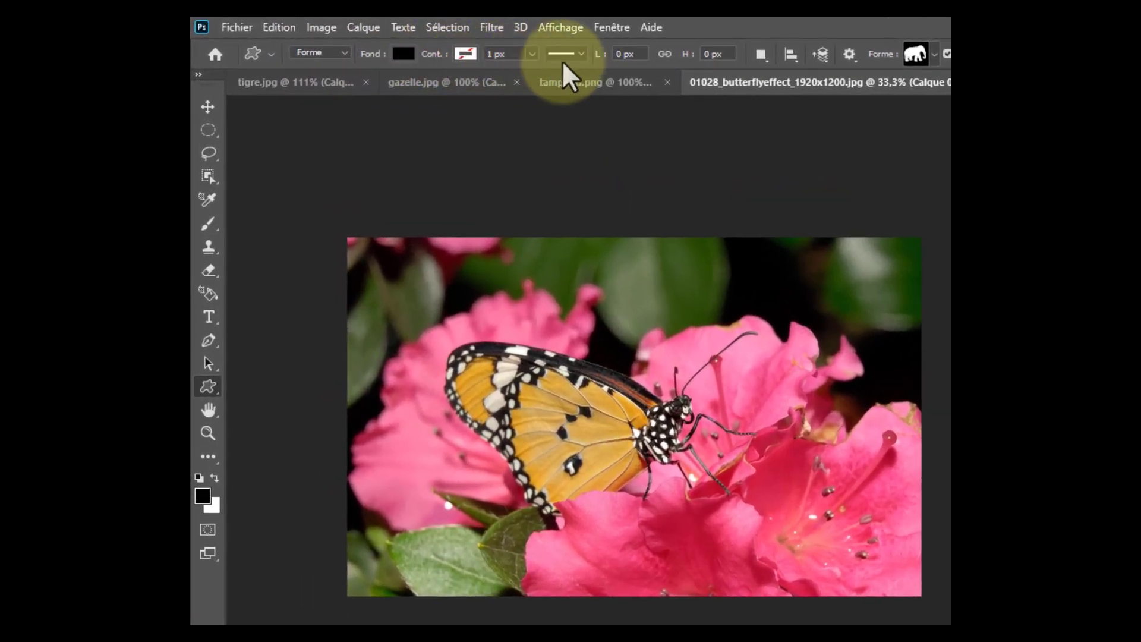
click(581, 59)
click(579, 55)
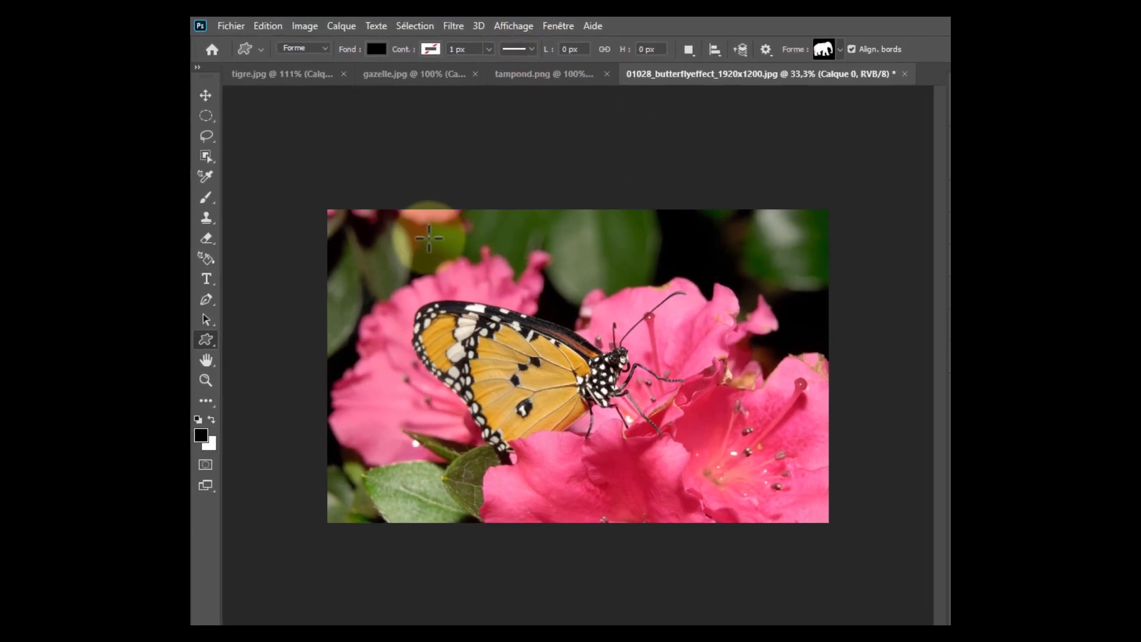
Draw a black elephant shape about 1314 by 939 px over the butterfly and shift it slightly left with the Move tool
drag(464, 267, 858, 588)
drag(633, 396, 631, 370)
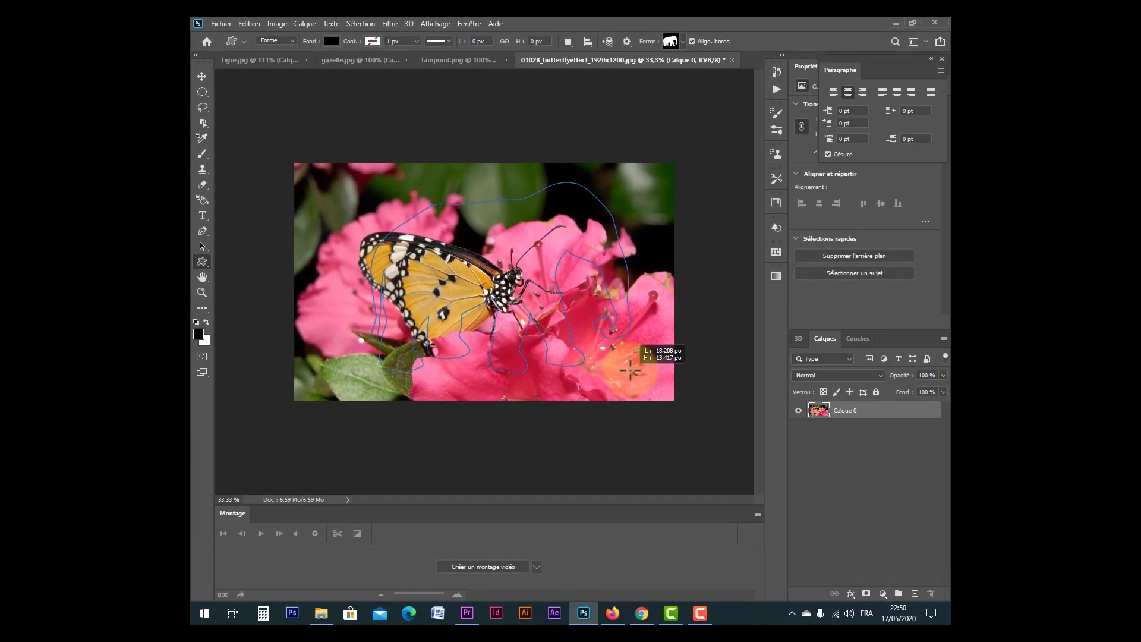
click(202, 76)
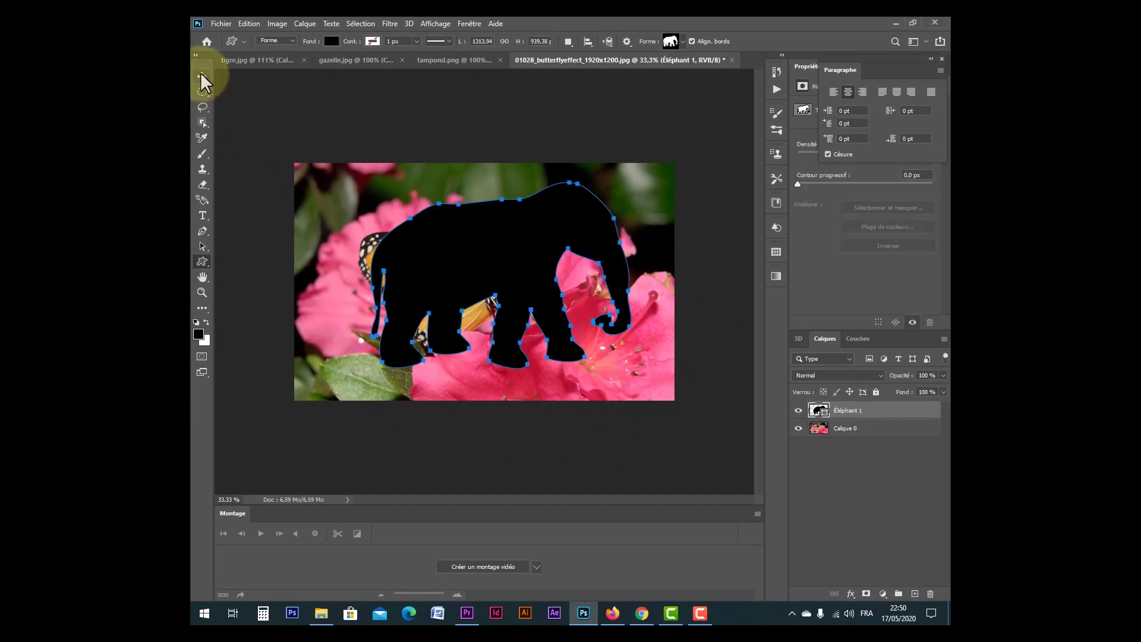
drag(467, 242, 439, 254)
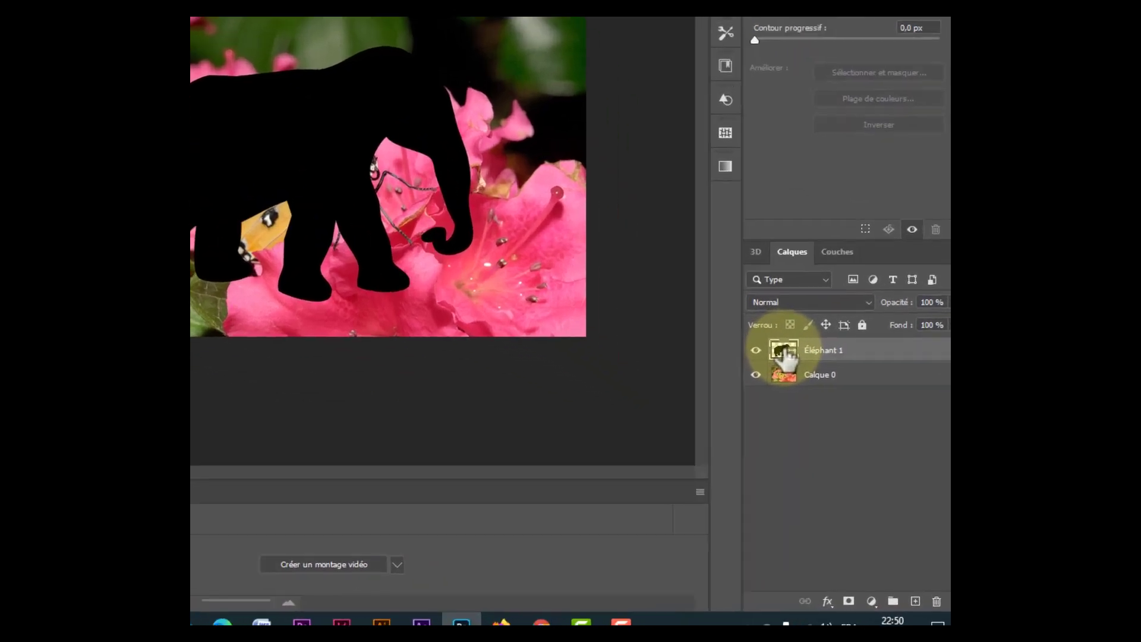
Recolour the elephant shape's solid fill to bright green and reposition it over the butterfly photo
double_click(819, 411)
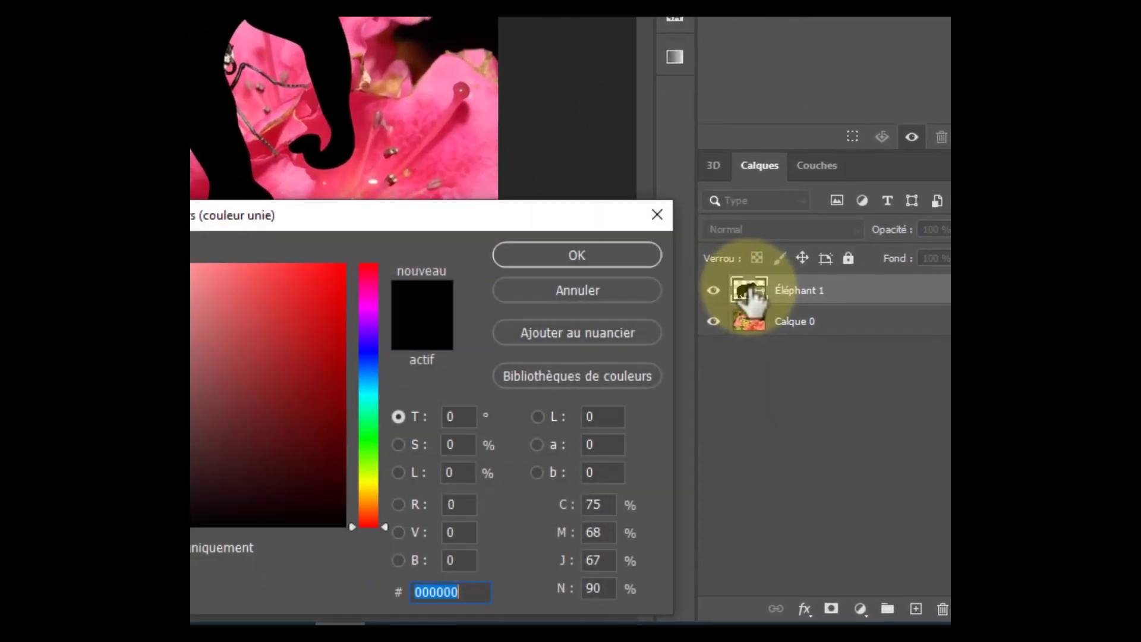
click(559, 412)
click(297, 347)
drag(368, 396, 426, 412)
click(309, 450)
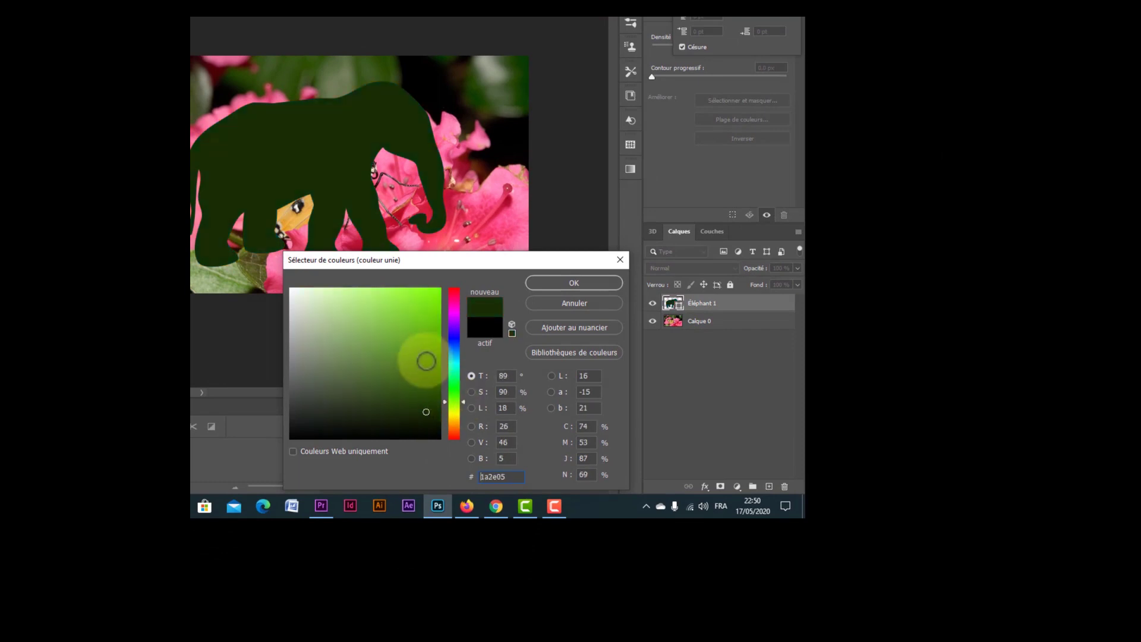
drag(426, 361, 442, 290)
click(574, 283)
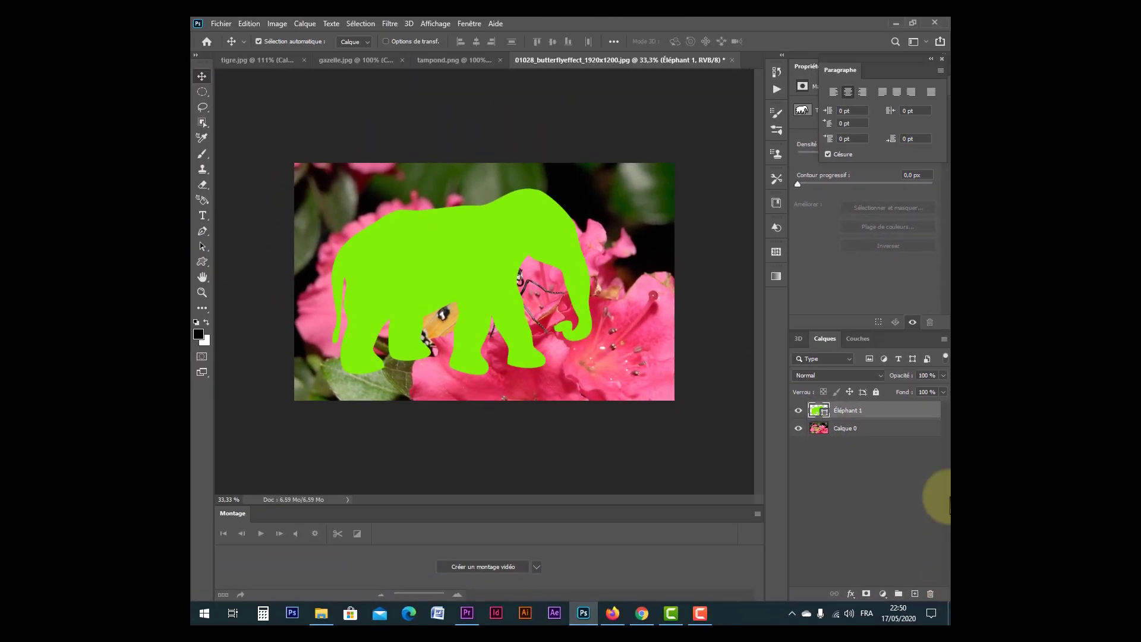
drag(461, 301, 550, 365)
drag(500, 291, 476, 274)
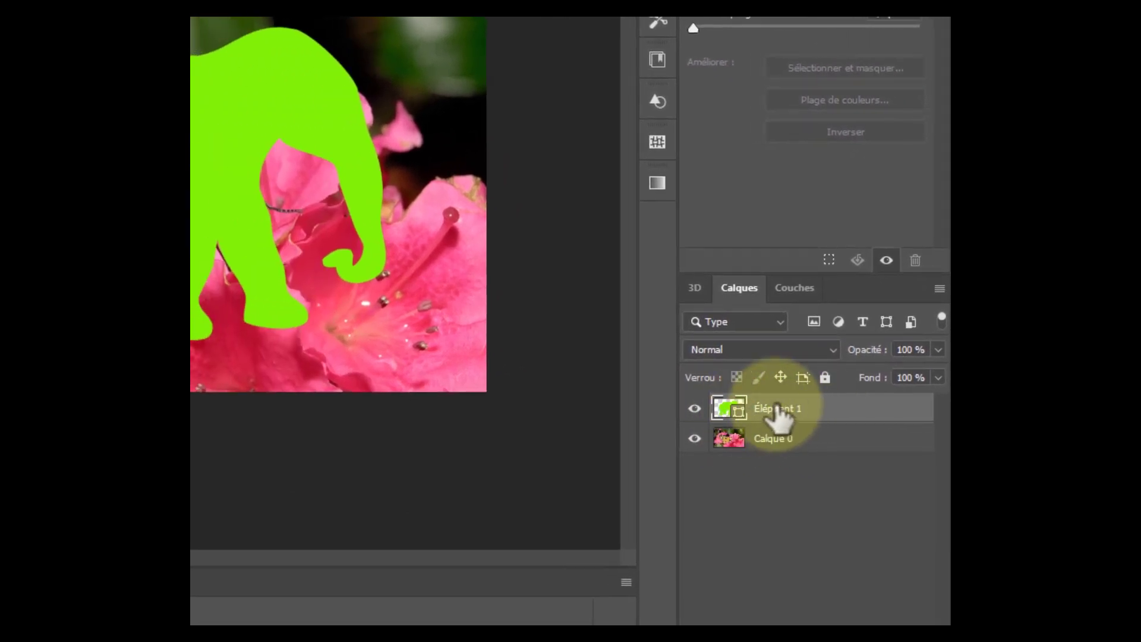
Place the Éléphant 1 layer beneath Calque 0 and toggle the photo's visibility to reveal the elephant underneath
drag(811, 410, 802, 468)
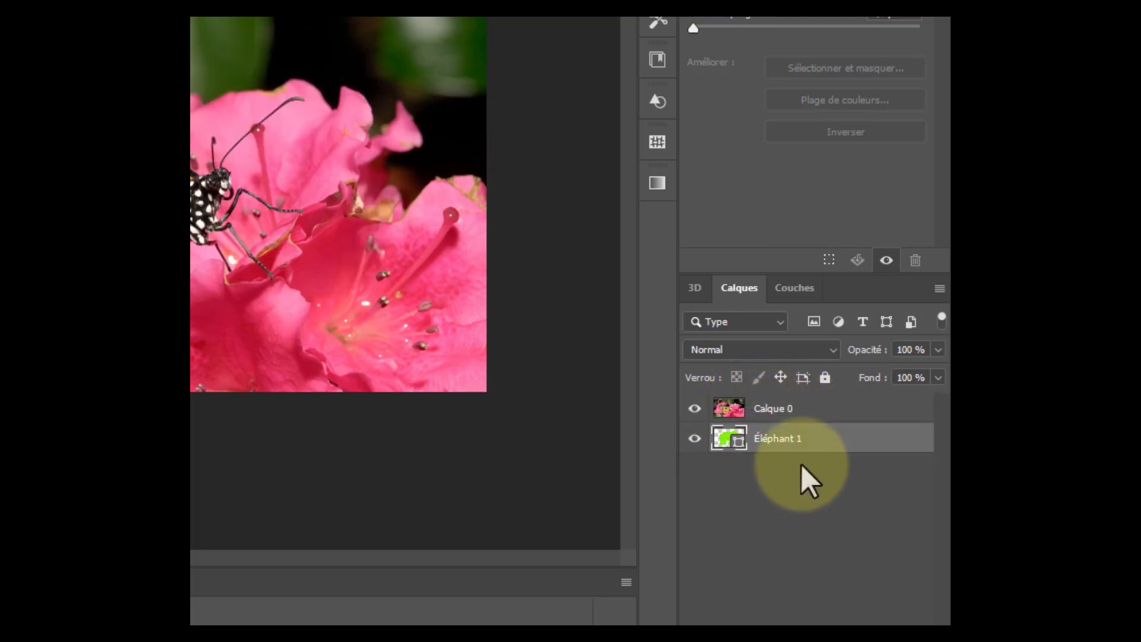
click(800, 410)
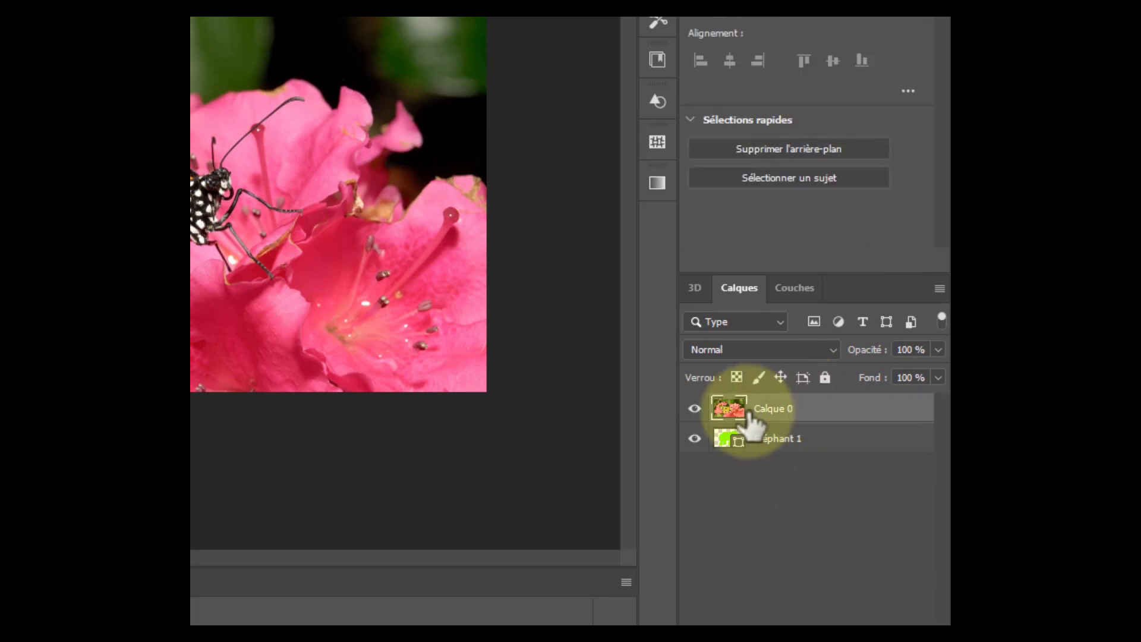
click(694, 409)
click(695, 409)
click(695, 409)
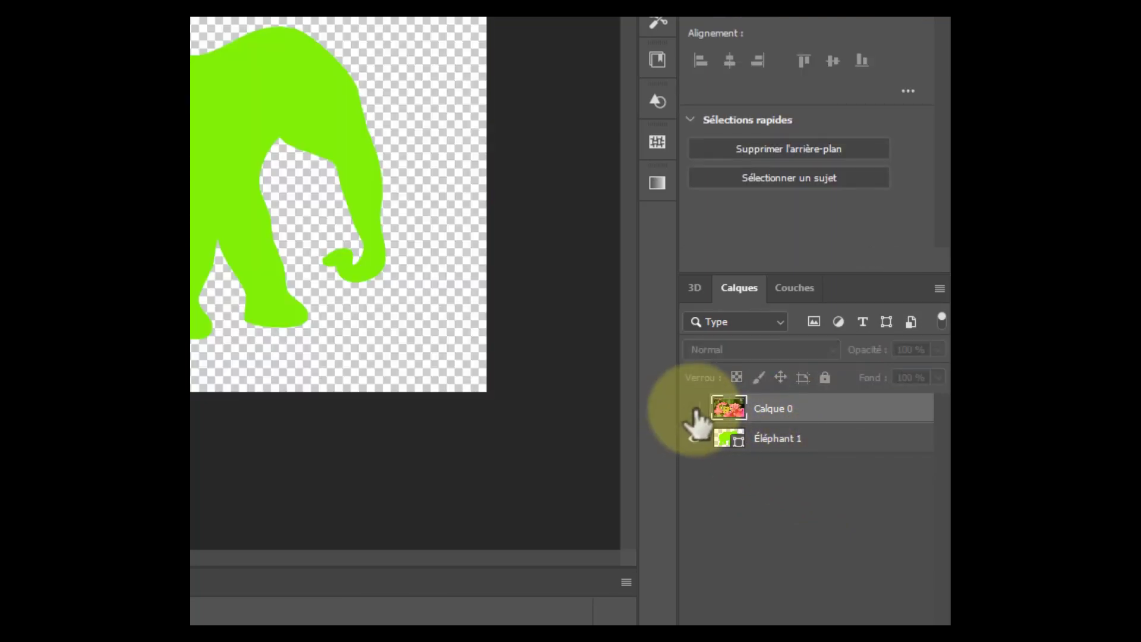
click(694, 409)
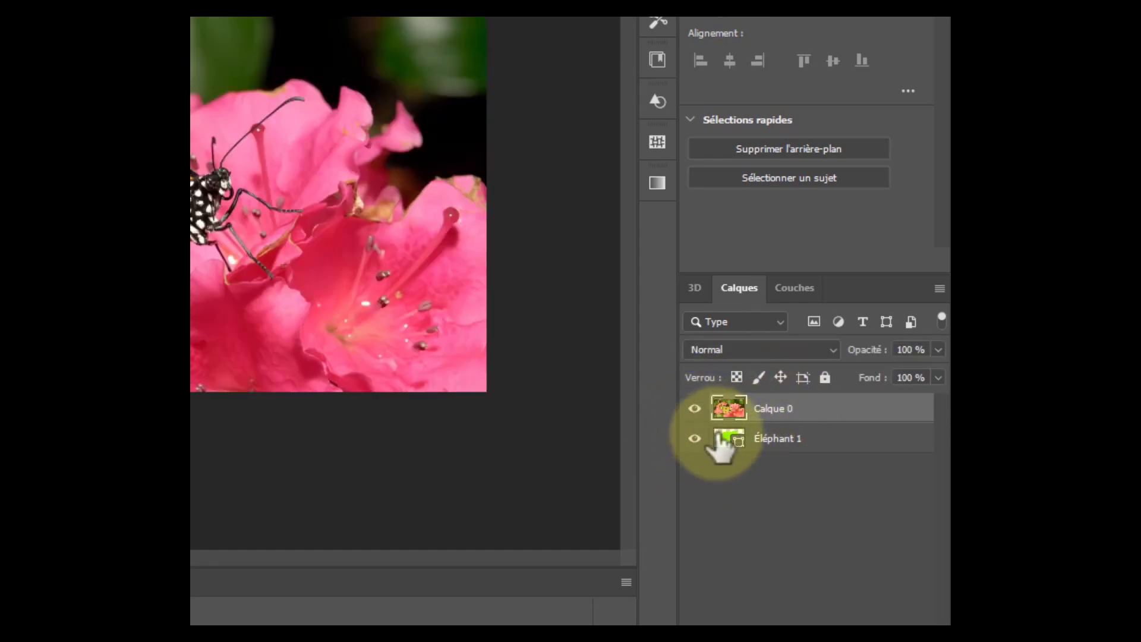
Bring Éléphant 1 above Calque 0, return it below, and toggle layer visibility to compare the stacking orders
drag(728, 449, 731, 412)
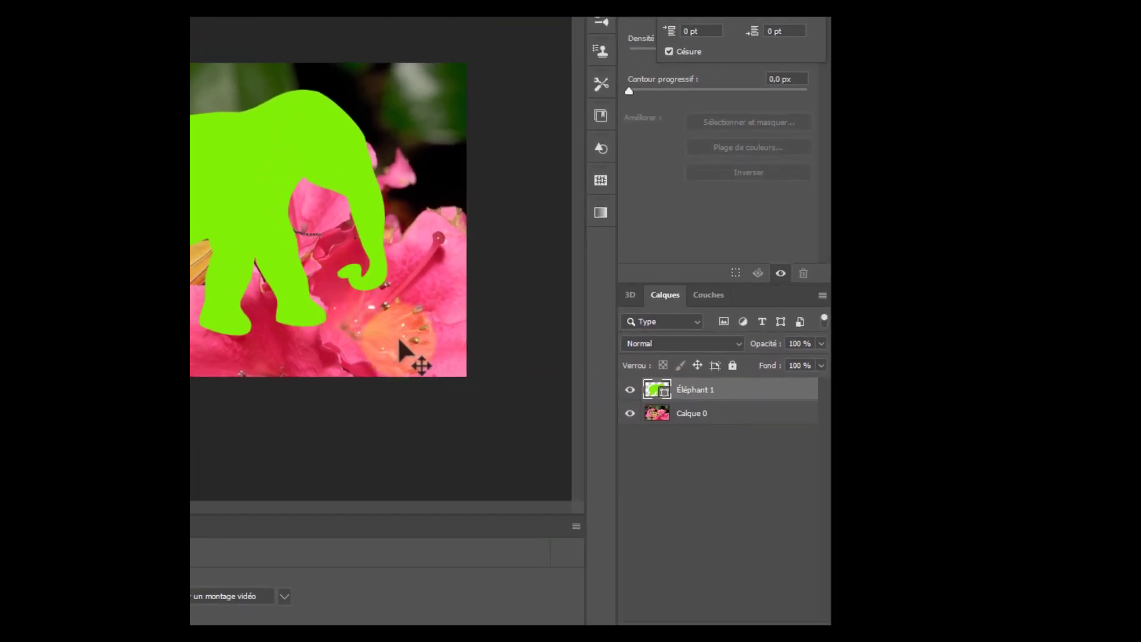
drag(654, 388, 676, 461)
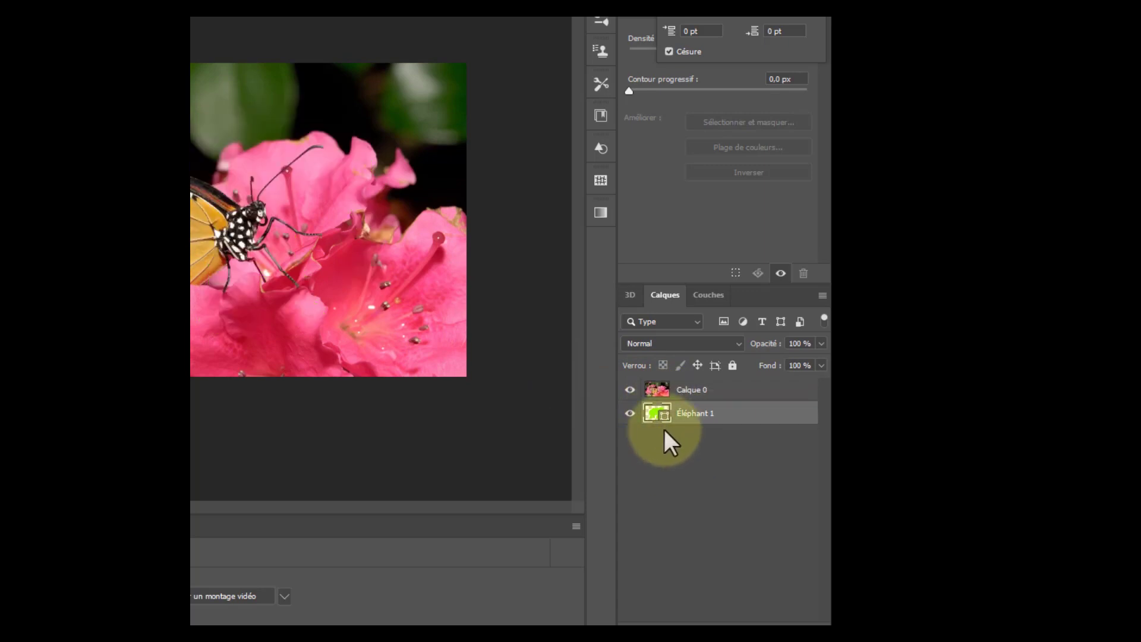
click(631, 414)
click(631, 390)
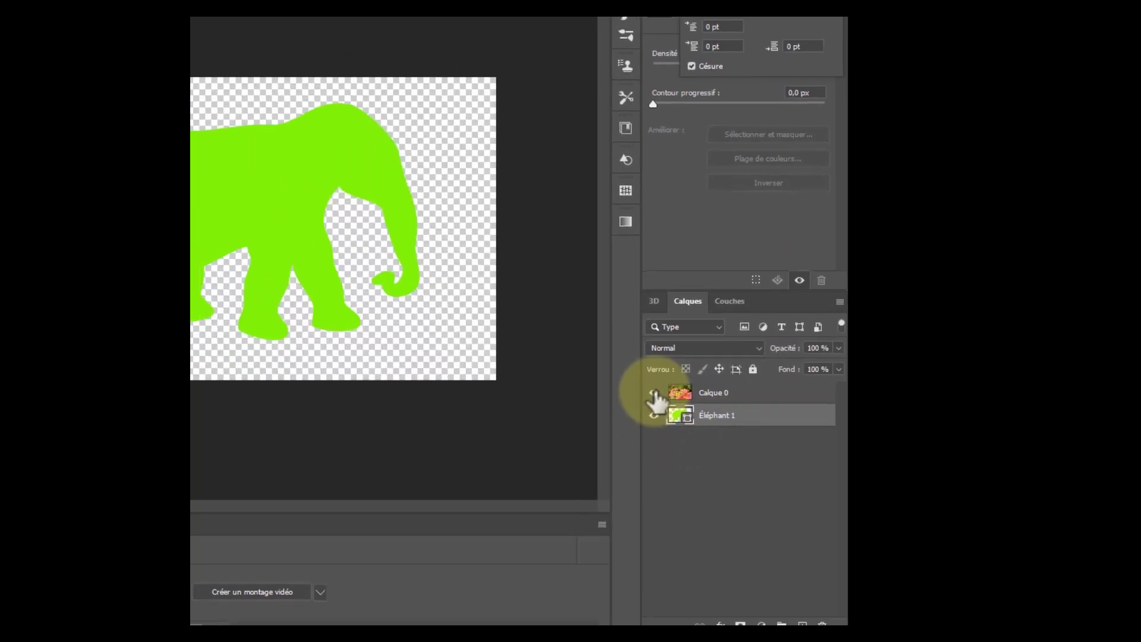
click(631, 390)
click(694, 461)
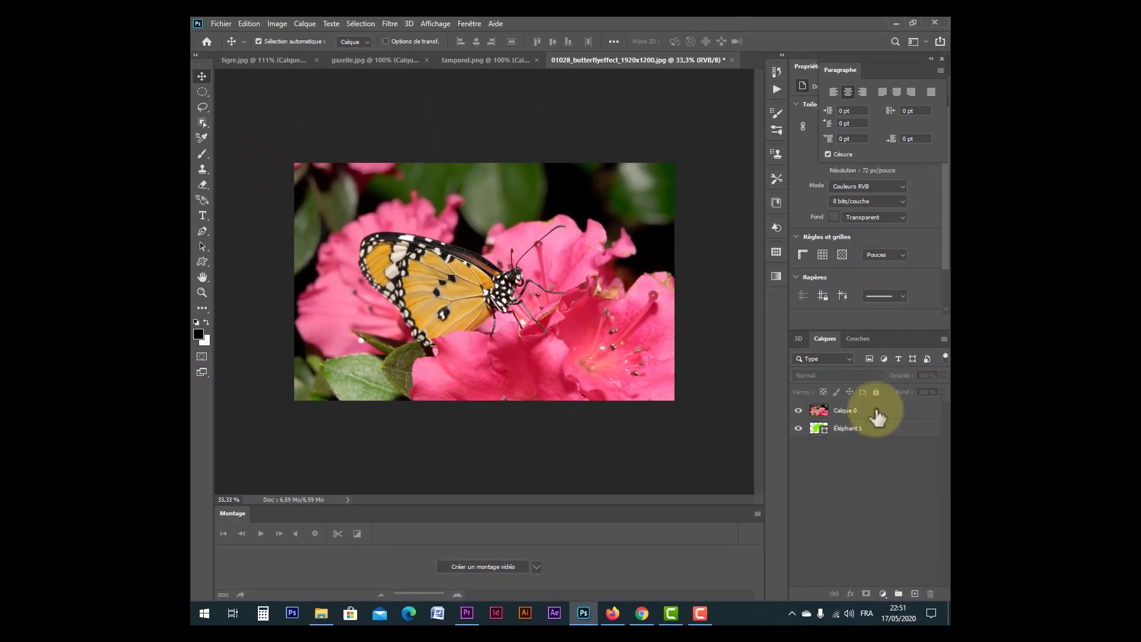
Clip Calque 0 to the elephant shape with a clipping mask and reposition the butterfly photo inside it
click(878, 416)
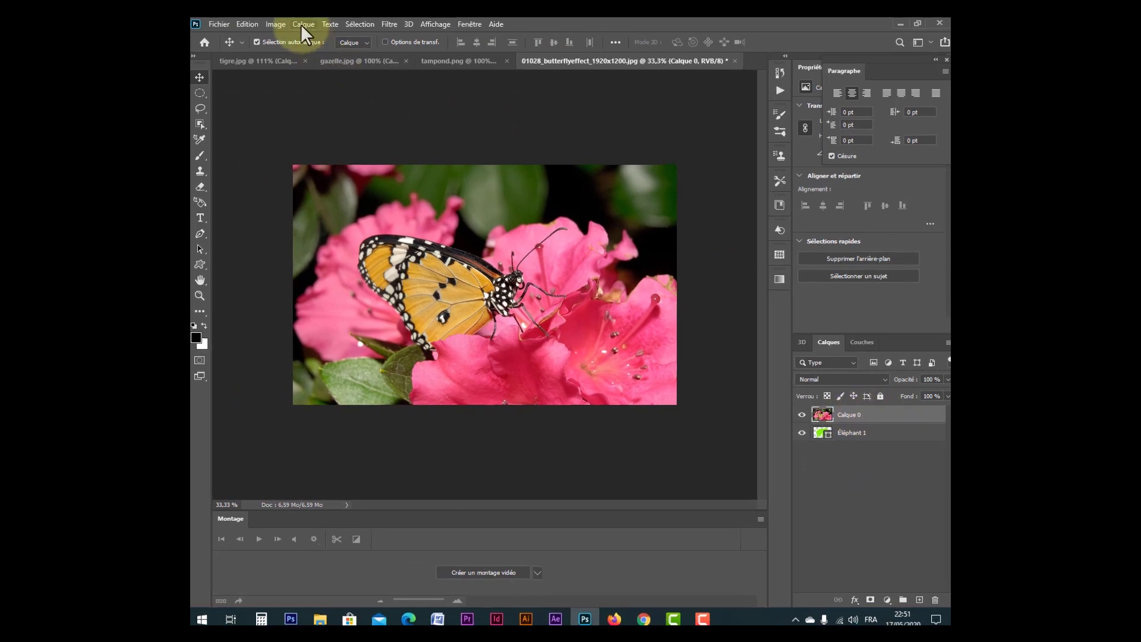
click(302, 23)
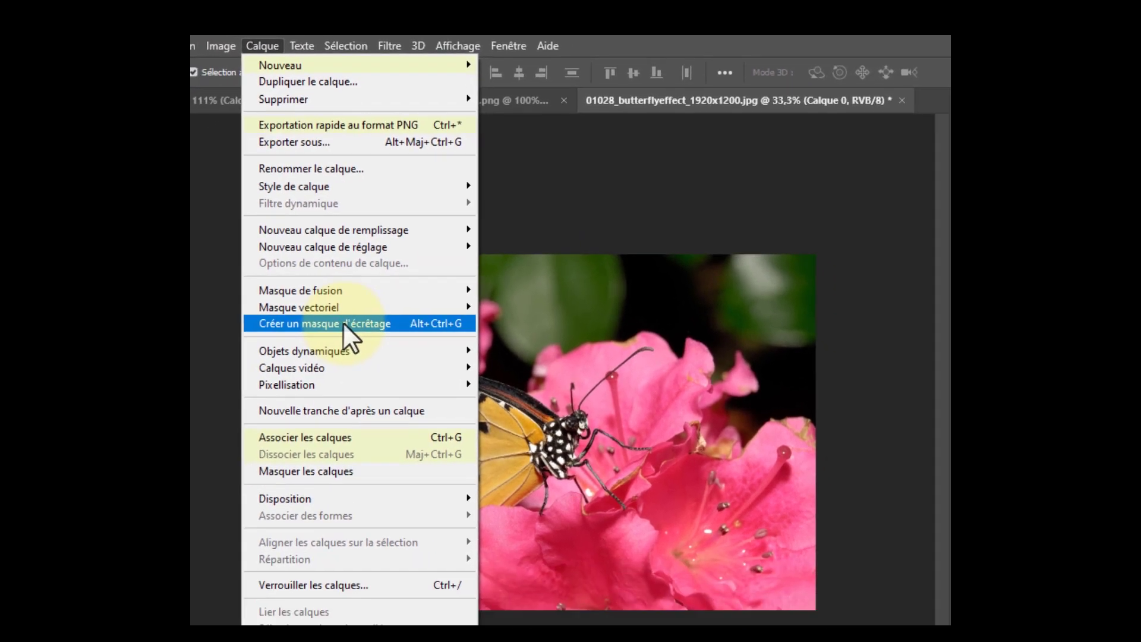
click(336, 364)
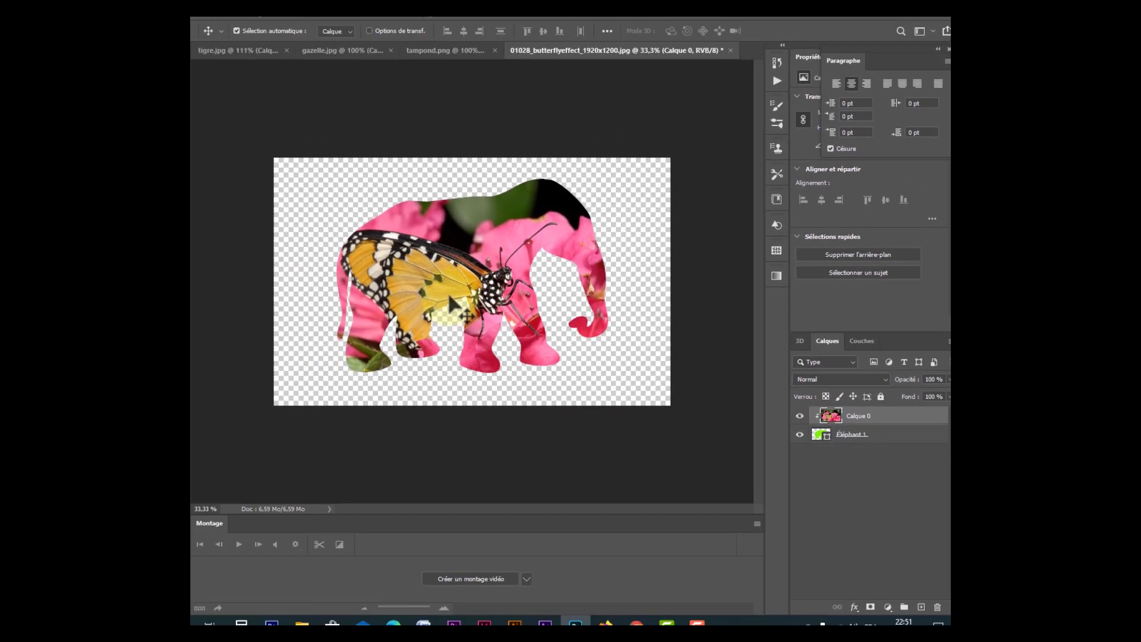
drag(306, 290, 324, 281)
drag(497, 299, 527, 267)
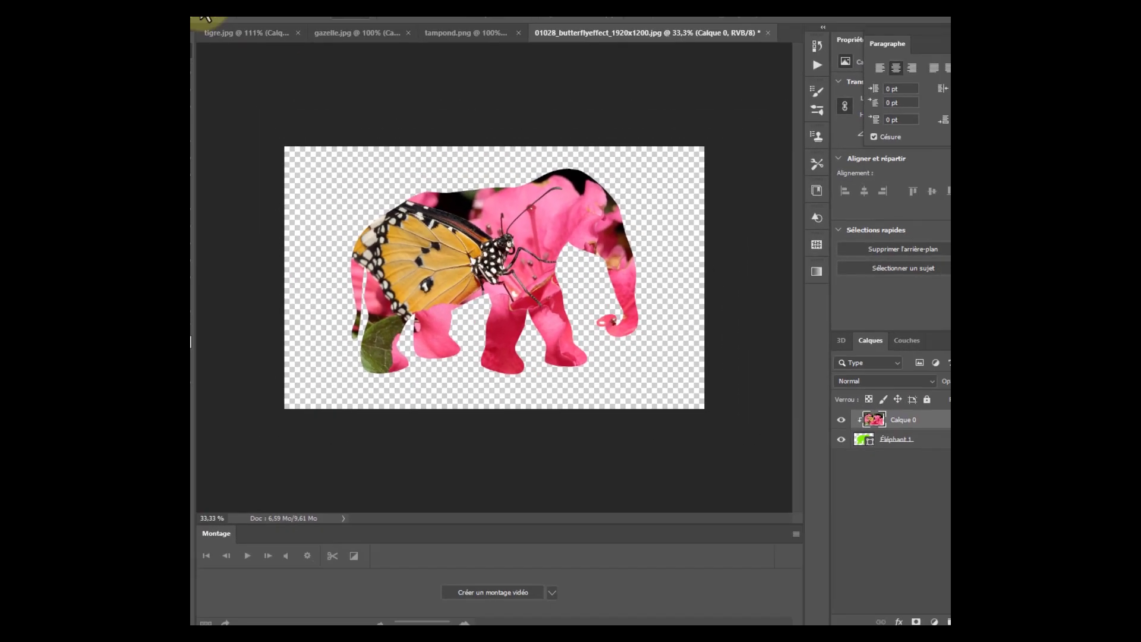
Restore the butterfly image to its single-layer state without the elephant and reactivate the Custom Shape tool
click(221, 24)
click(350, 178)
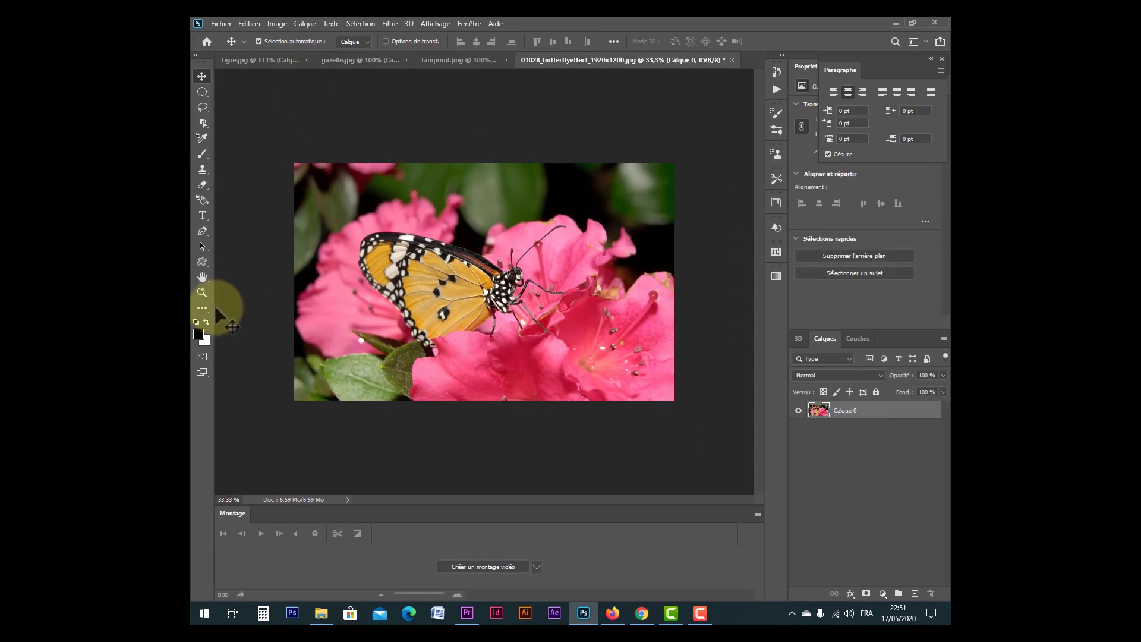
right_click(205, 262)
click(256, 318)
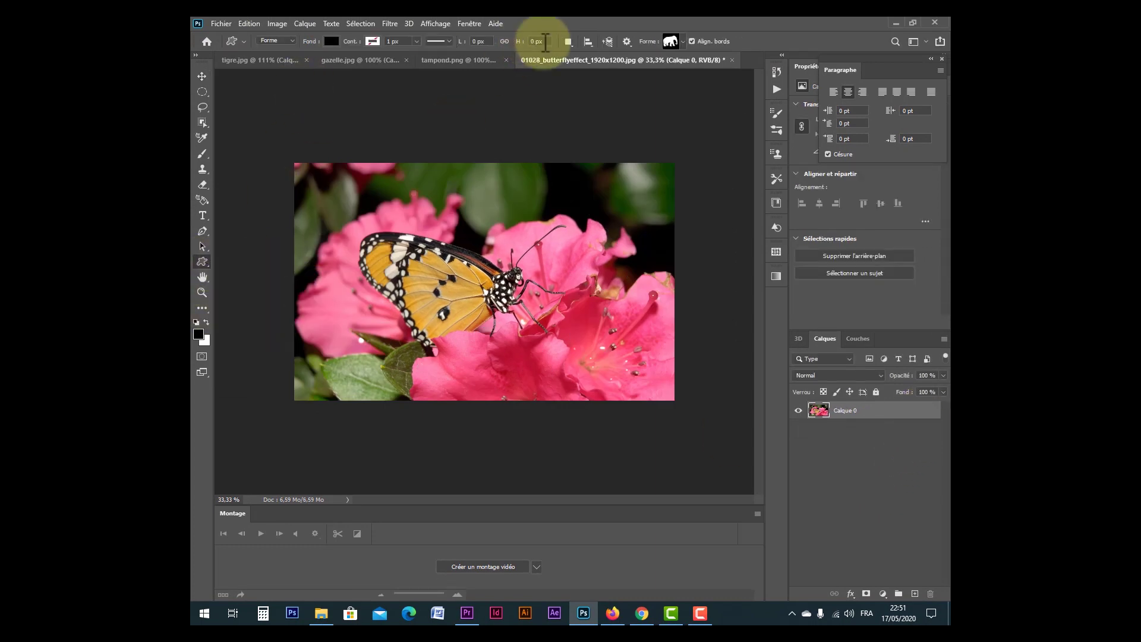
Choose the pointed-petal flower from the Fleurs shapes and draw it about 1308 by 951 px over the butterfly
click(680, 41)
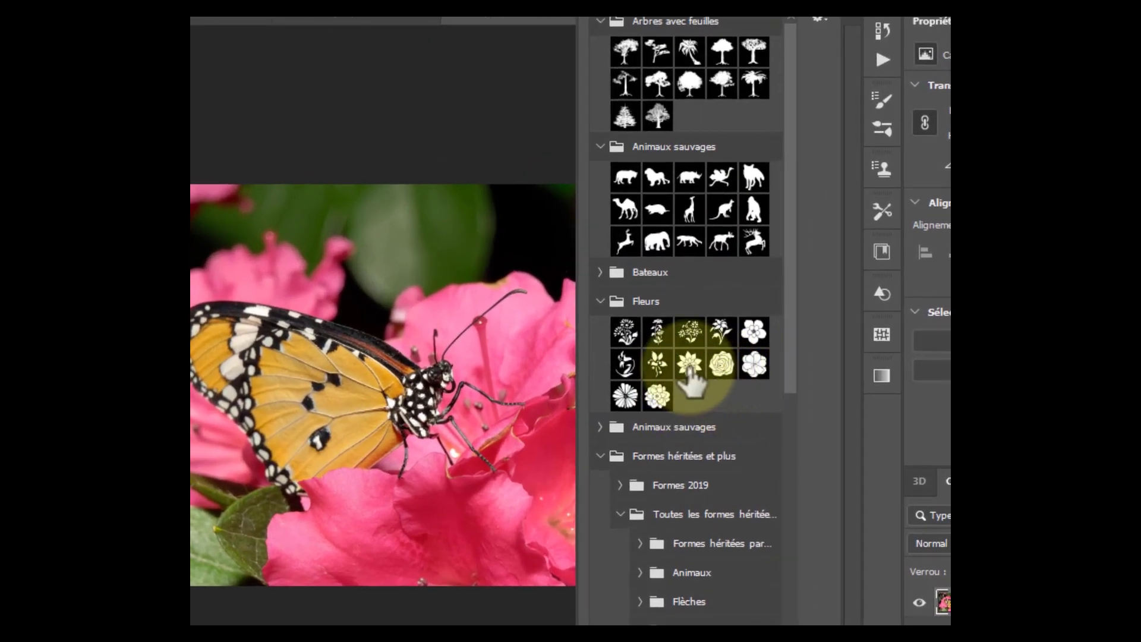
click(690, 367)
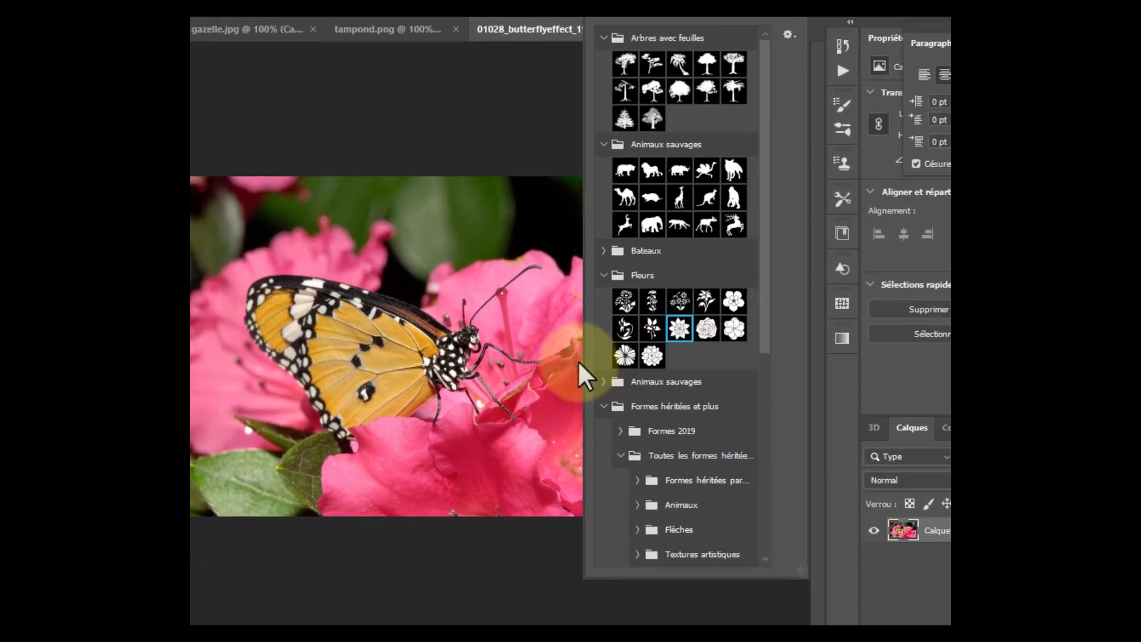
mouse_move(238, 230)
mouse_down()
mouse_move(390, 389)
mouse_move(630, 538)
mouse_up()
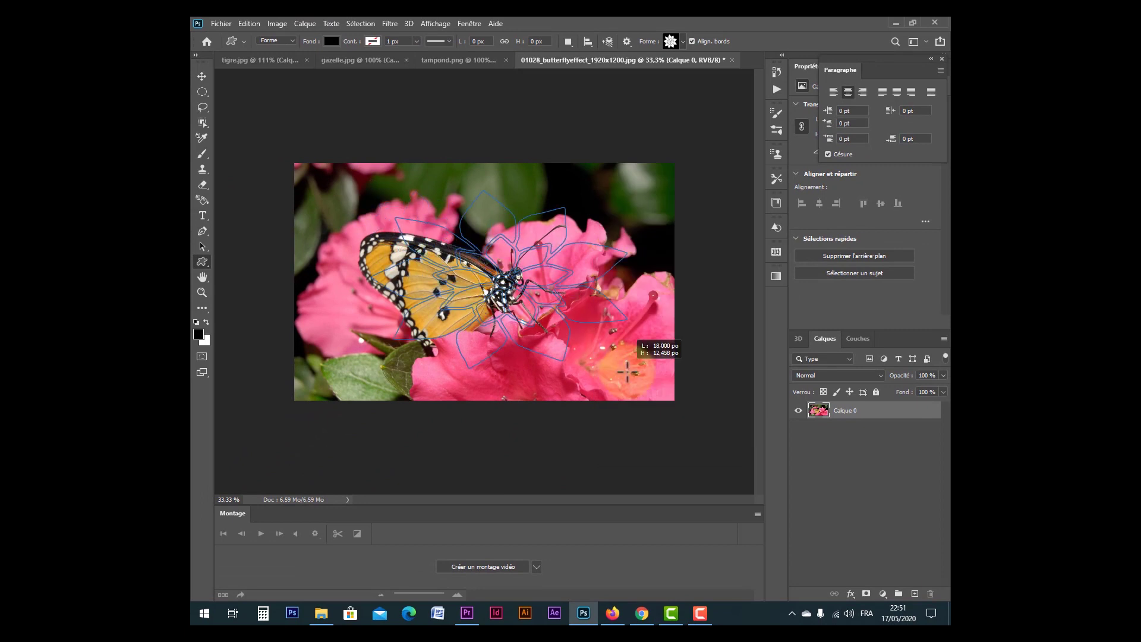
drag(628, 372, 629, 375)
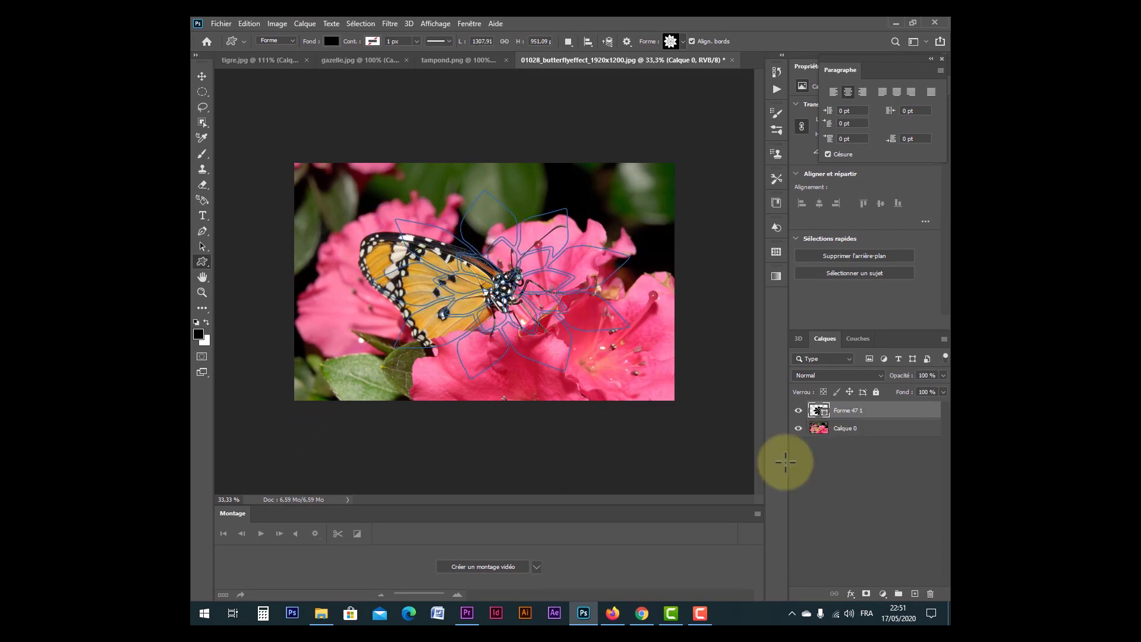
Set the flower shape's solid fill to bright green, RGB 10, 234, 26
click(825, 433)
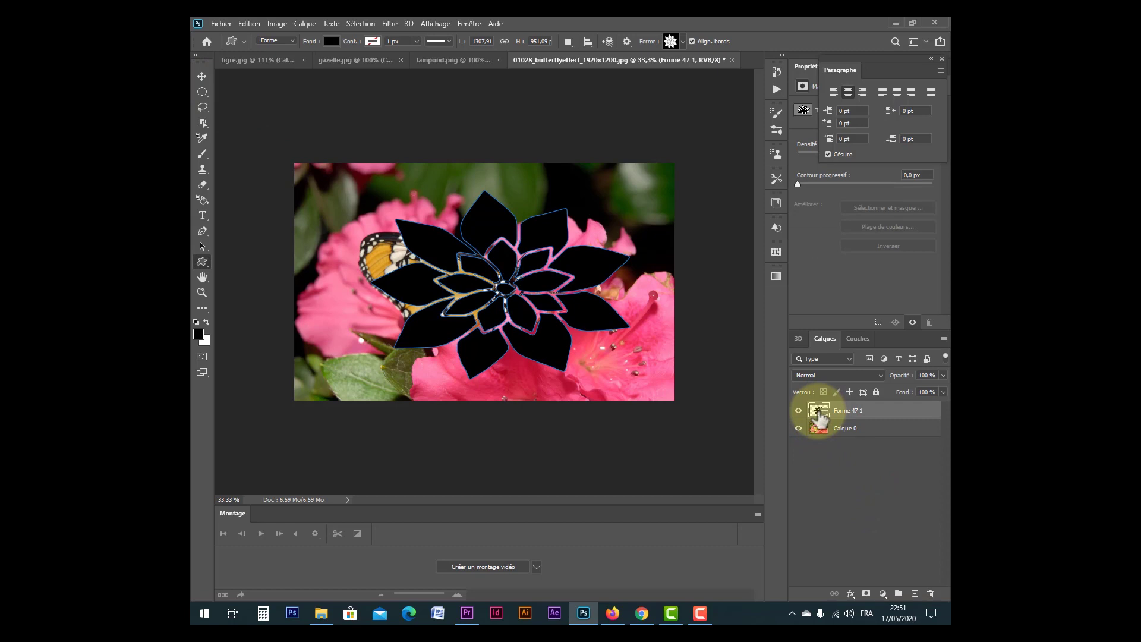
double_click(820, 411)
drag(556, 425, 545, 505)
click(545, 407)
drag(600, 480, 600, 495)
drag(564, 456, 582, 408)
click(726, 392)
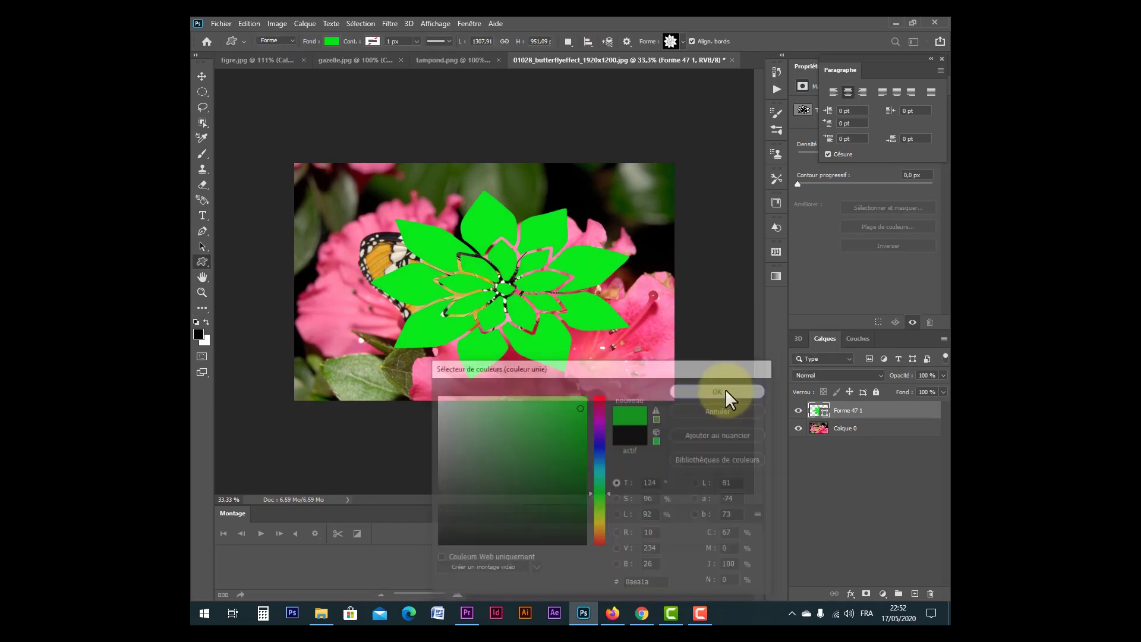
Place Calque 0 above the flower shape layer and clip the photo to the flower with a clipping mask
click(860, 430)
drag(721, 432, 714, 392)
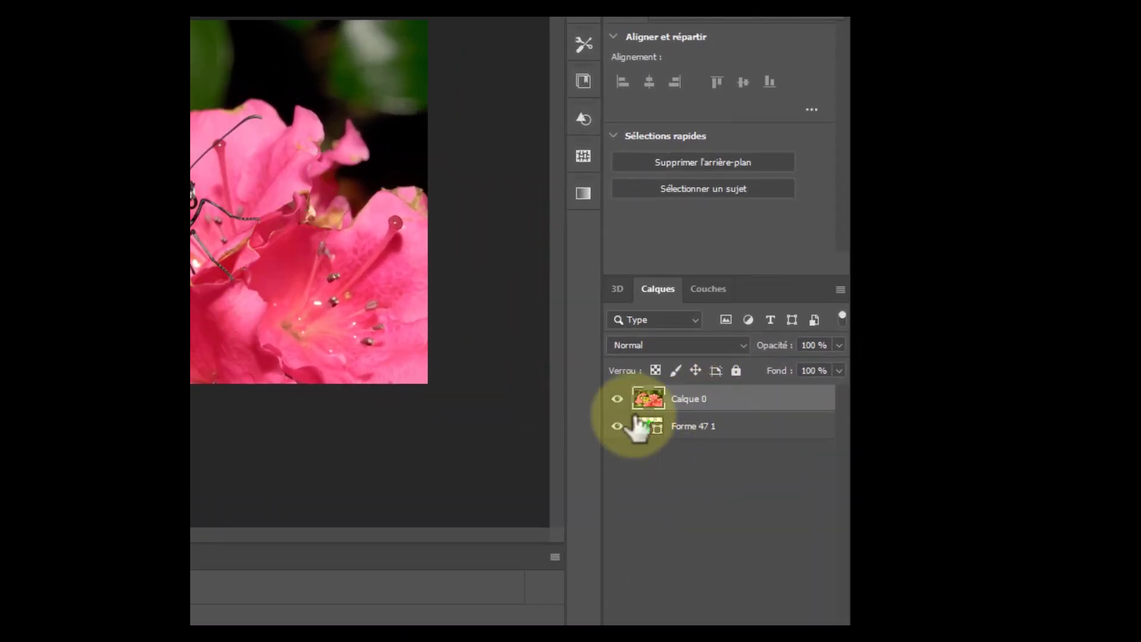
click(741, 480)
click(743, 397)
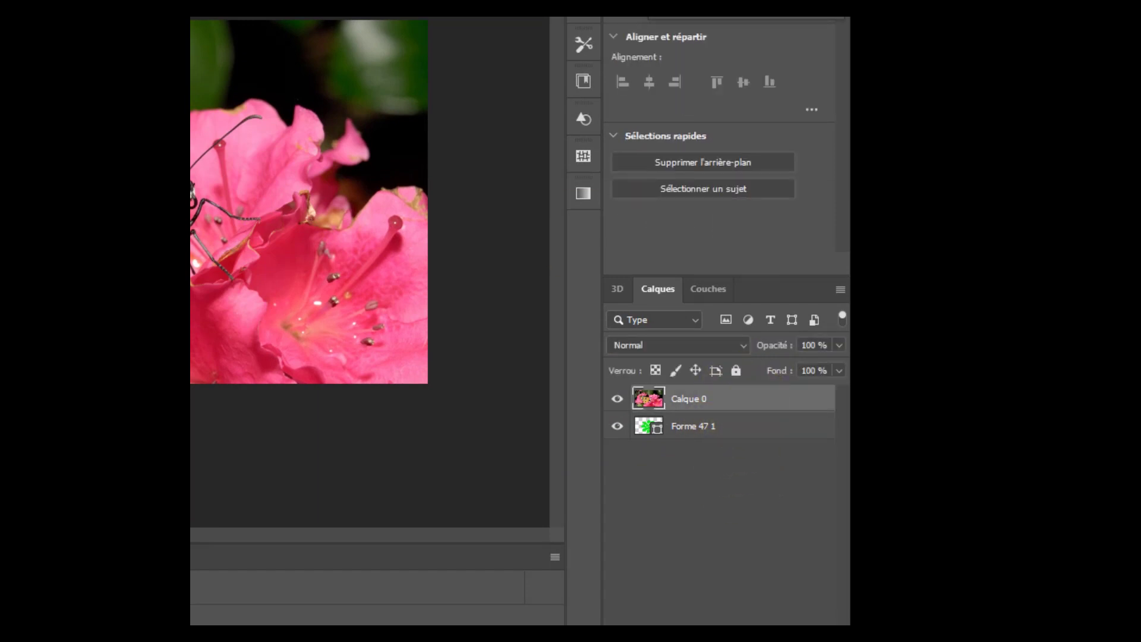
click(289, 27)
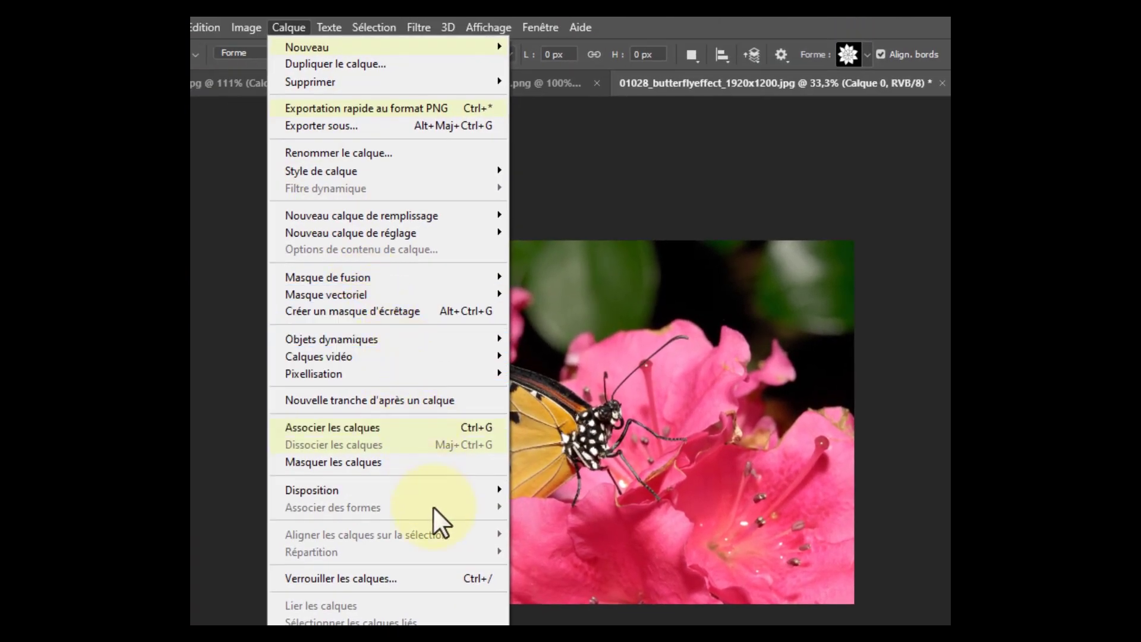
click(428, 311)
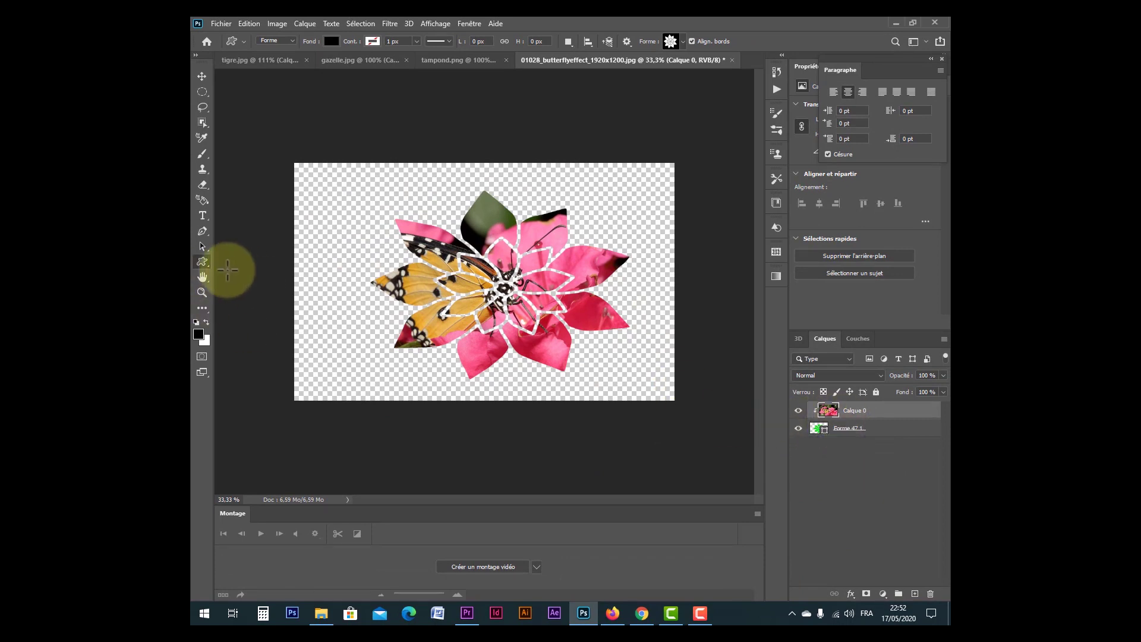
Look over the available shape tools, and reposition the Calque 0 photo inside the flower shape with the Move tool
right_click(200, 262)
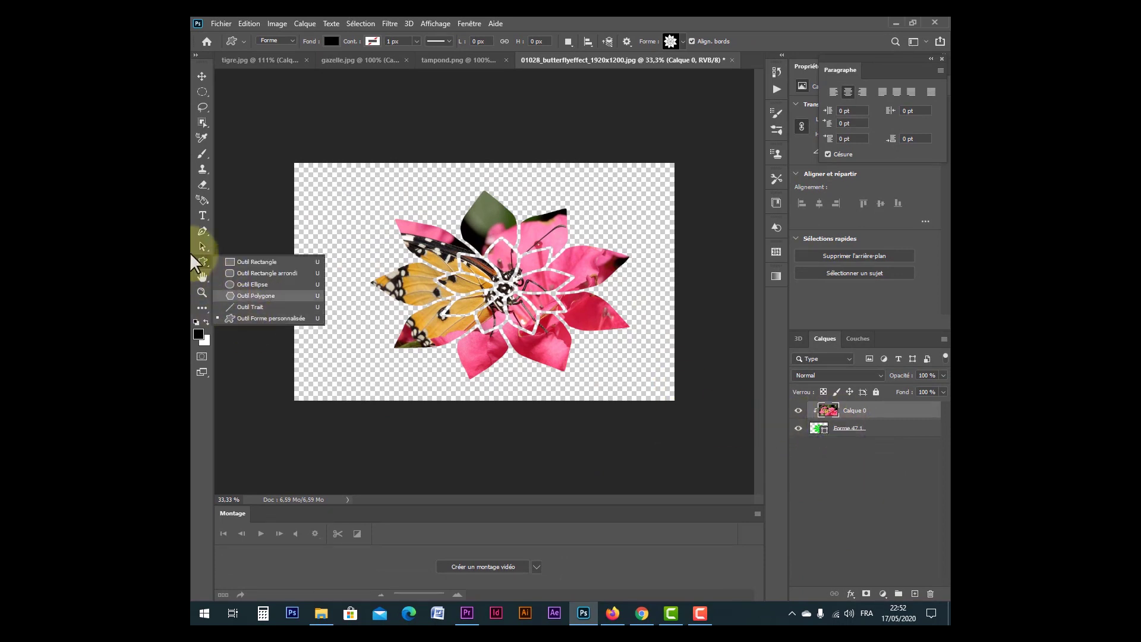
click(859, 456)
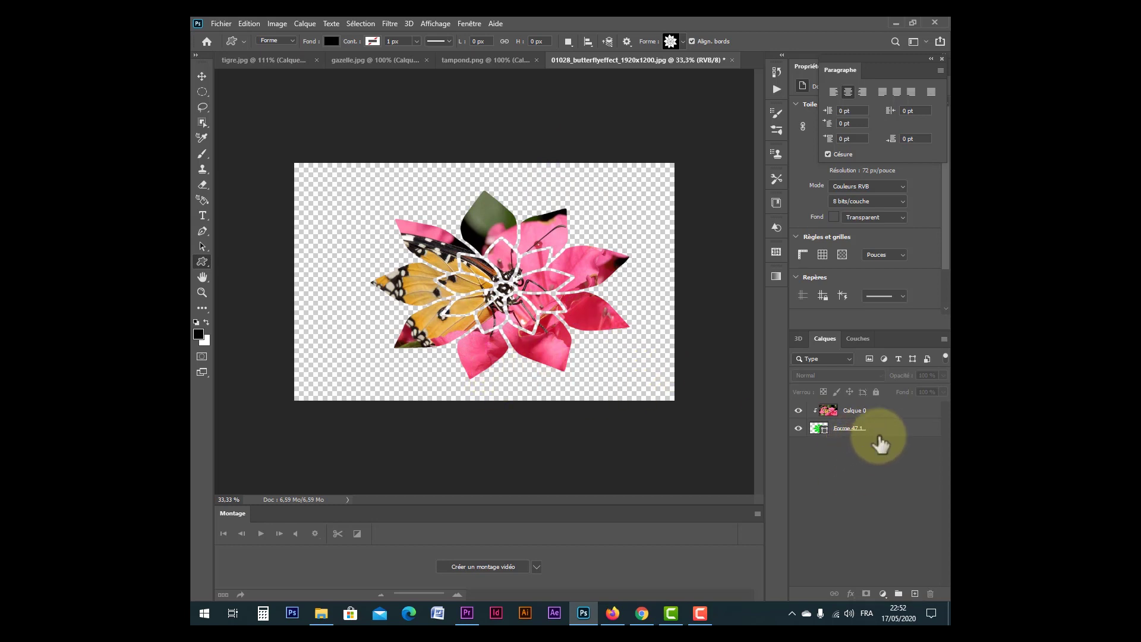
click(202, 76)
click(510, 275)
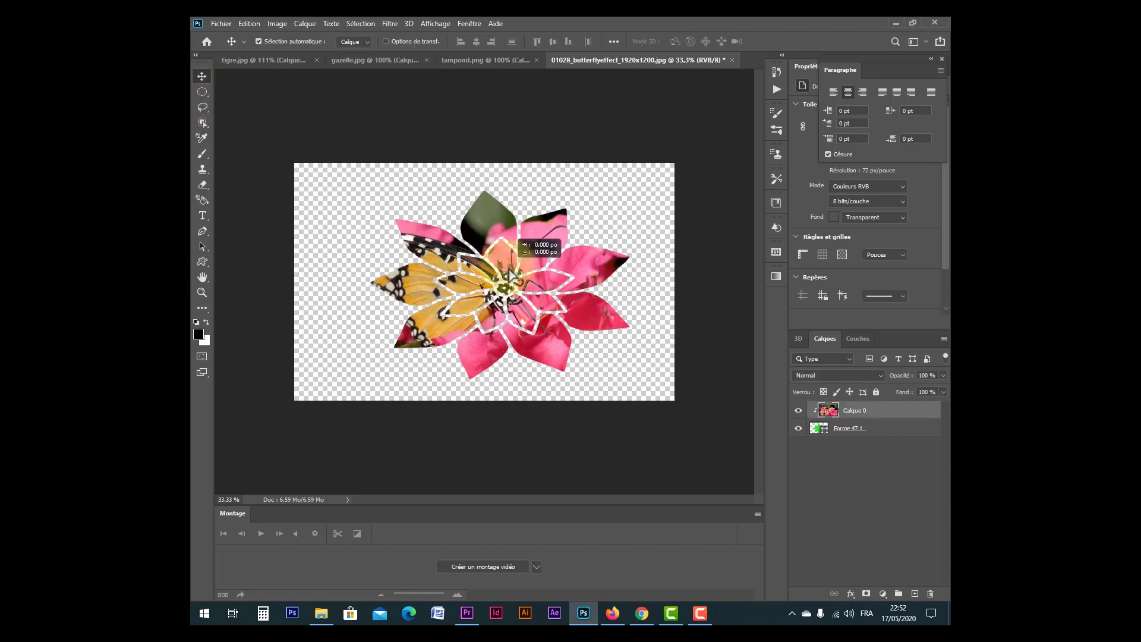
drag(510, 275, 505, 292)
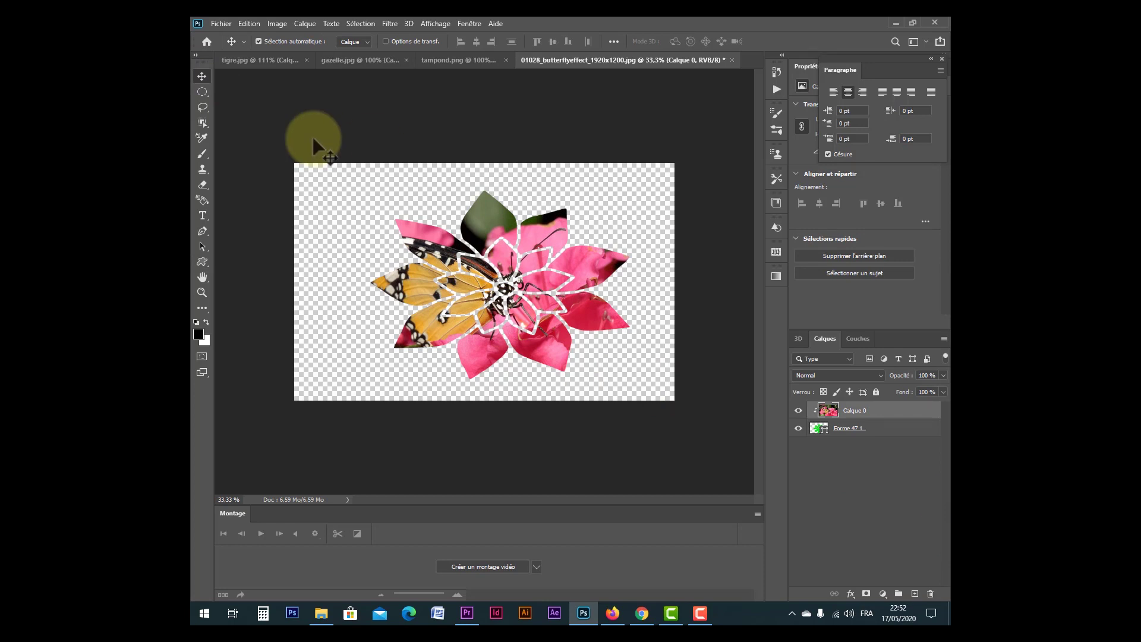
Revert the butterfly image to its saved version and unlock its background as the regular layer Calque 0
key(F12)
click(928, 410)
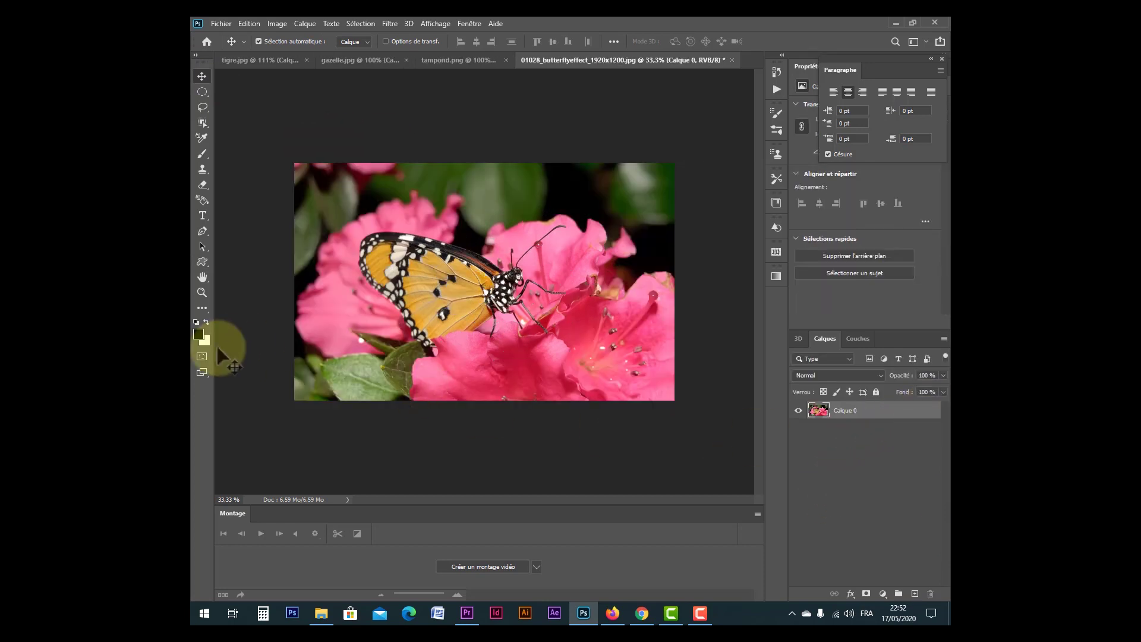
Draw the pointed-petal flower from the Fleurs shapes over the butterfly as a path, using the Custom Shape tool in Tracé mode
click(204, 262)
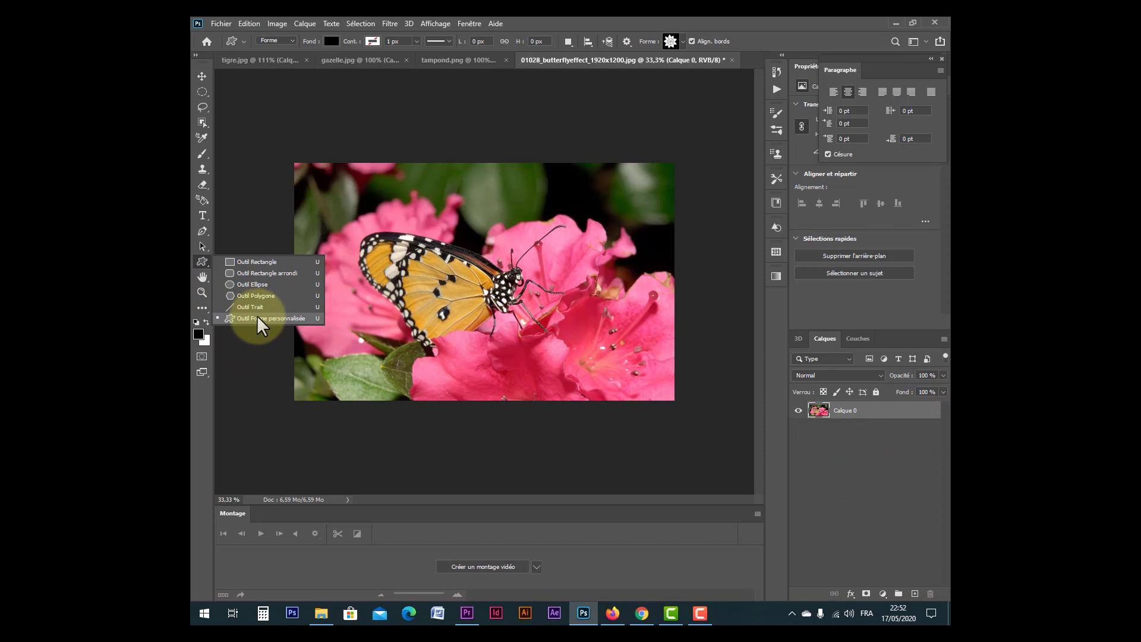
click(257, 316)
click(679, 43)
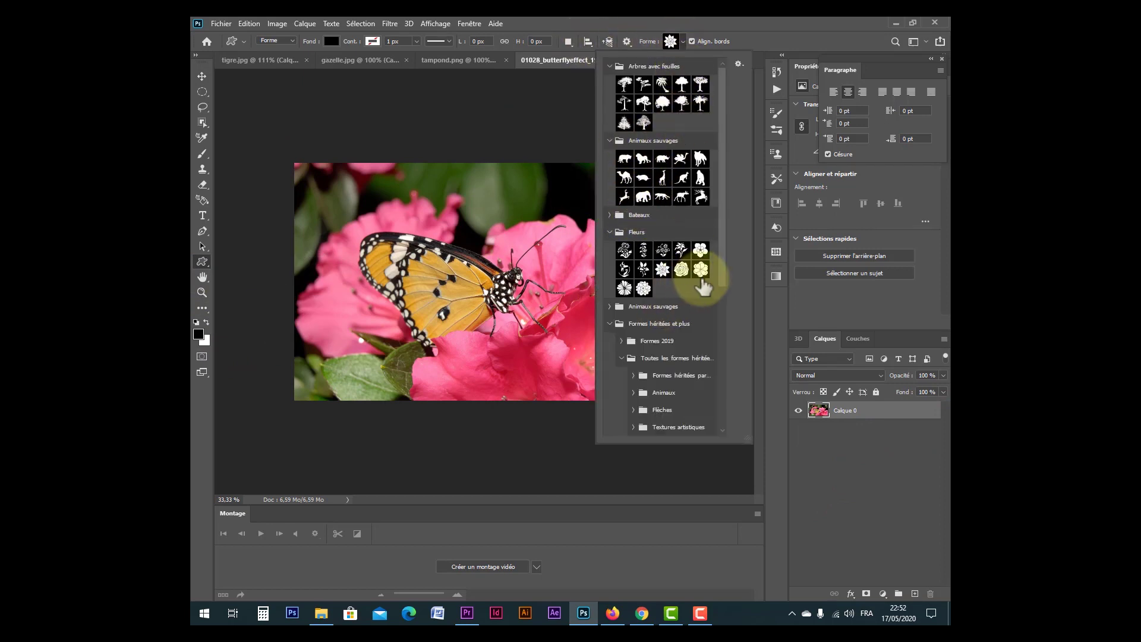
click(662, 270)
drag(434, 247, 437, 247)
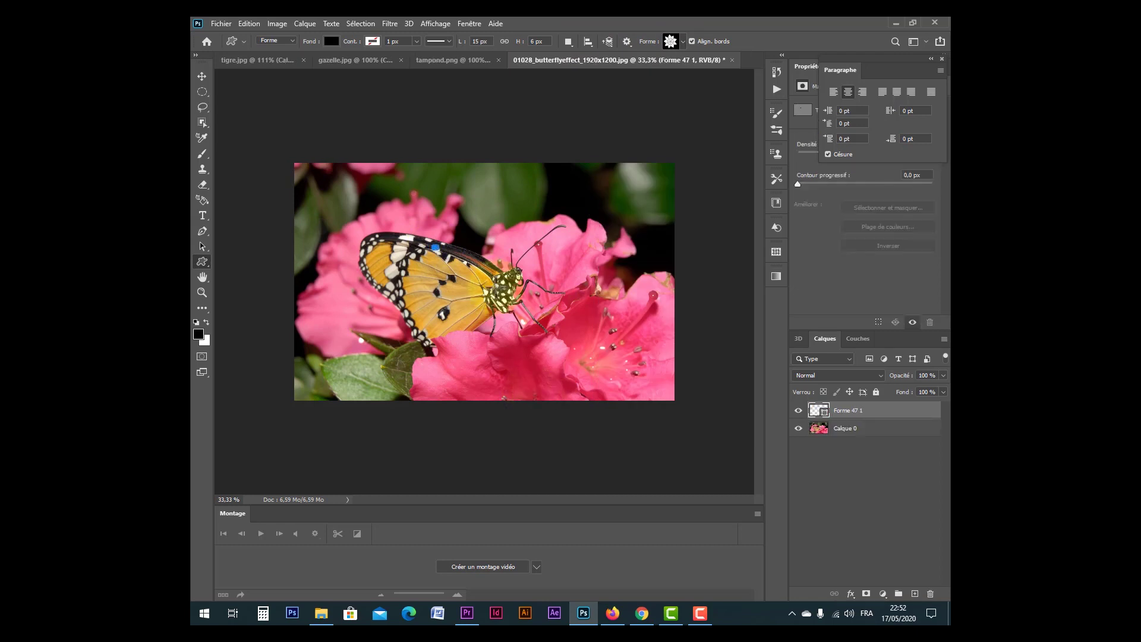
key(ctrl+z)
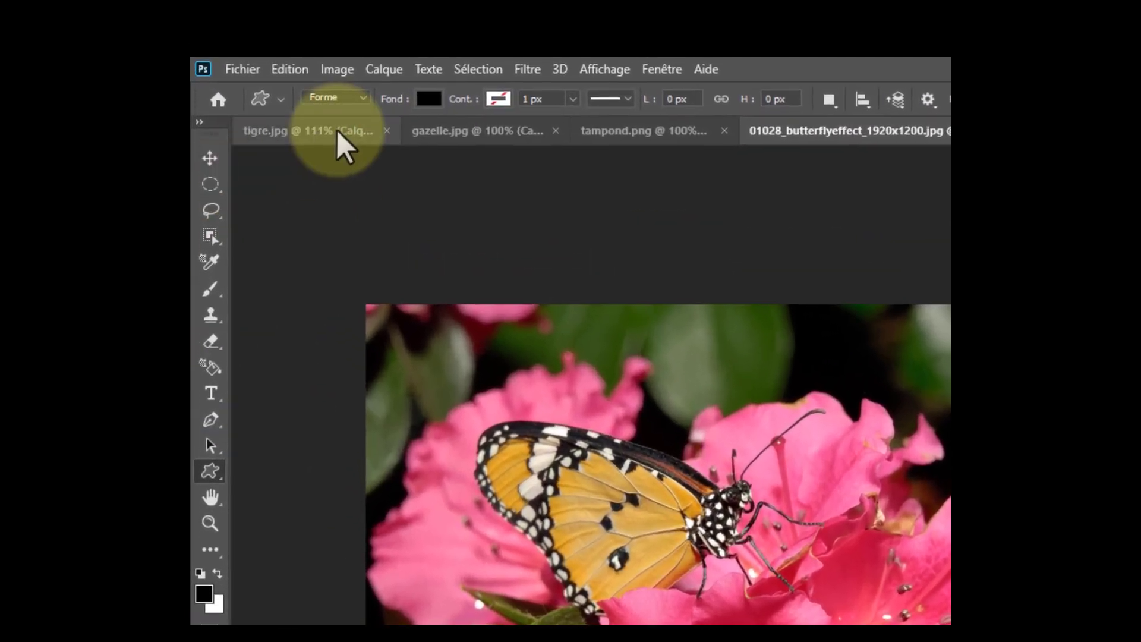
click(350, 98)
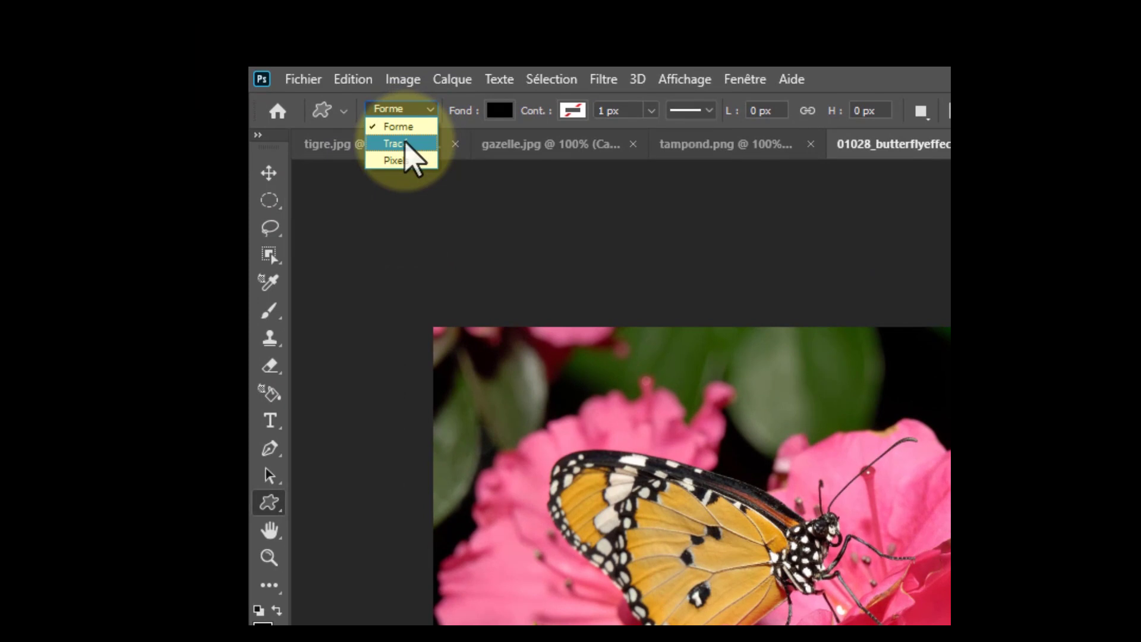
click(405, 145)
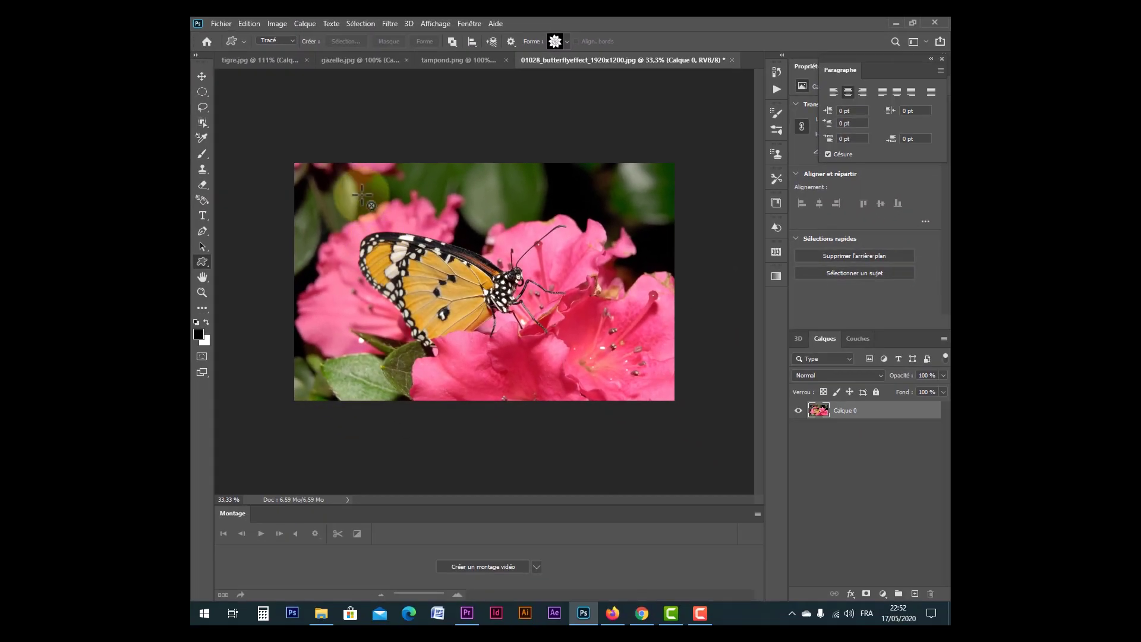
drag(362, 195, 623, 384)
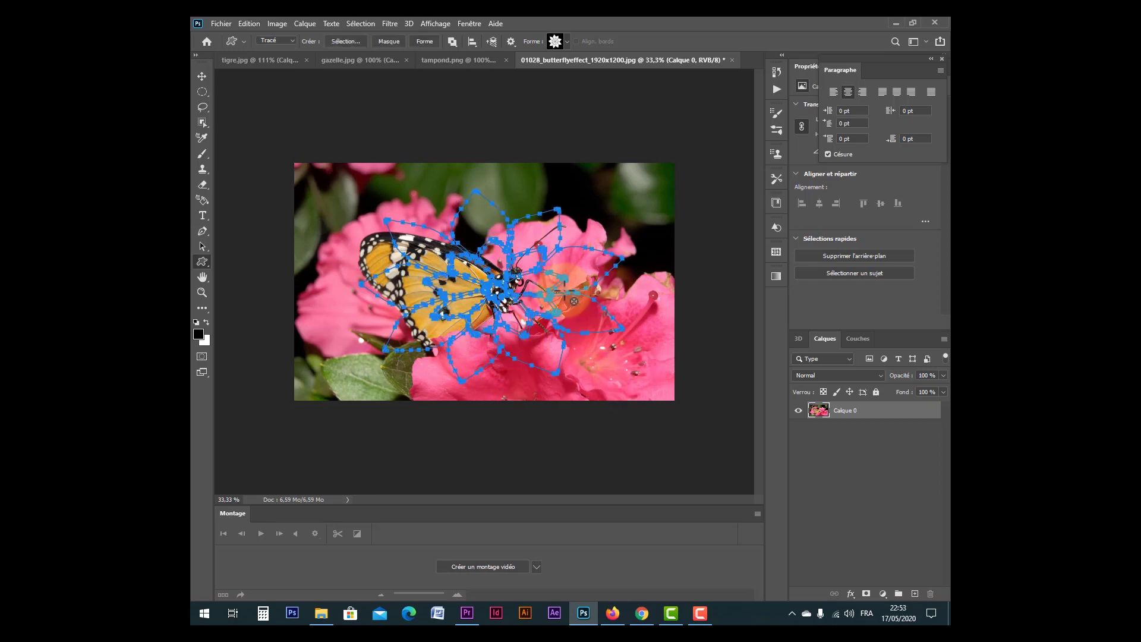
Select the whole flower path over the butterfly with the Path Selection tool
click(287, 38)
click(273, 56)
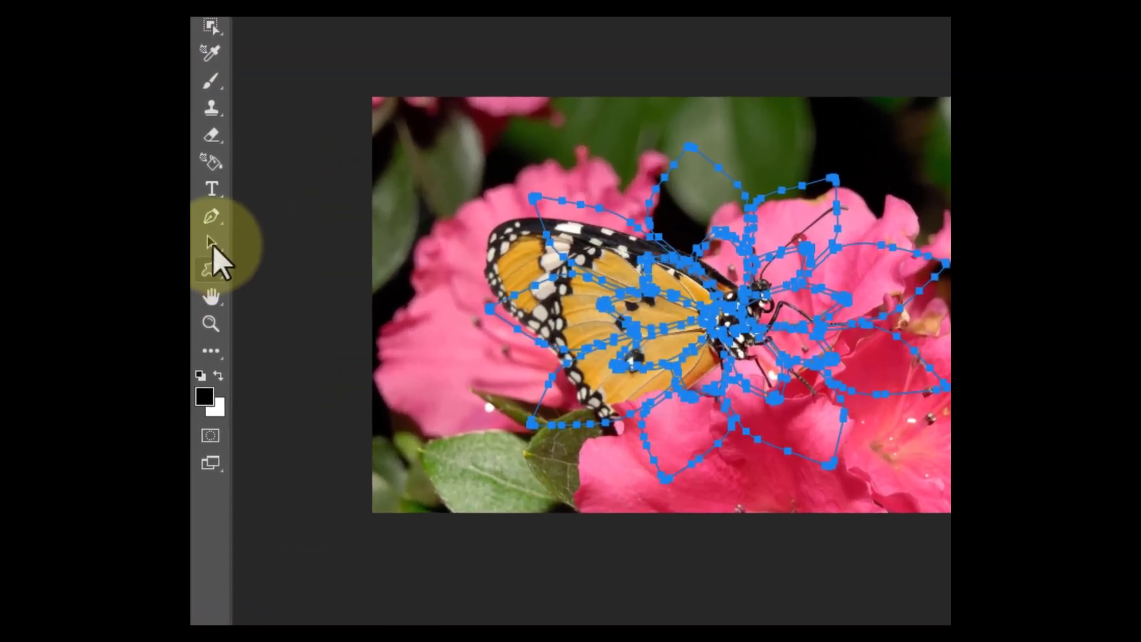
click(212, 244)
click(214, 249)
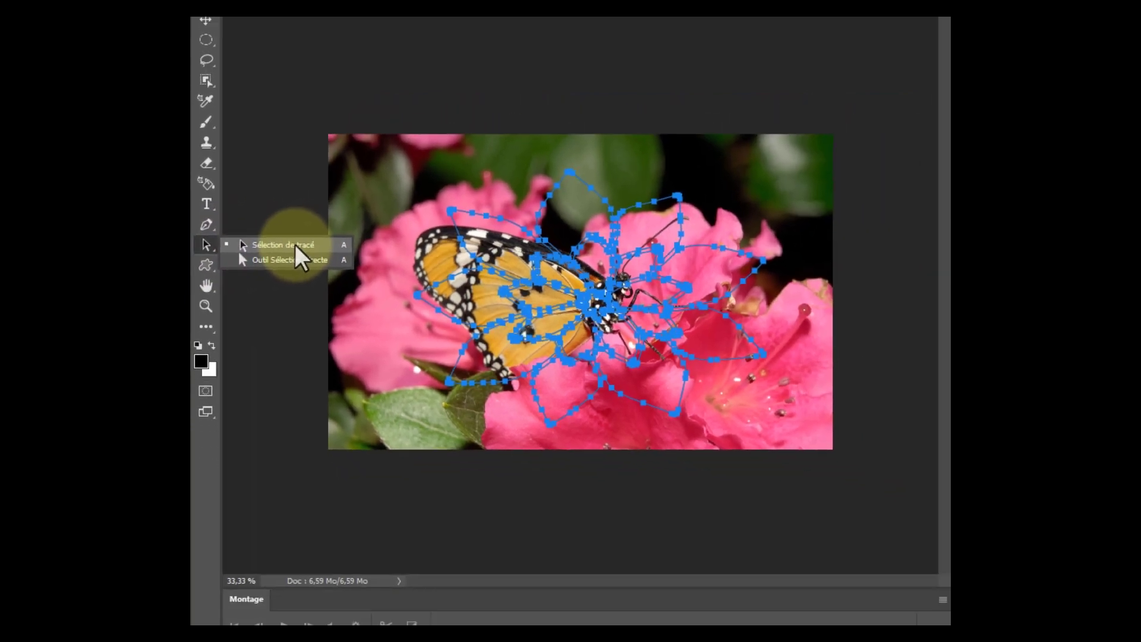
click(315, 244)
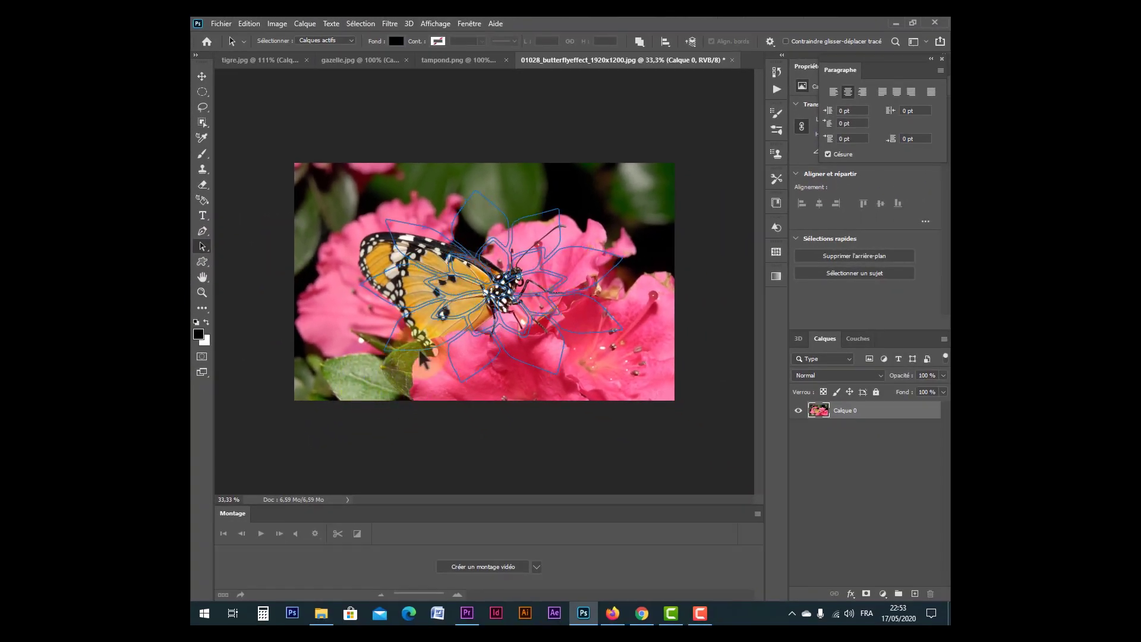
click(420, 350)
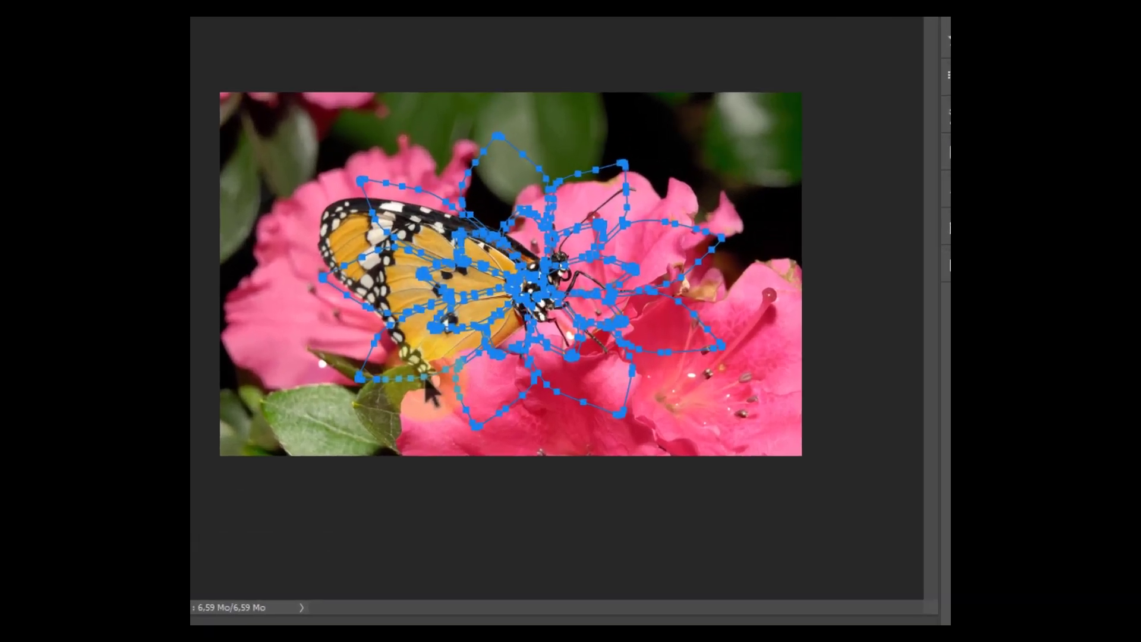
Convert the flower path into a new anti-aliased selection with a feather radius of 2 pixels
right_click(424, 379)
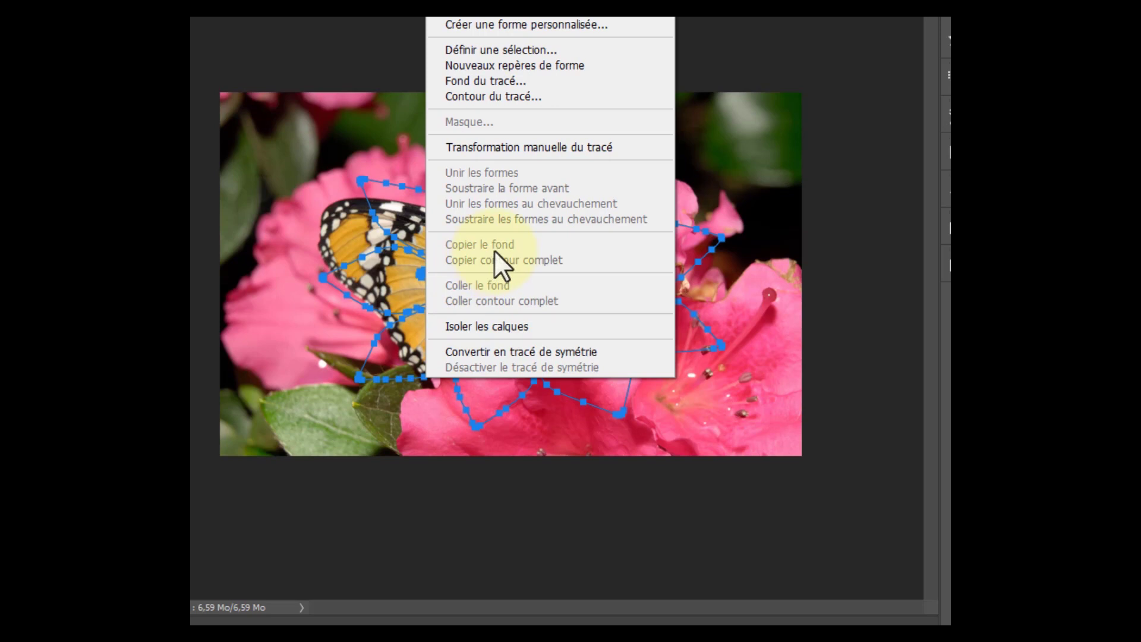
click(495, 48)
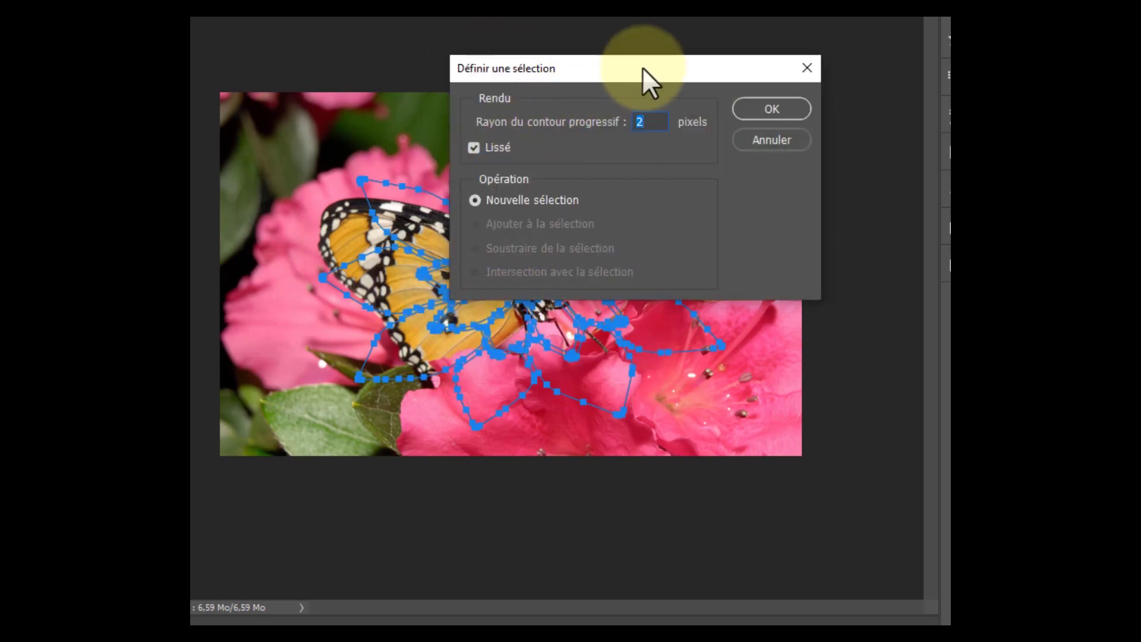
drag(643, 67, 752, 46)
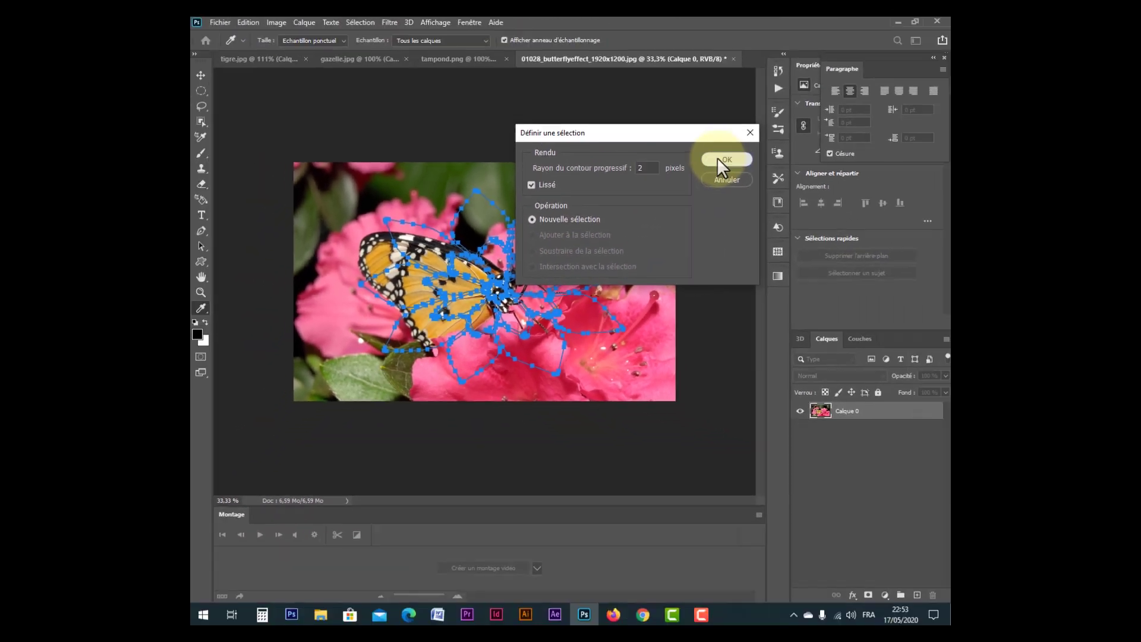
click(880, 88)
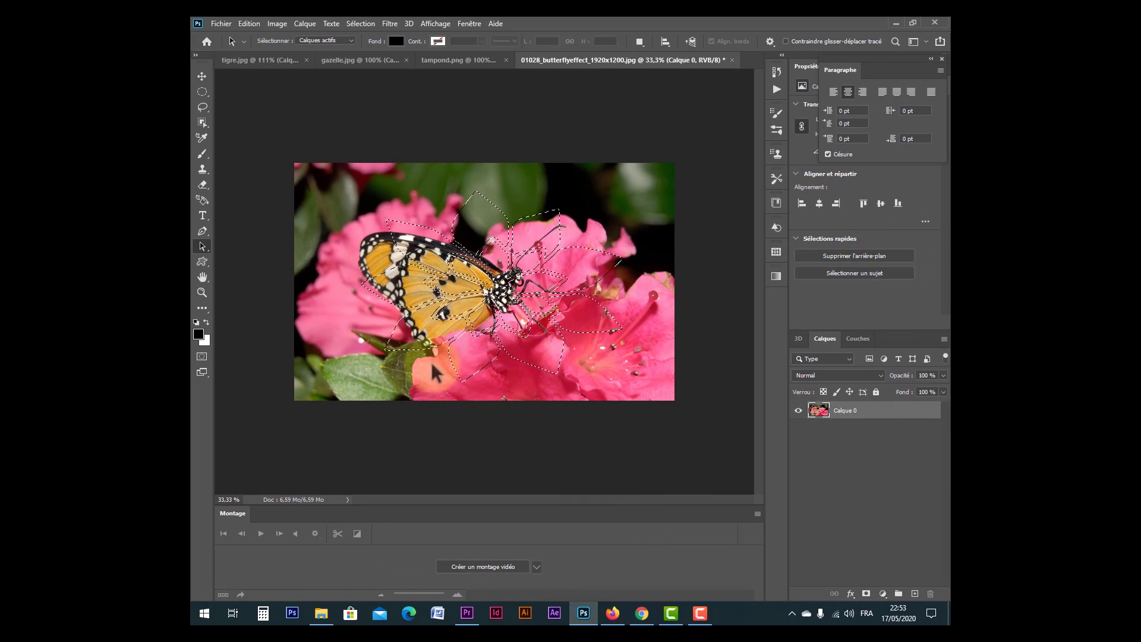
Copy the flower-shaped area of Calque 0 and paste it onto a new layer
click(249, 24)
click(285, 106)
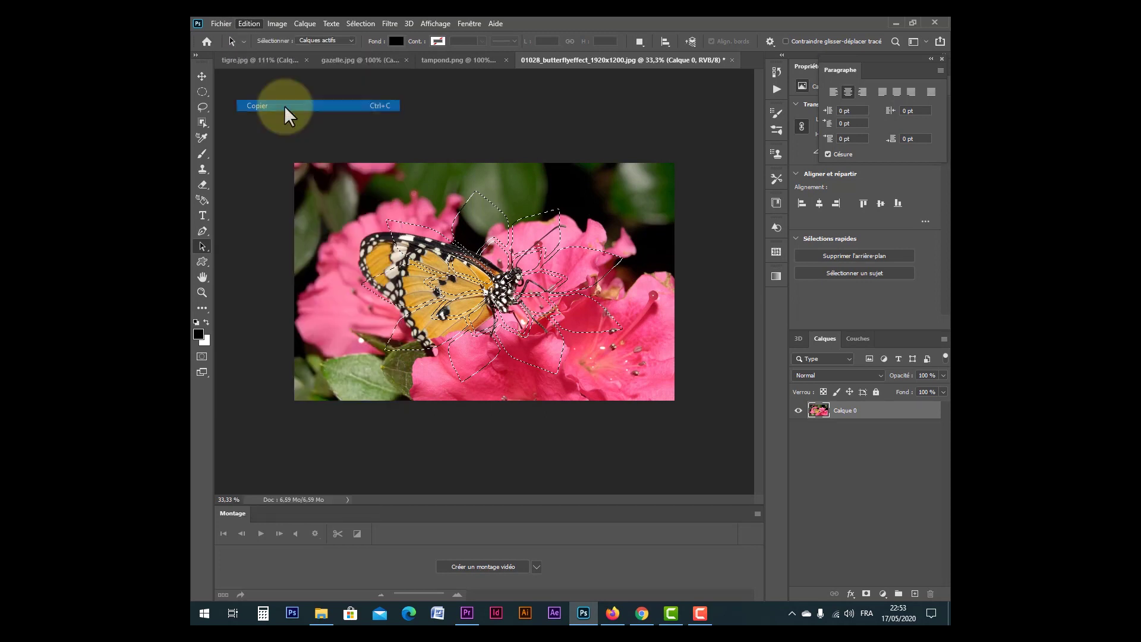
click(248, 25)
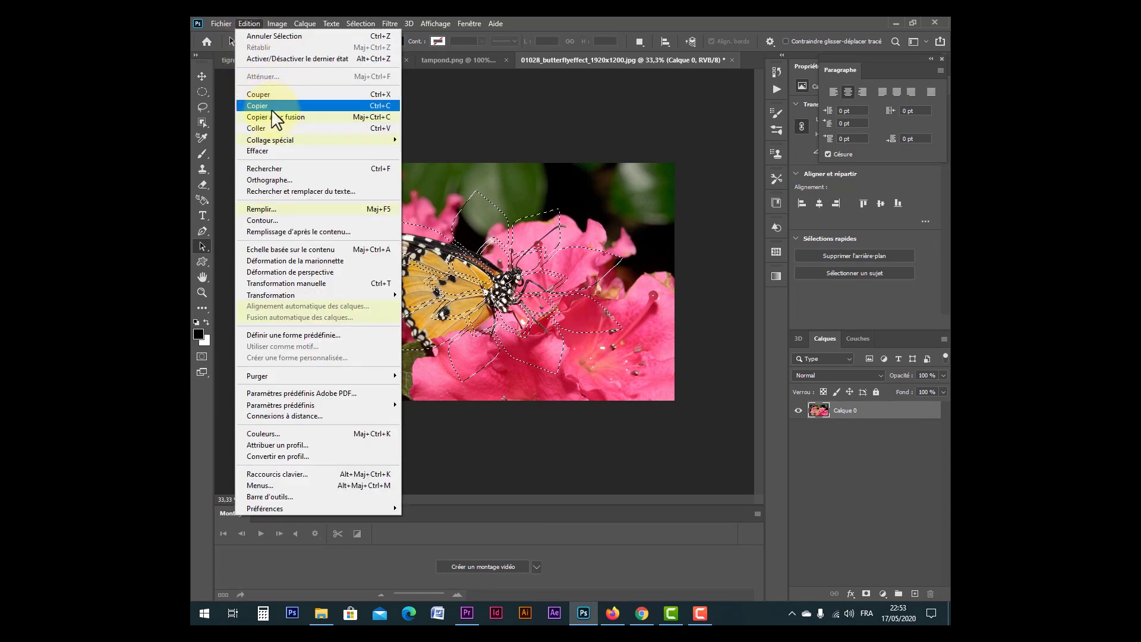
click(273, 130)
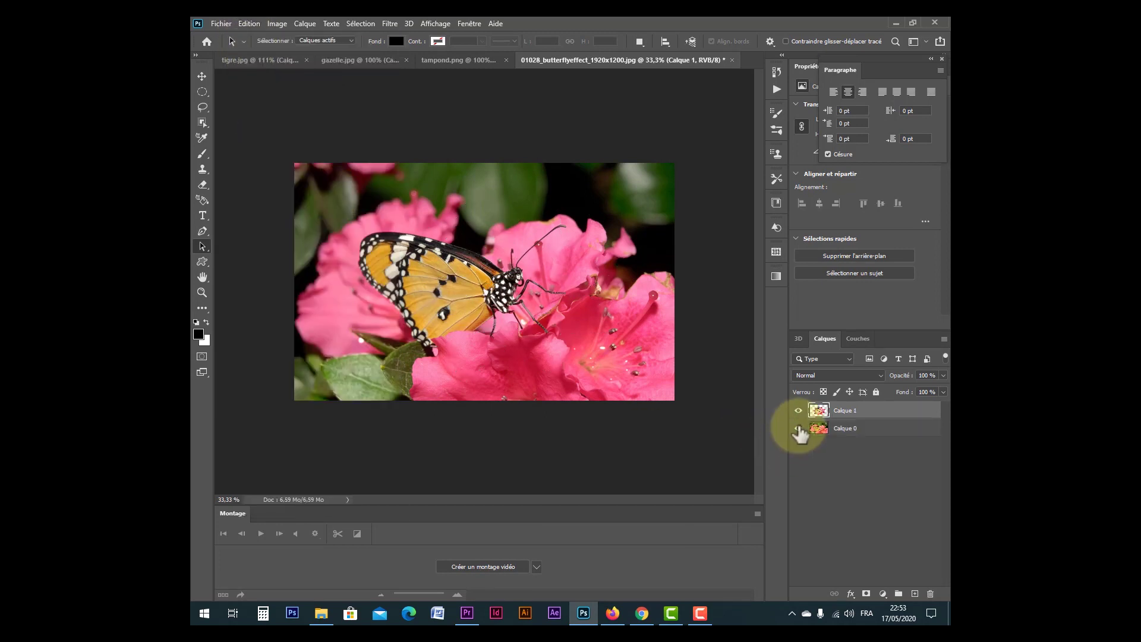
Hide and show Calque 0 repeatedly to inspect the flower-shaped cutout on Calque 1
click(799, 428)
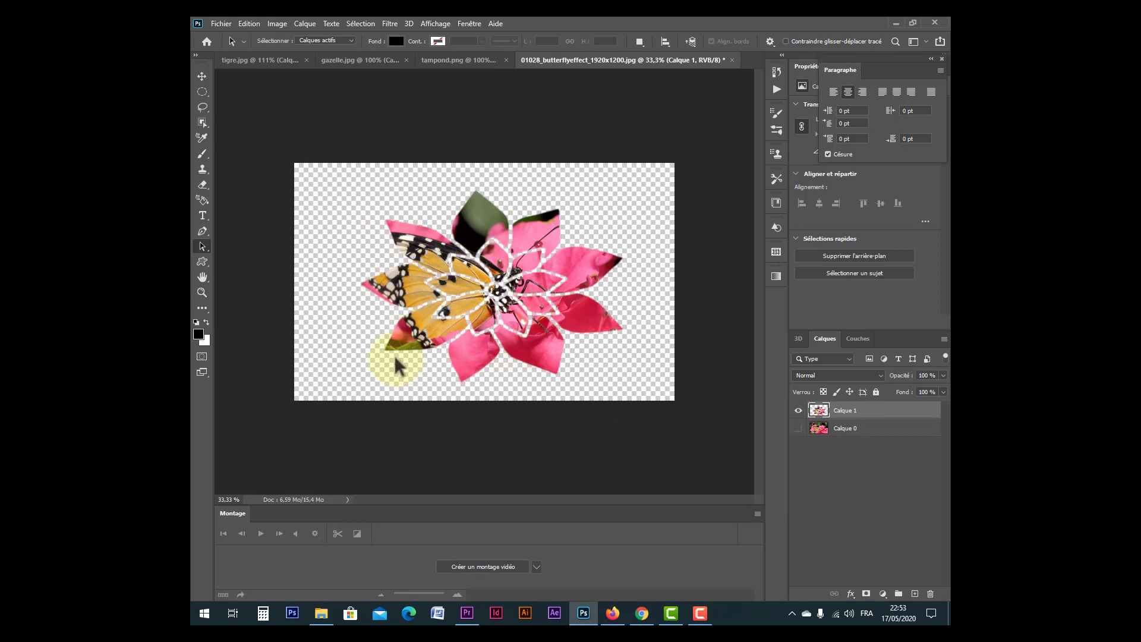
click(798, 428)
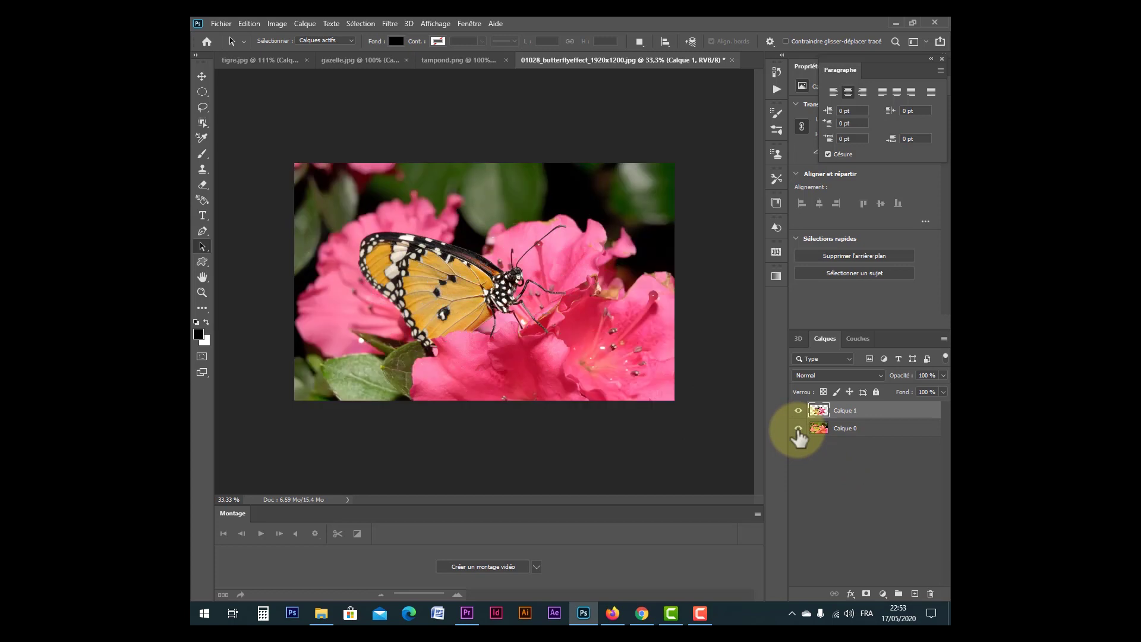
click(798, 428)
click(799, 428)
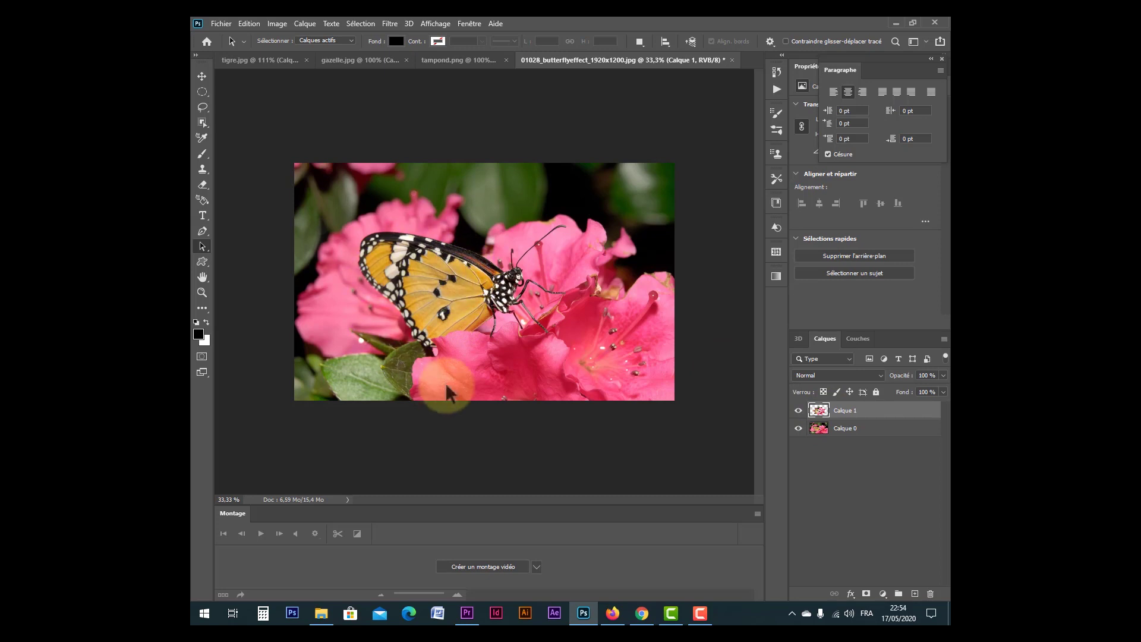
click(799, 429)
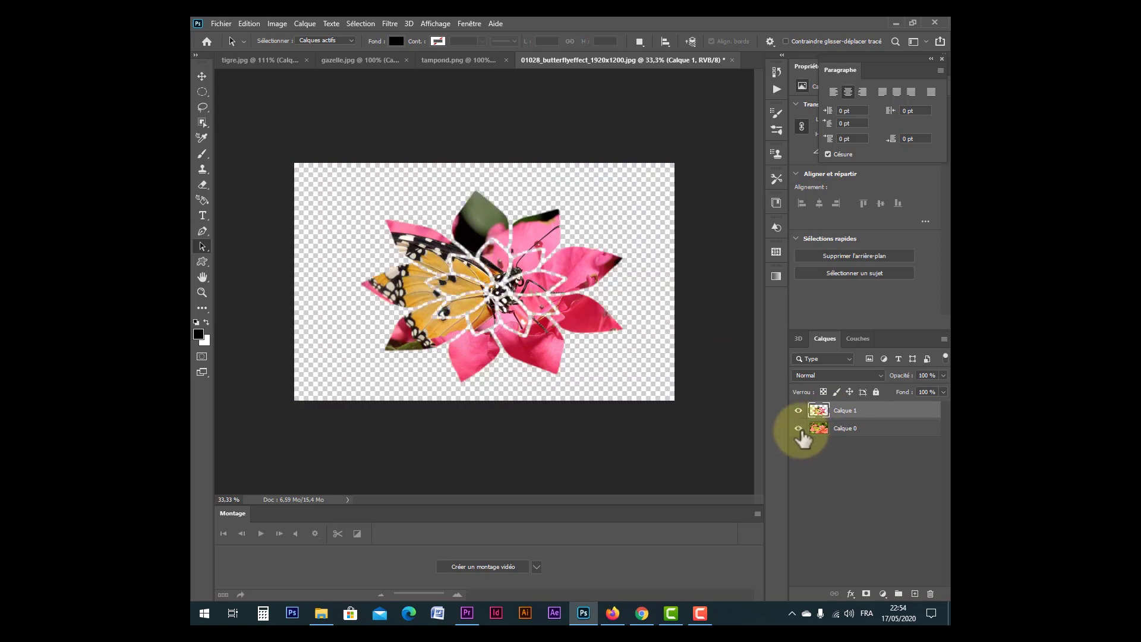
click(799, 429)
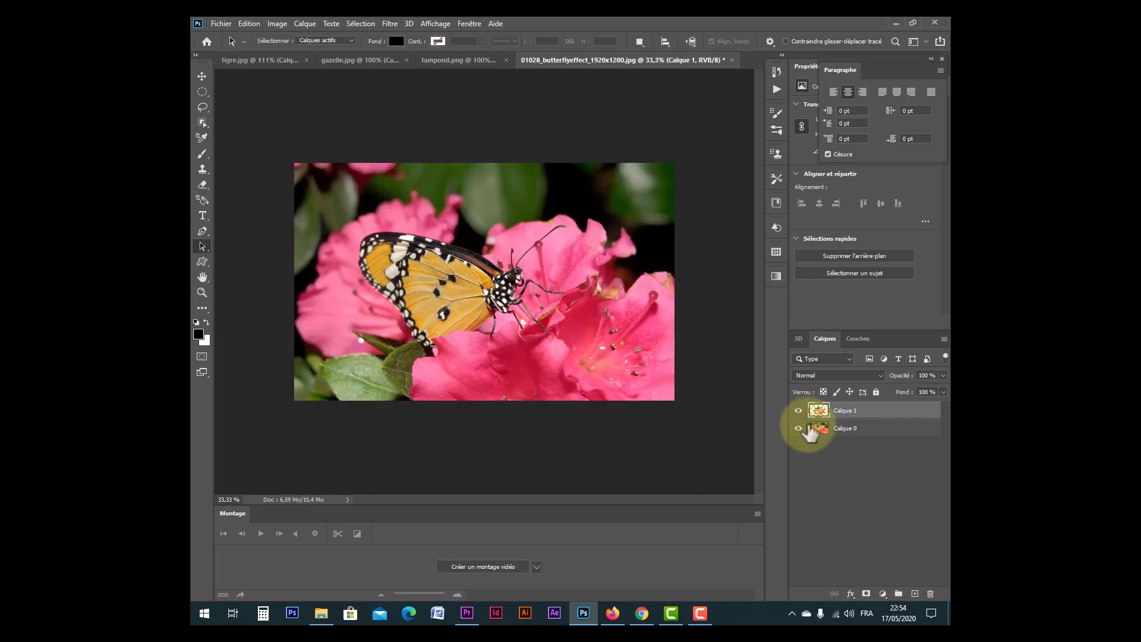
Try shifting the flower cutout up and to the left over the photo with the Move tool, and undo both moves
click(200, 74)
drag(450, 280, 410, 249)
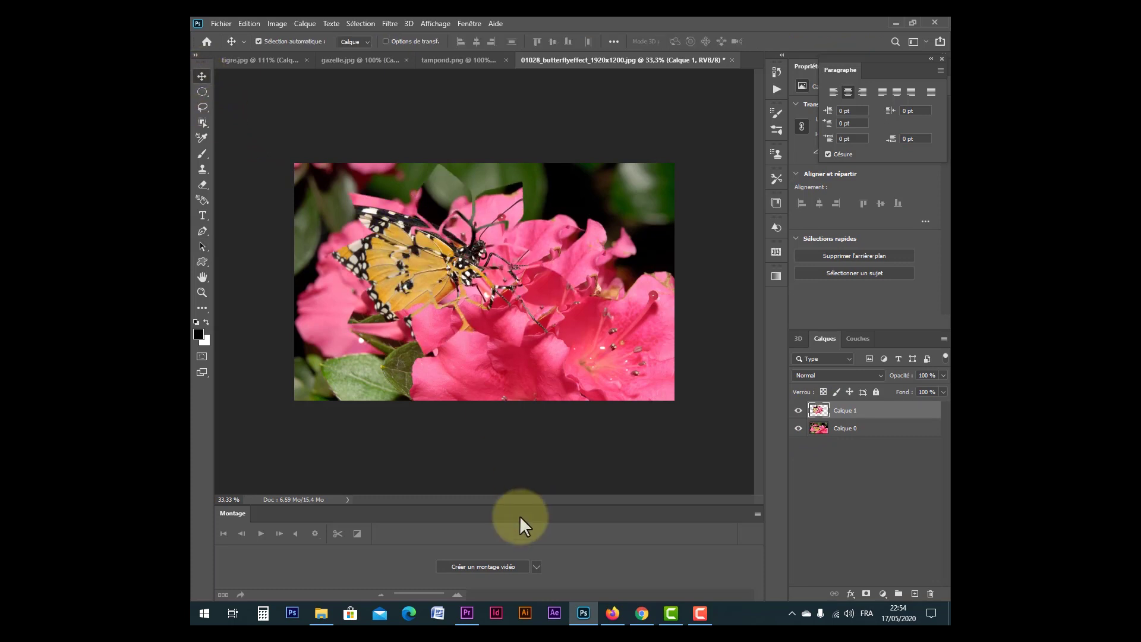
drag(457, 296, 410, 278)
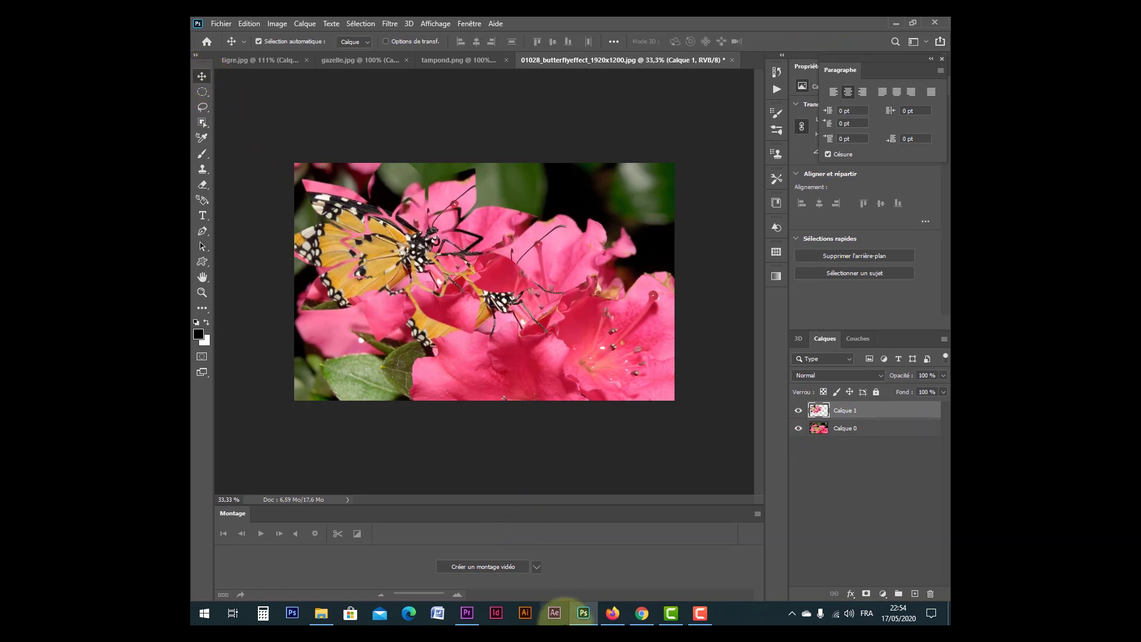
key(ctrl+z)
key(ctrl+z)
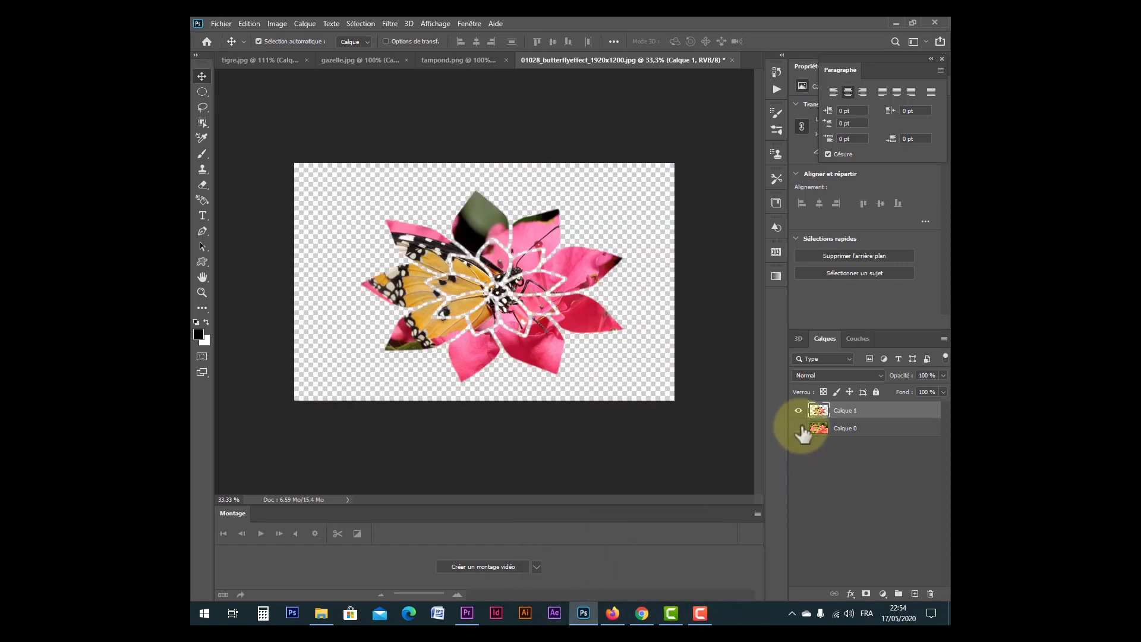
click(799, 429)
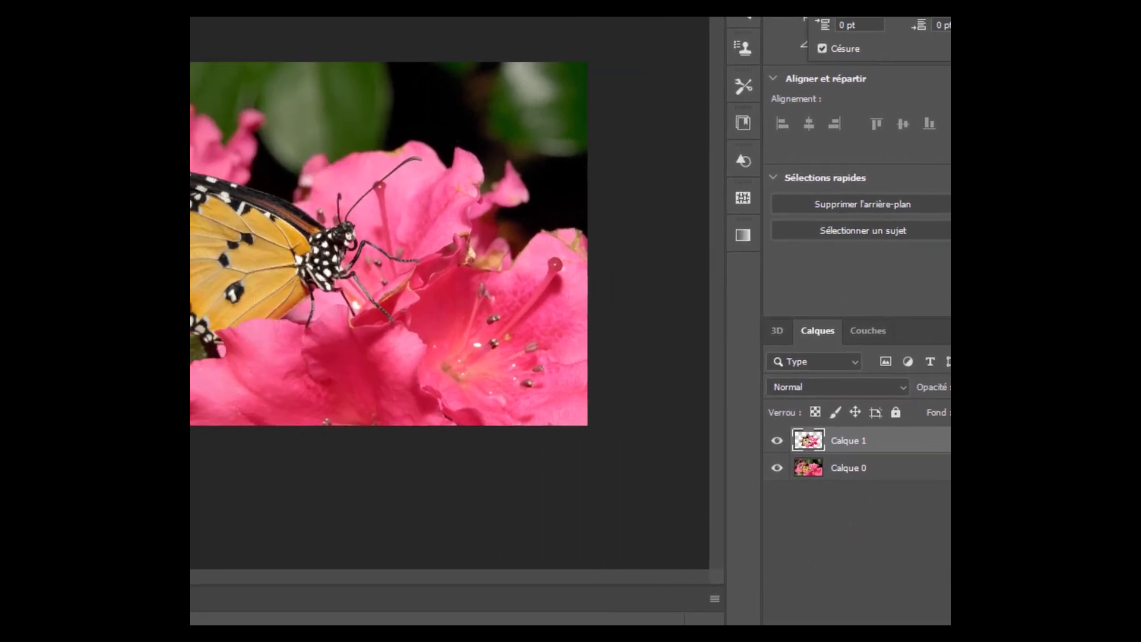
Apply layer styles to Calque 1: a drop shadow, a smooth inner bevel and a 1 px inside stroke in orange
double_click(928, 440)
drag(587, 140, 728, 107)
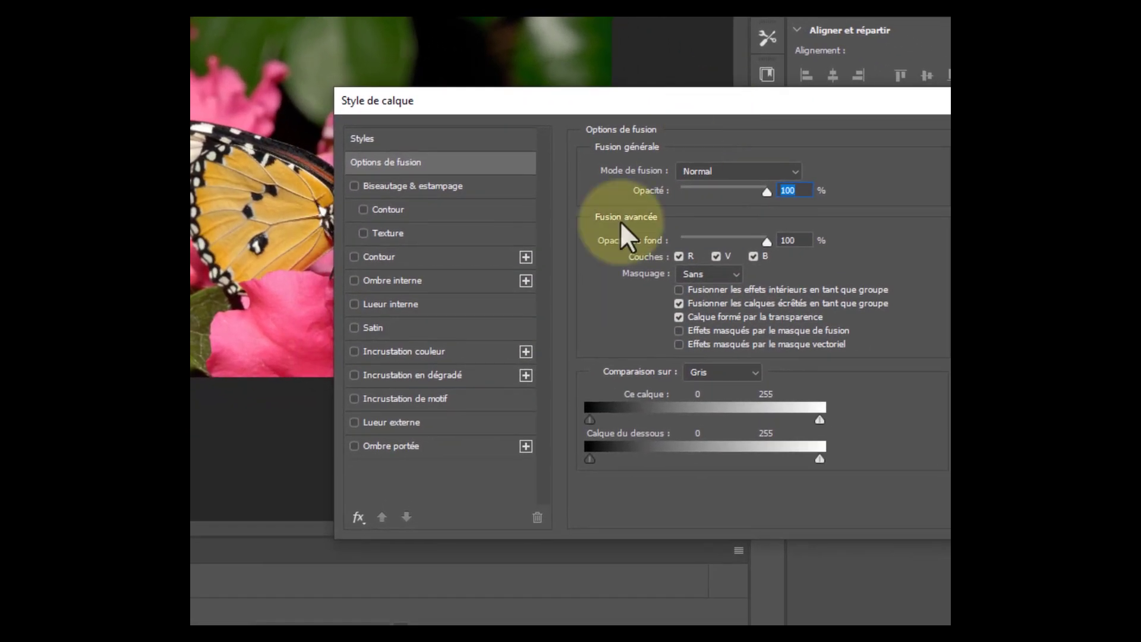
click(419, 447)
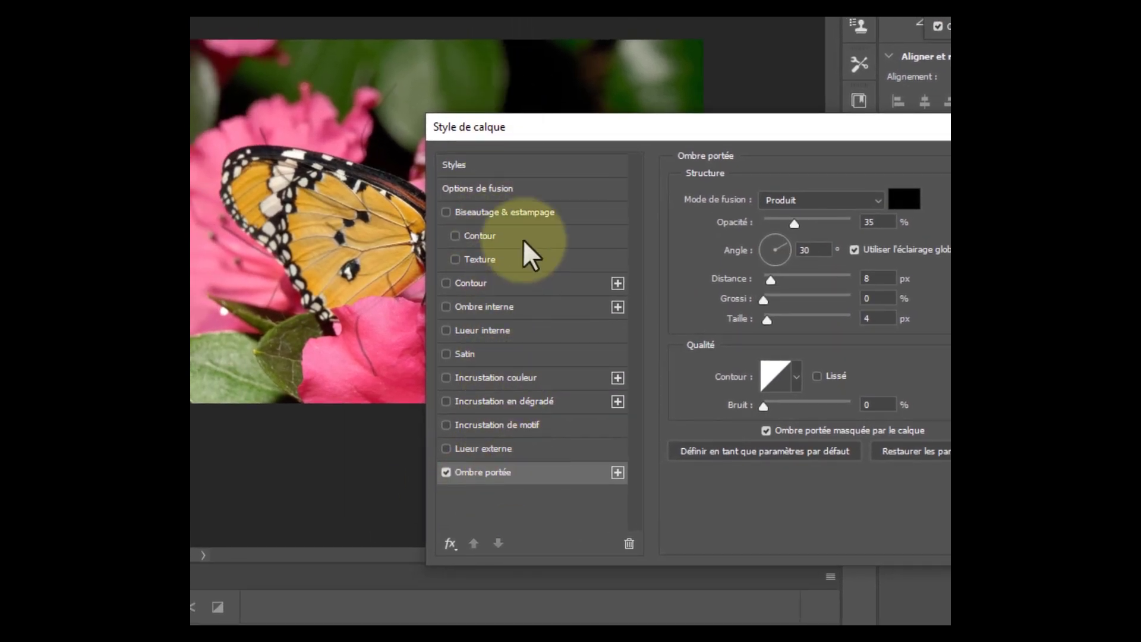
drag(634, 134, 695, 45)
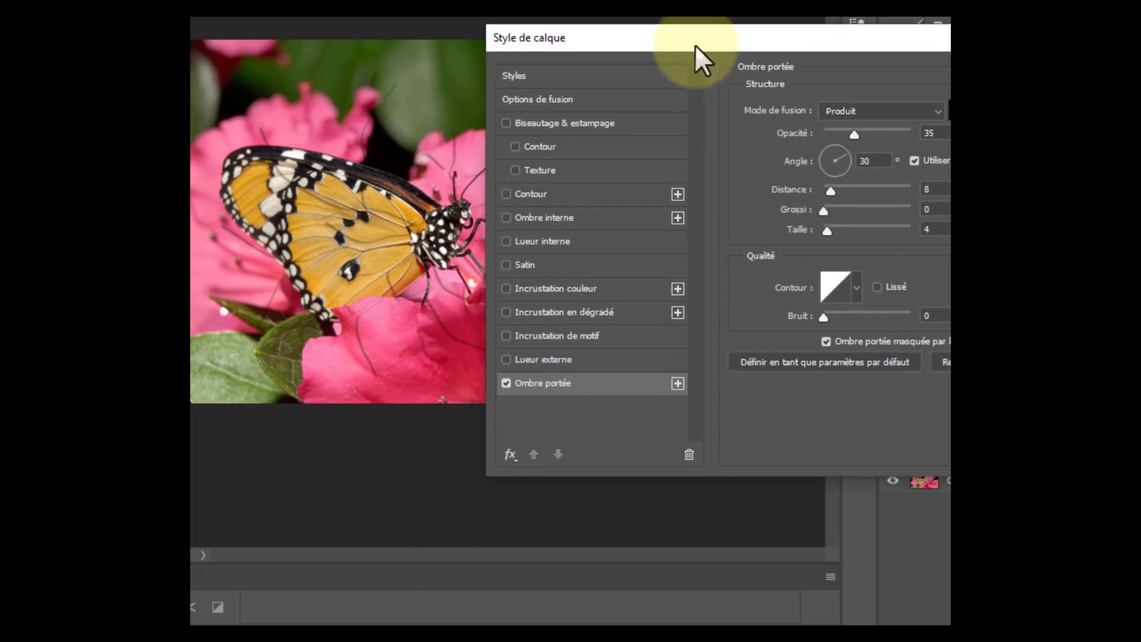
click(616, 121)
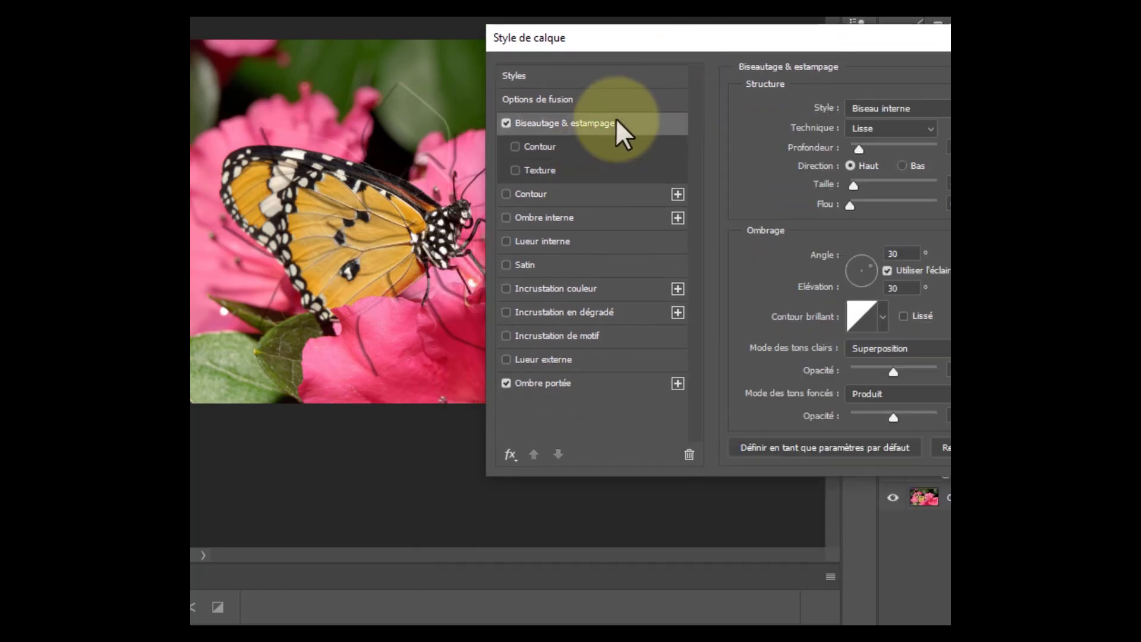
click(566, 196)
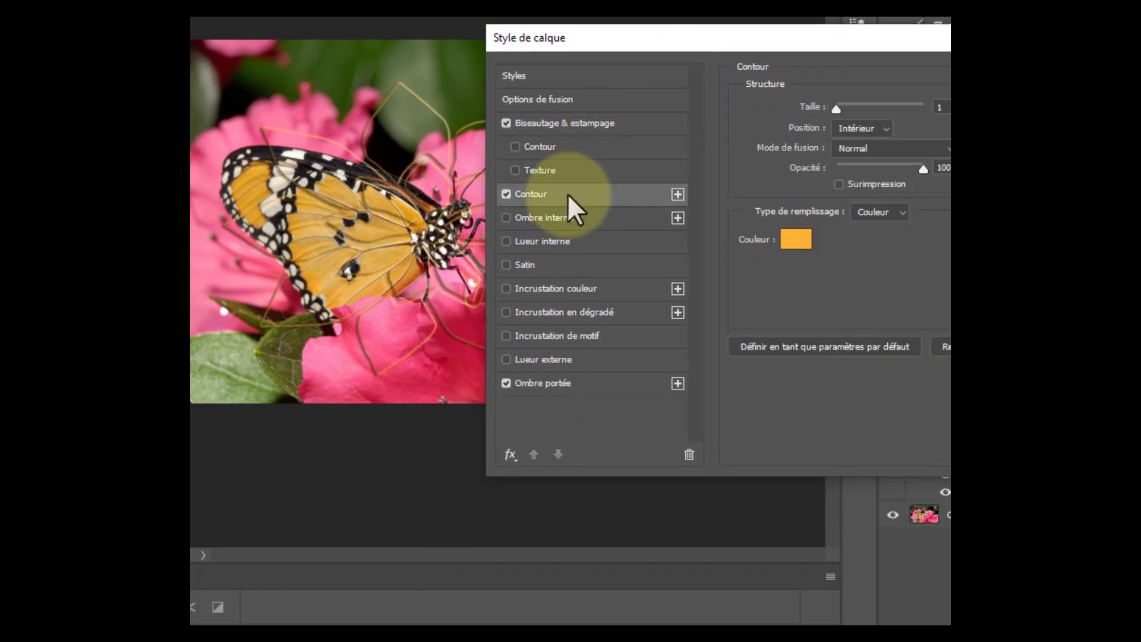
drag(797, 41, 401, 105)
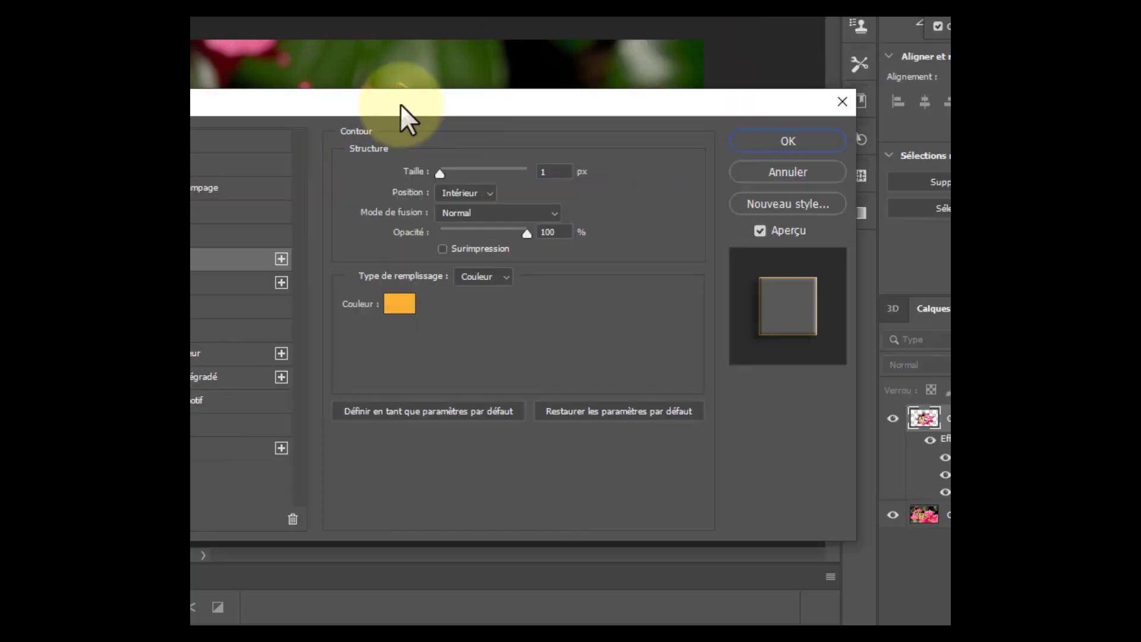
click(787, 141)
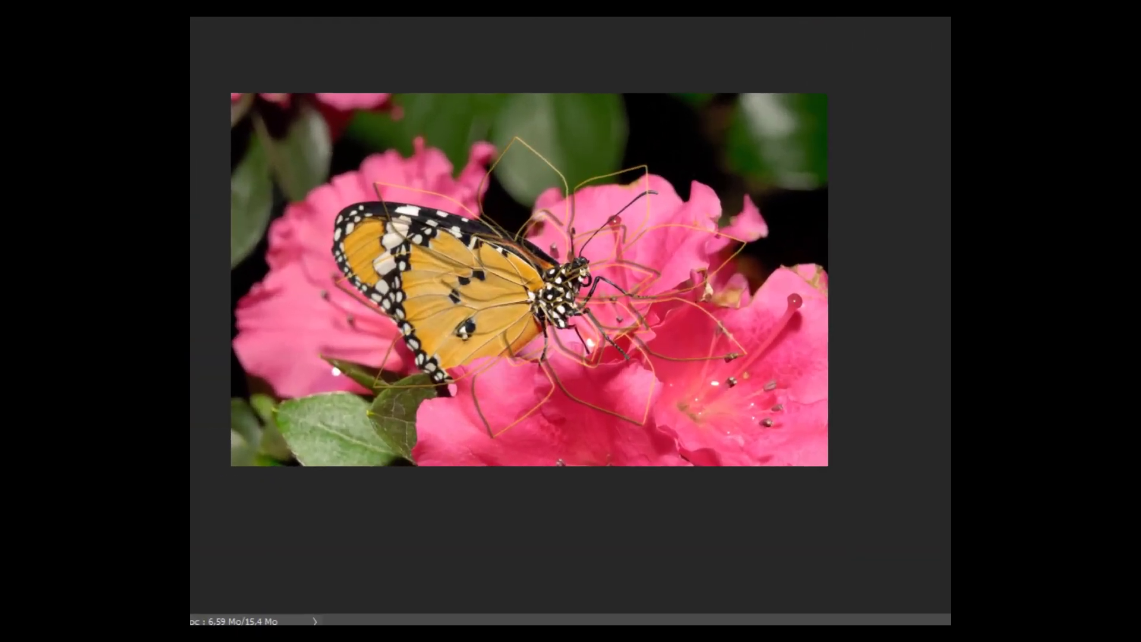
Hide Calque 1 and add the text ADOBE over the butterfly's wing, directly above Calque 0
click(202, 292)
drag(414, 275, 416, 301)
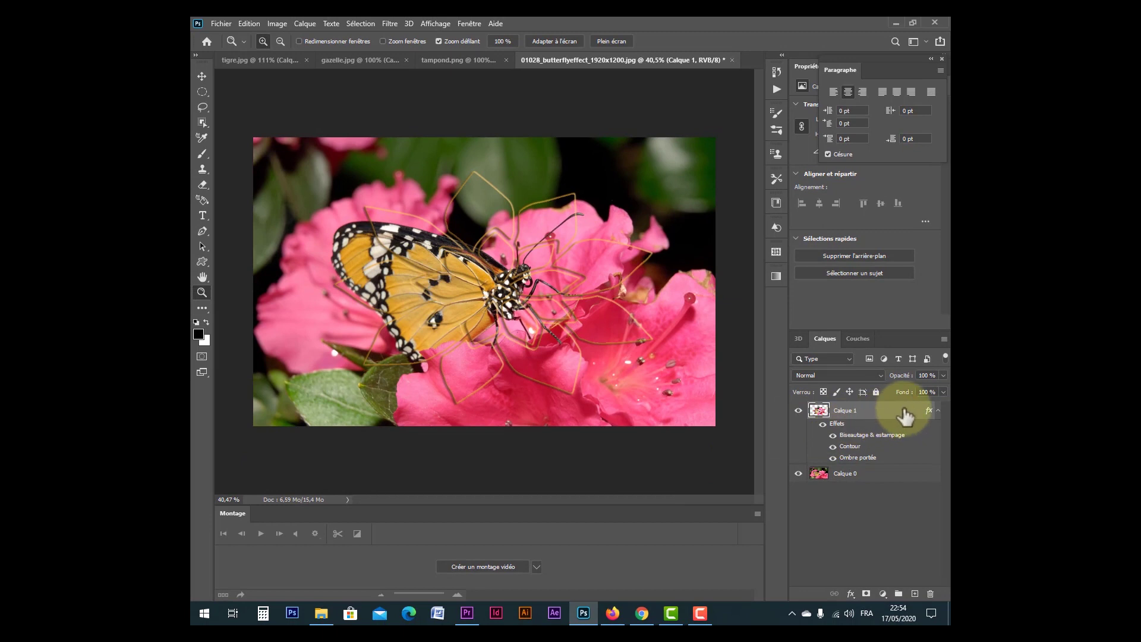
click(798, 410)
click(877, 474)
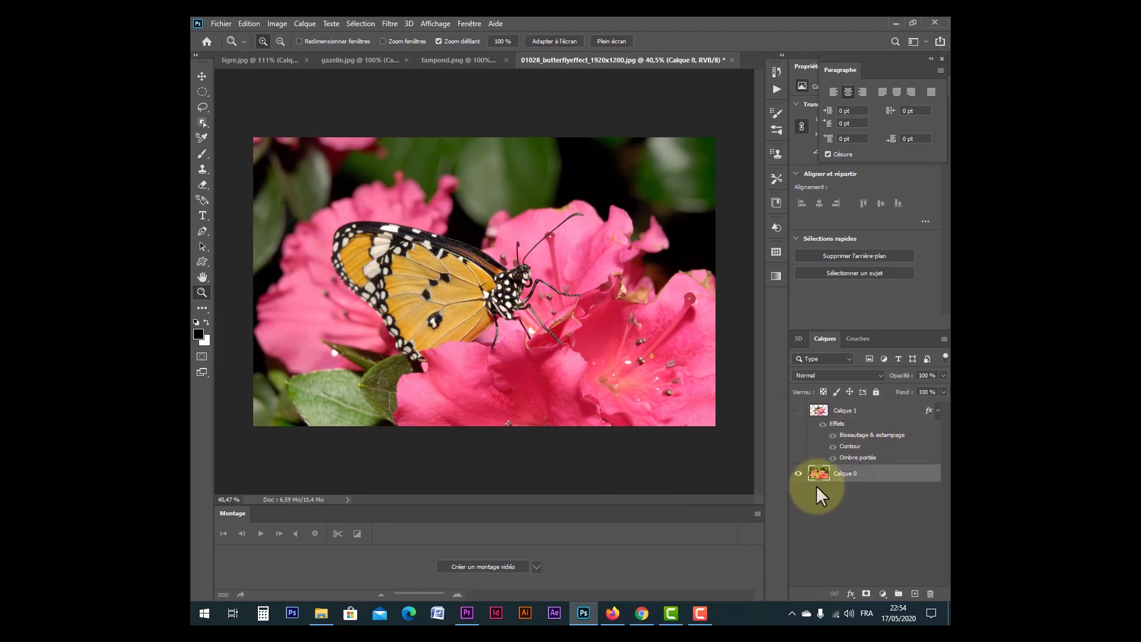
click(202, 215)
click(381, 266)
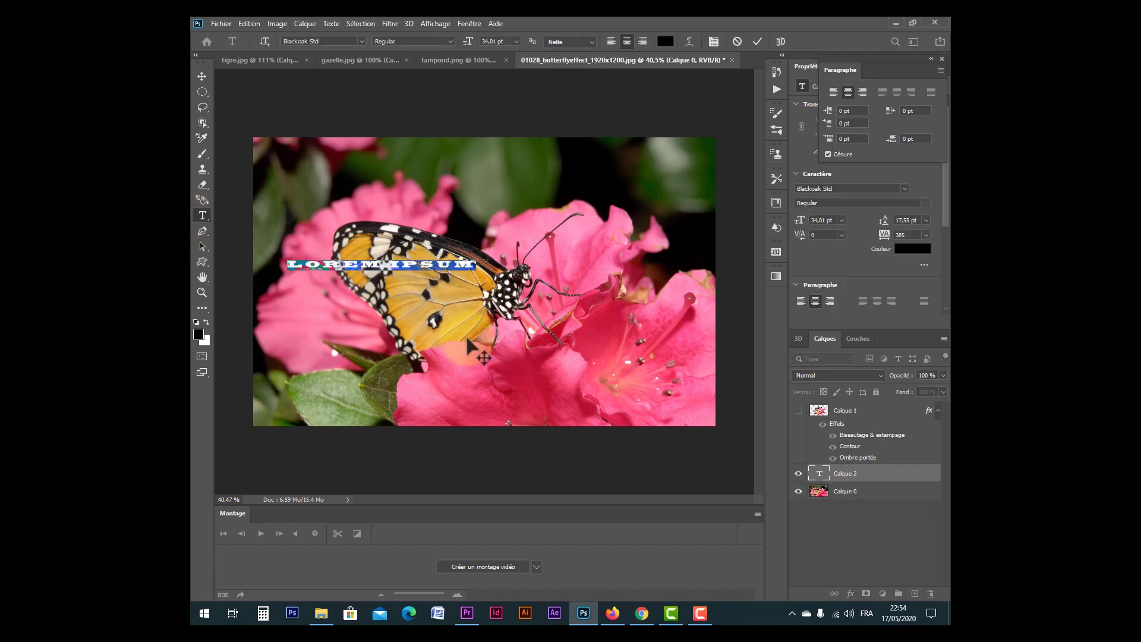
text(ADOBE)
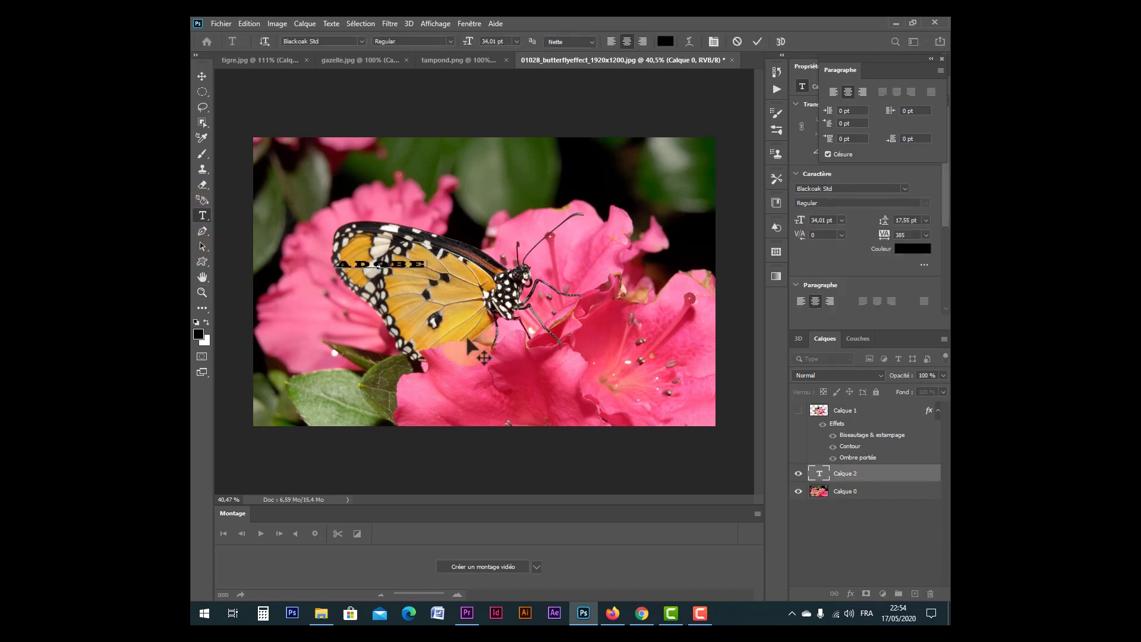
click(200, 78)
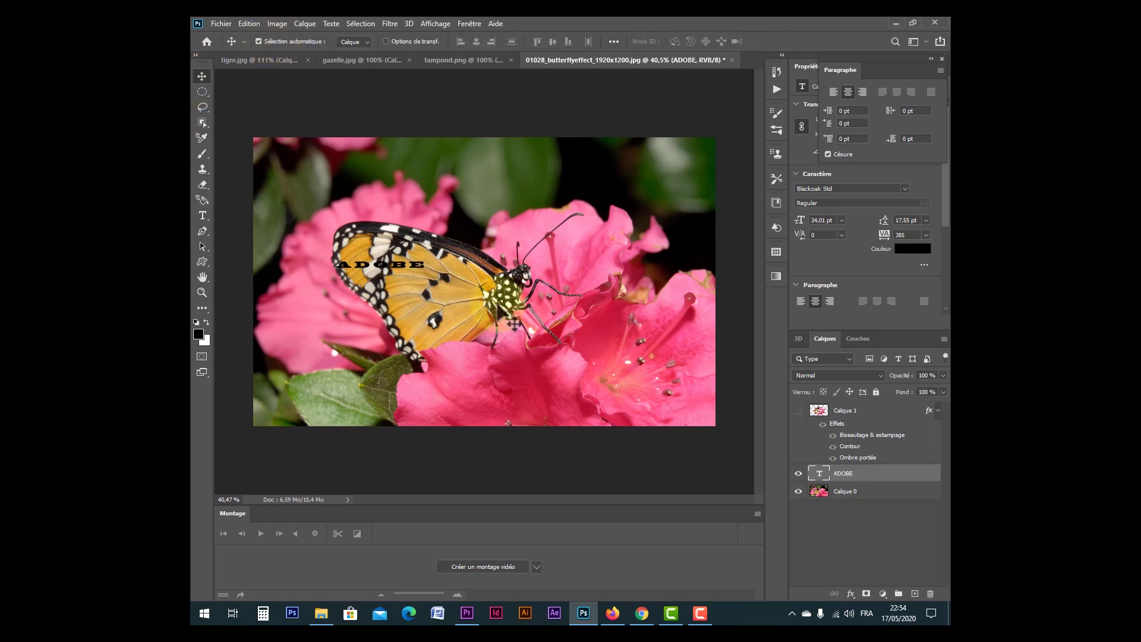
Stretch the ADOBE text to about 406% width and 1734% height and place it across the middle of the photo
key(ctrl+t)
drag(428, 262, 652, 169)
drag(548, 215, 543, 321)
drag(640, 263, 701, 217)
drag(604, 306, 555, 323)
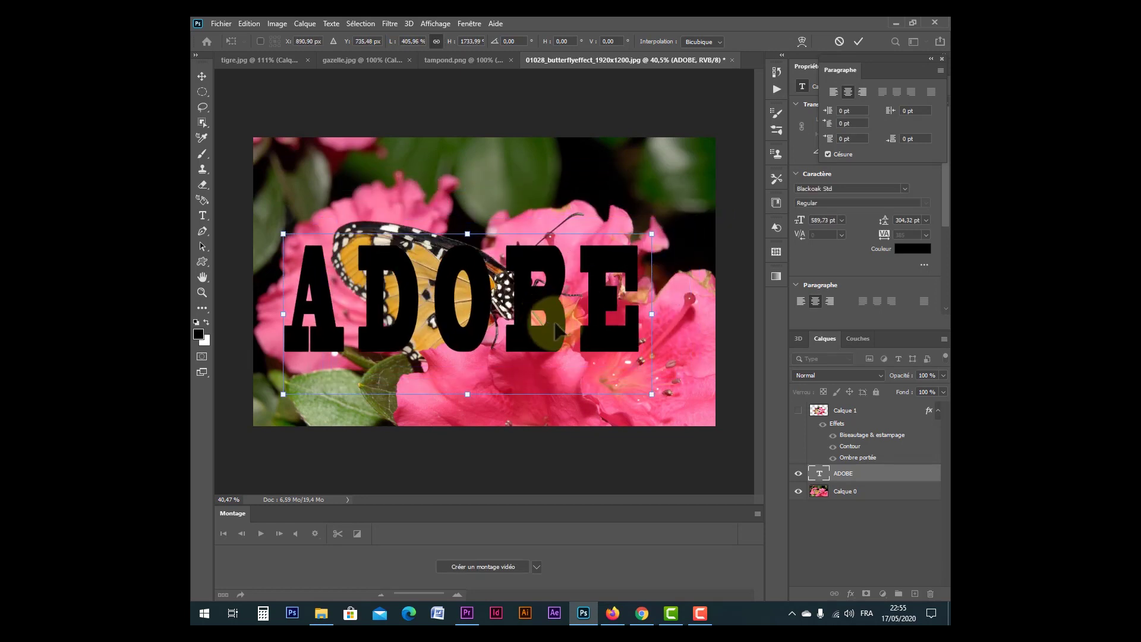
key(Return)
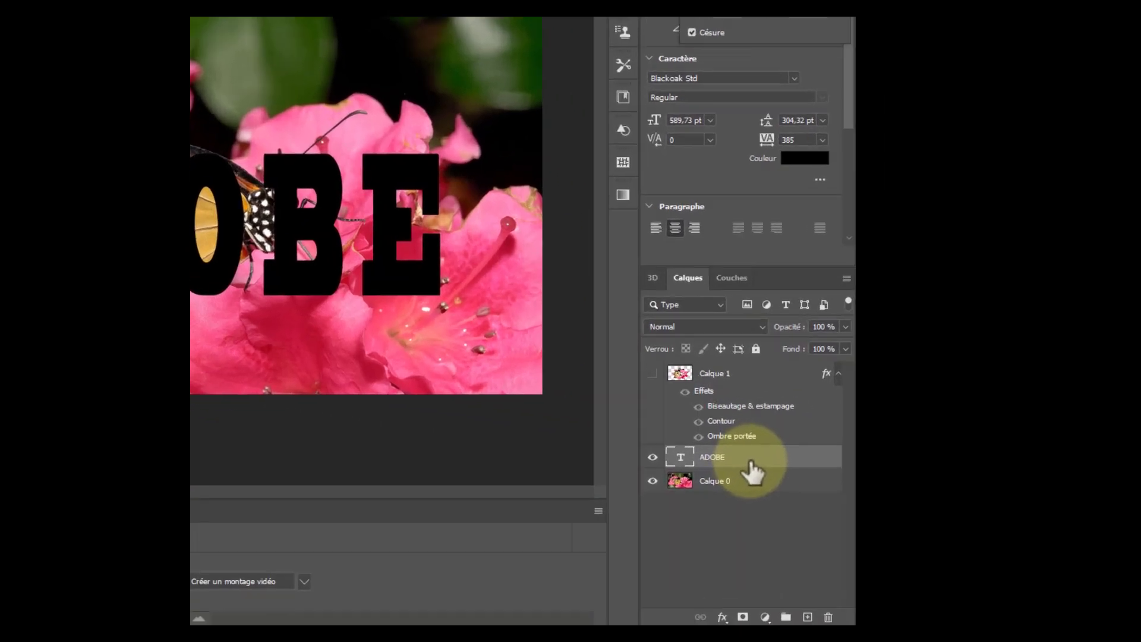
Move the ADOBE layer below Calque 0 and clip Calque 0 to the text with a clipping mask
drag(743, 470, 738, 497)
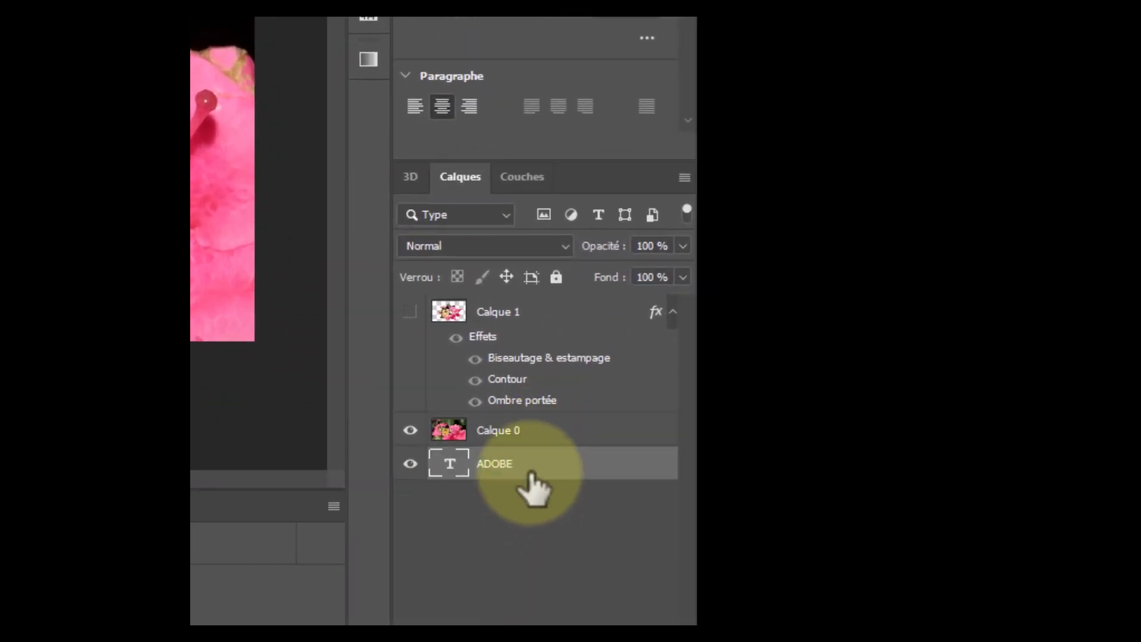
click(561, 437)
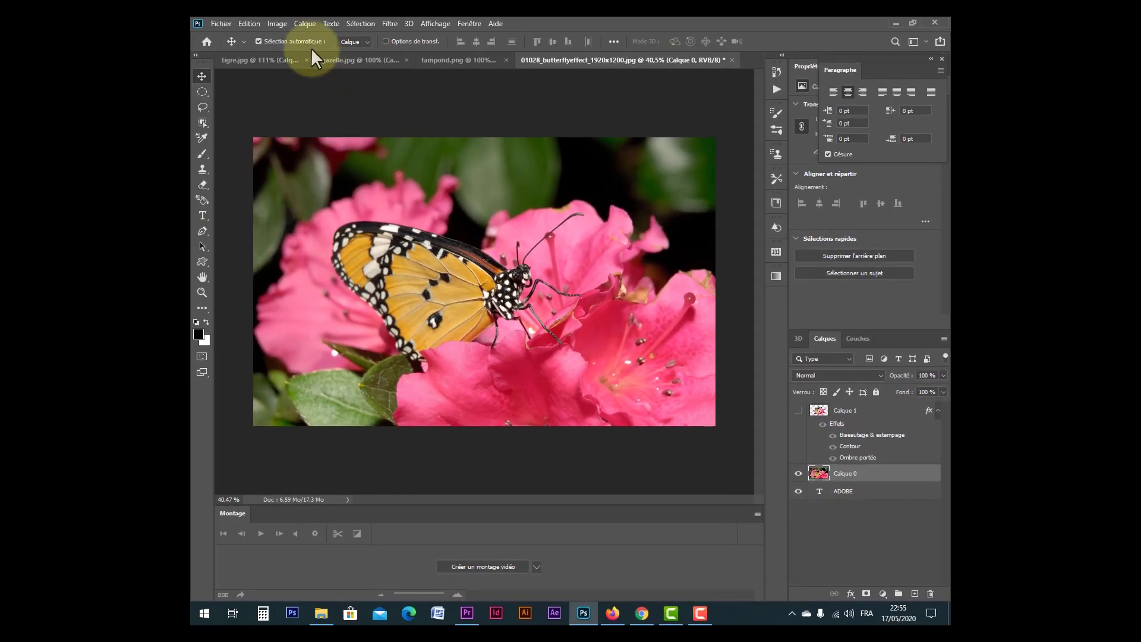
click(305, 24)
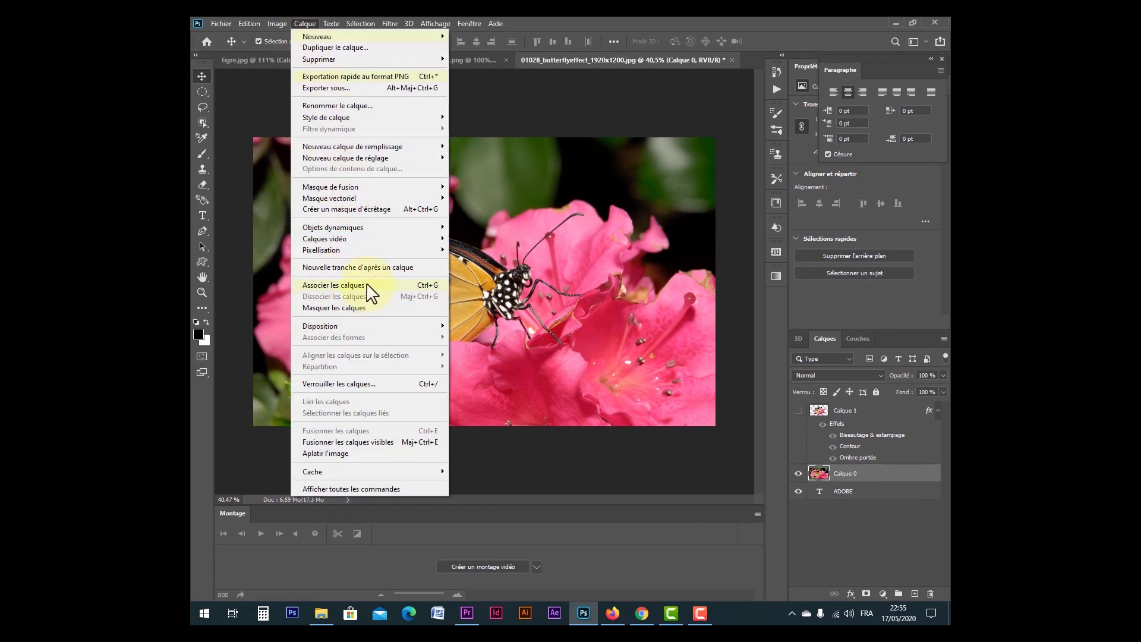
click(378, 211)
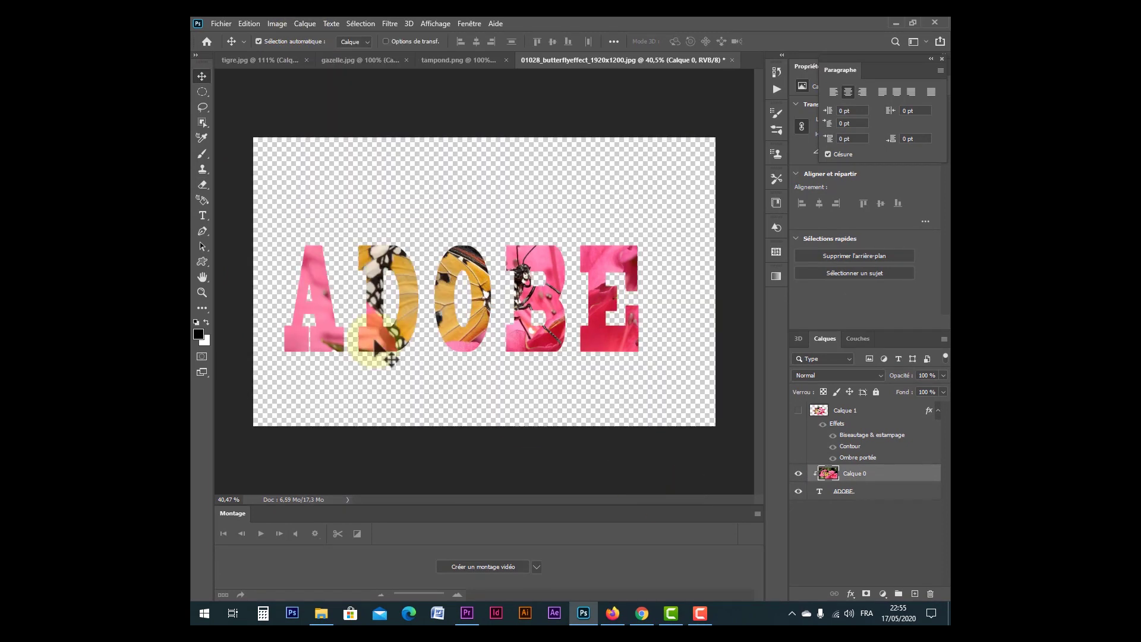
Reposition the butterfly photo inside the ADOBE letters with the Move tool
drag(407, 349, 385, 338)
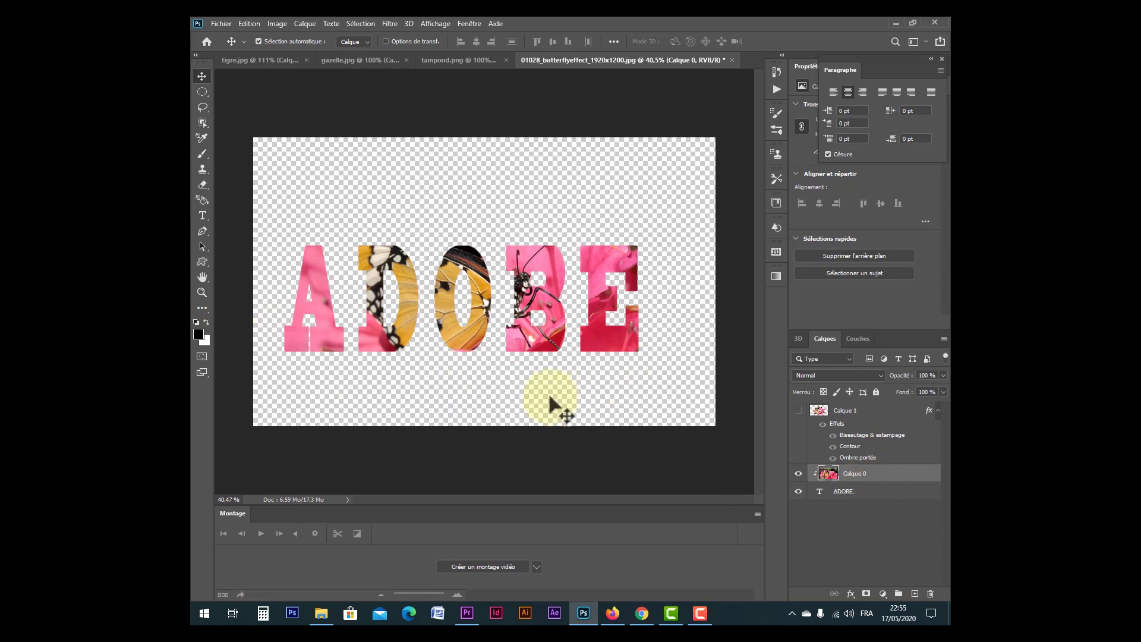
drag(461, 337, 479, 338)
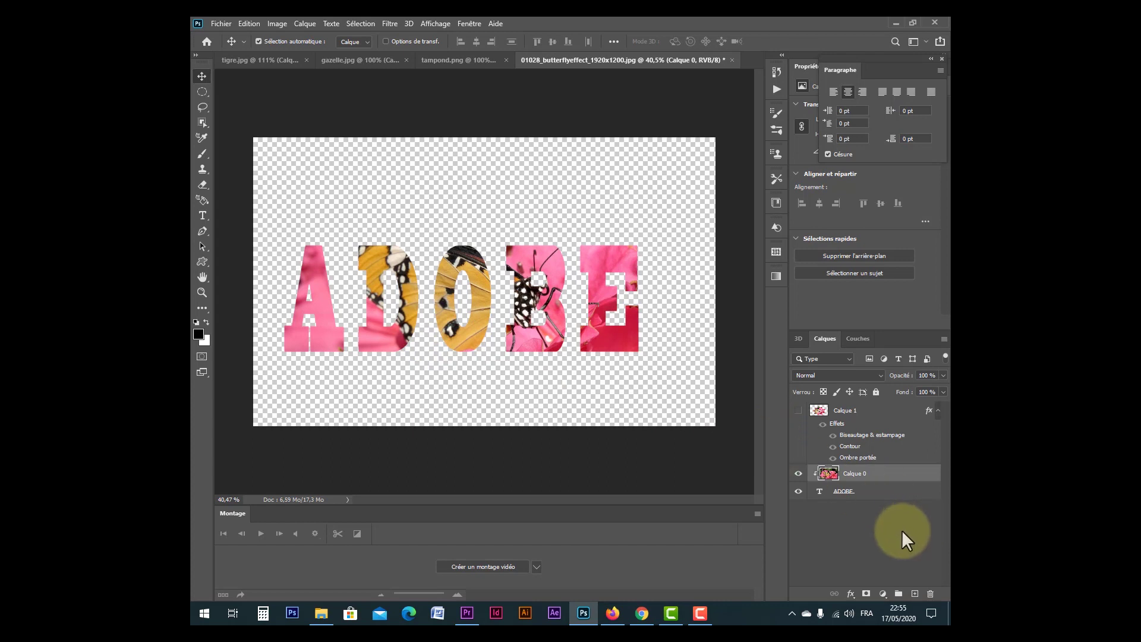
mouse_move(532, 348)
mouse_down()
mouse_move(551, 359)
mouse_move(541, 331)
mouse_up()
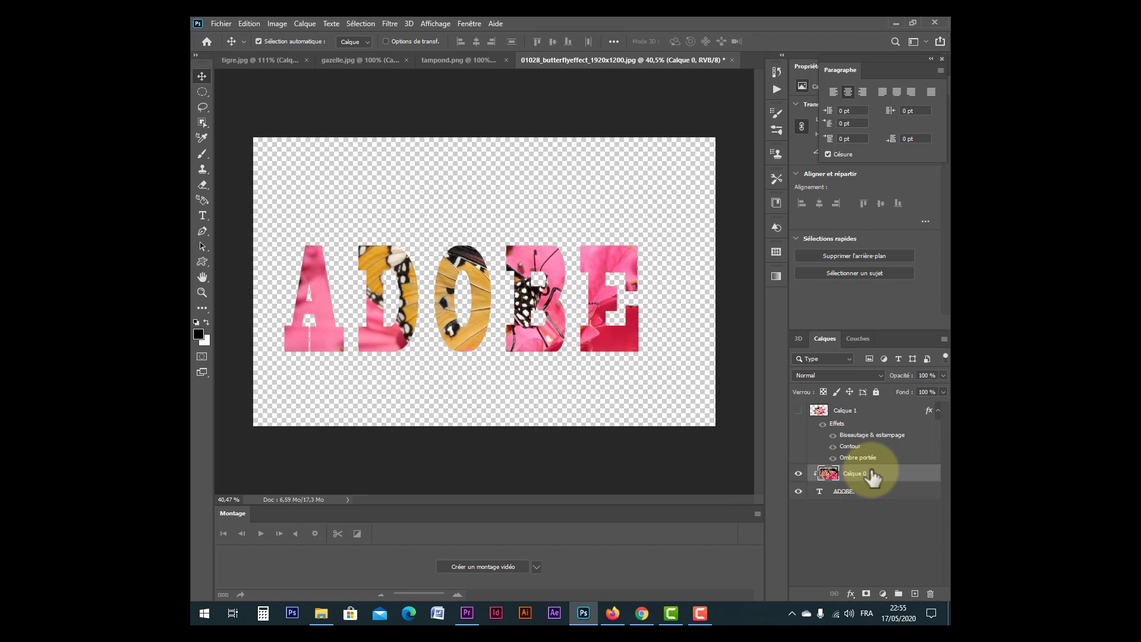